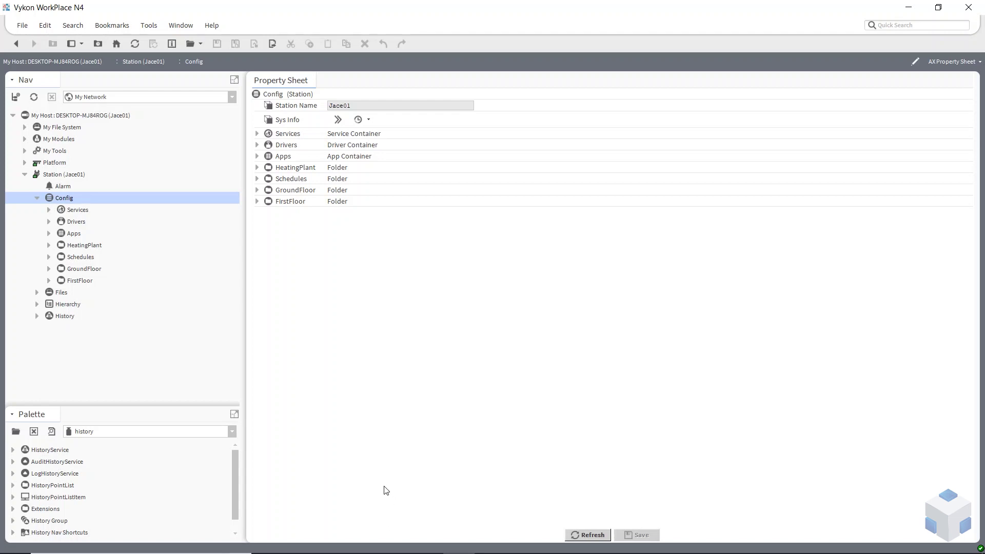
- Expand the station's Services container and locate the HierarchyService and the Hierarchy space in the navigation tree
{"action": "left_click", "coordinate": [136, 342]}
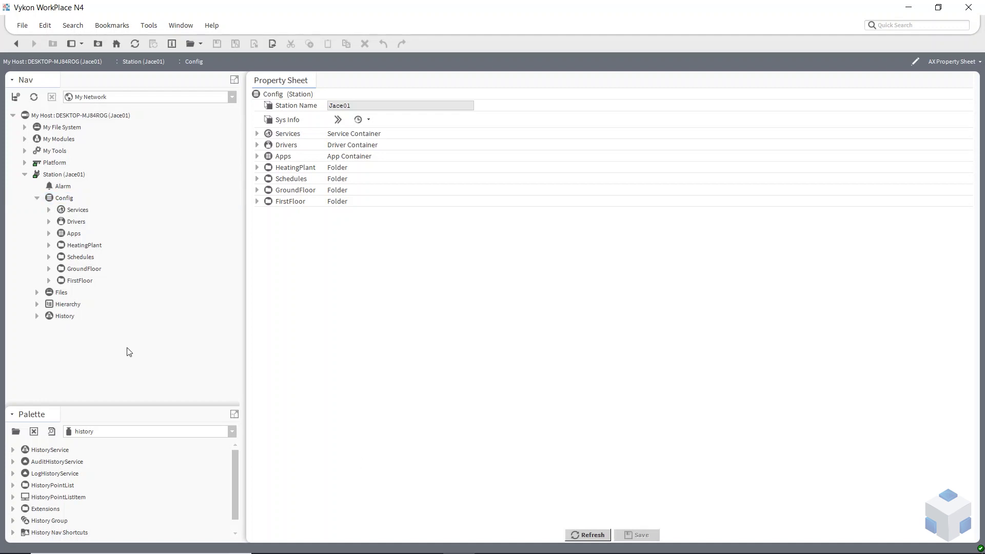
{"action": "left_click", "coordinate": [49, 209]}
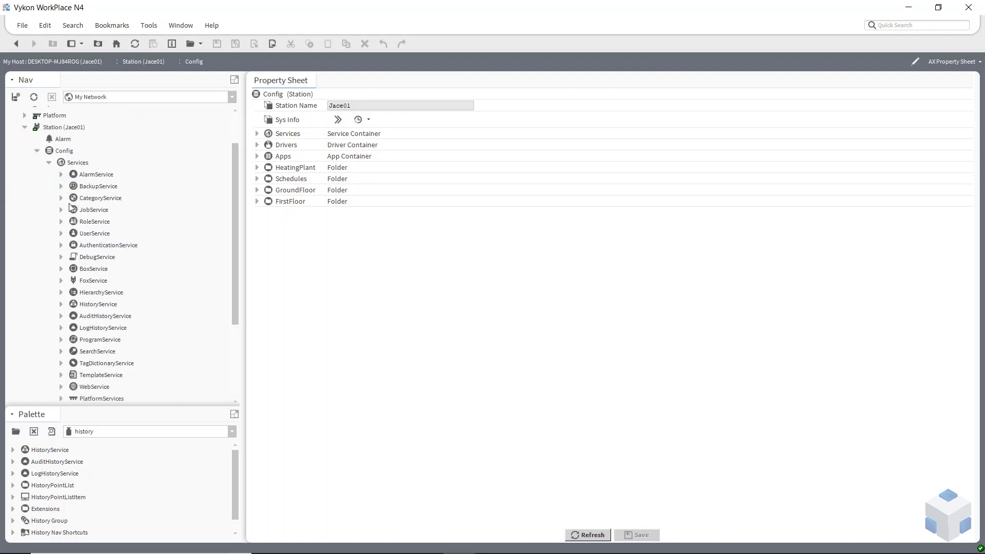
{"action": "scroll", "coordinate": [100, 257], "scroll_direction": "down", "scroll_amount": 2}
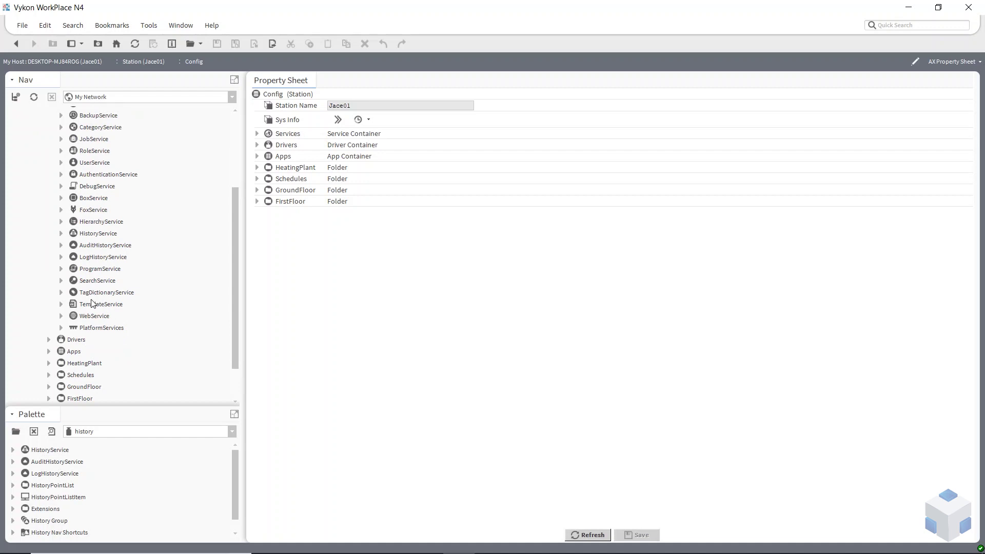
{"action": "left_click", "coordinate": [97, 223]}
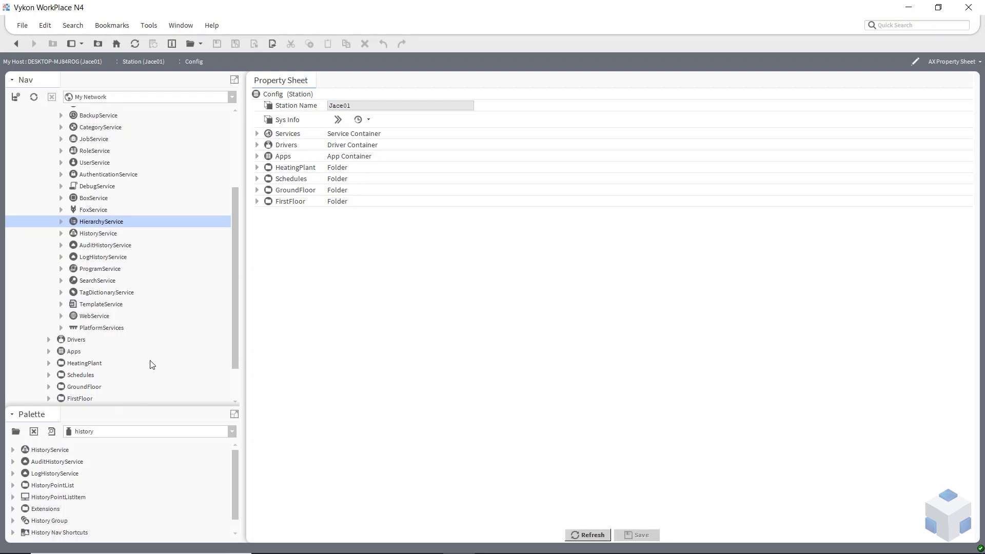
{"action": "scroll", "coordinate": [152, 364], "scroll_direction": "down", "scroll_amount": 2}
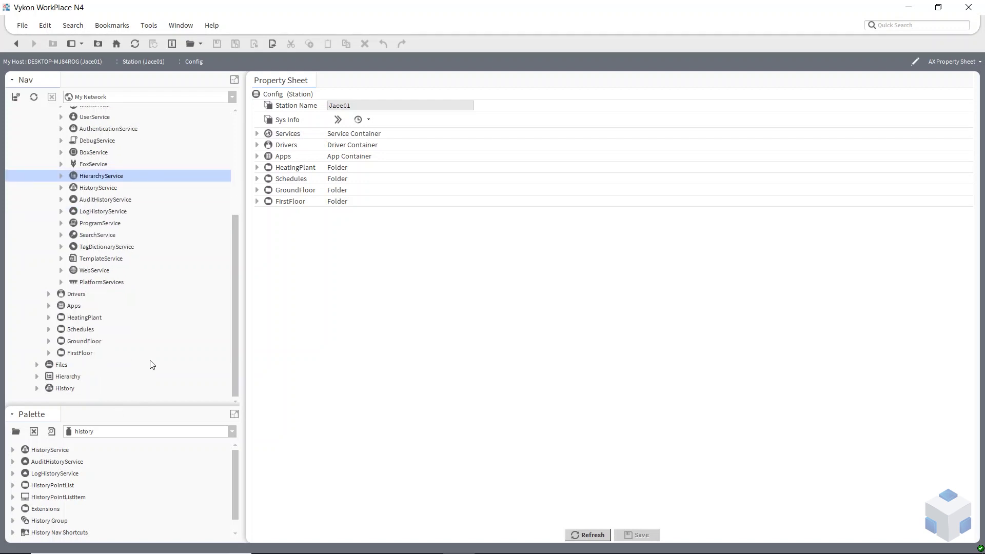
{"action": "left_click", "coordinate": [36, 377]}
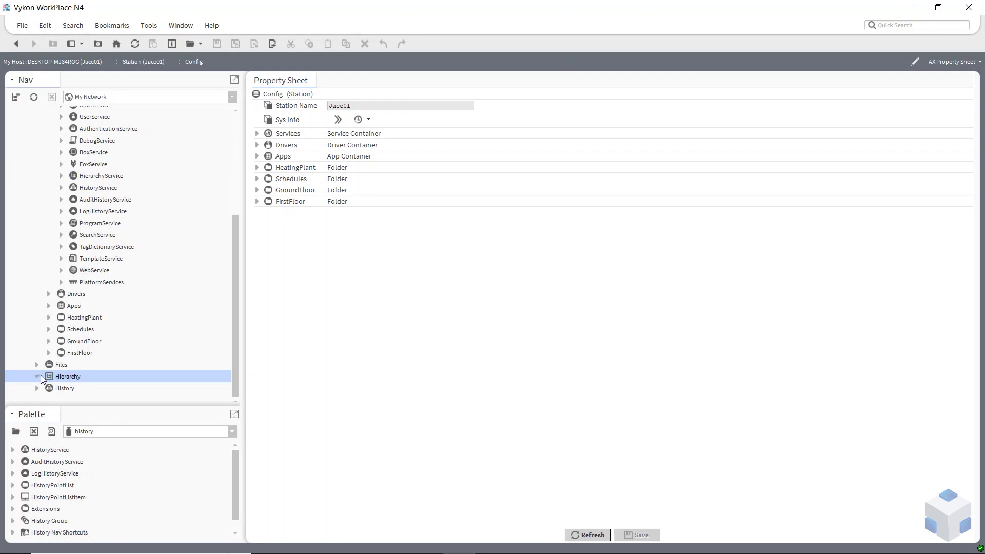
{"action": "scroll", "coordinate": [87, 374], "scroll_direction": "up", "scroll_amount": 1}
{"action": "scroll", "coordinate": [88, 375], "scroll_direction": "up", "scroll_amount": 4}
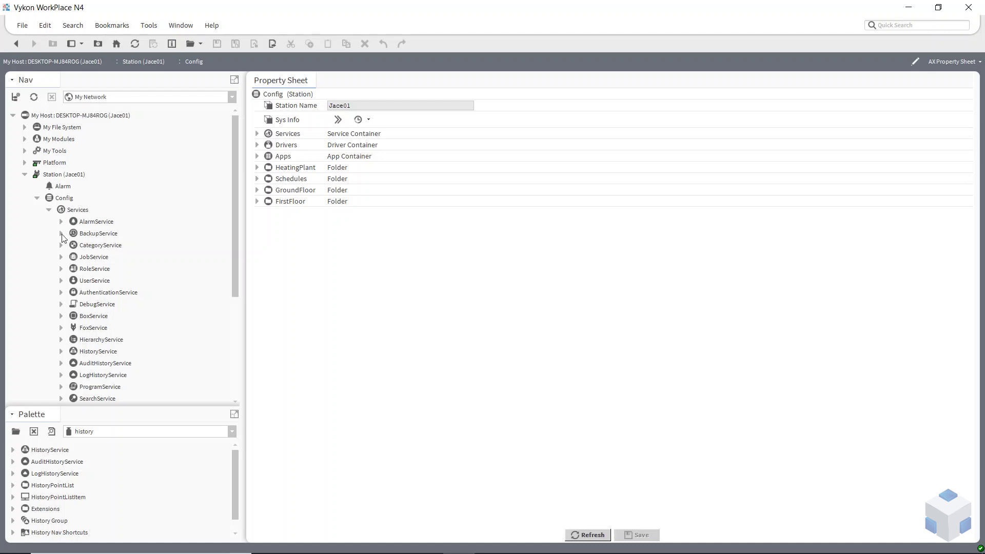
{"action": "scroll", "coordinate": [84, 234], "scroll_direction": "down", "scroll_amount": 5}
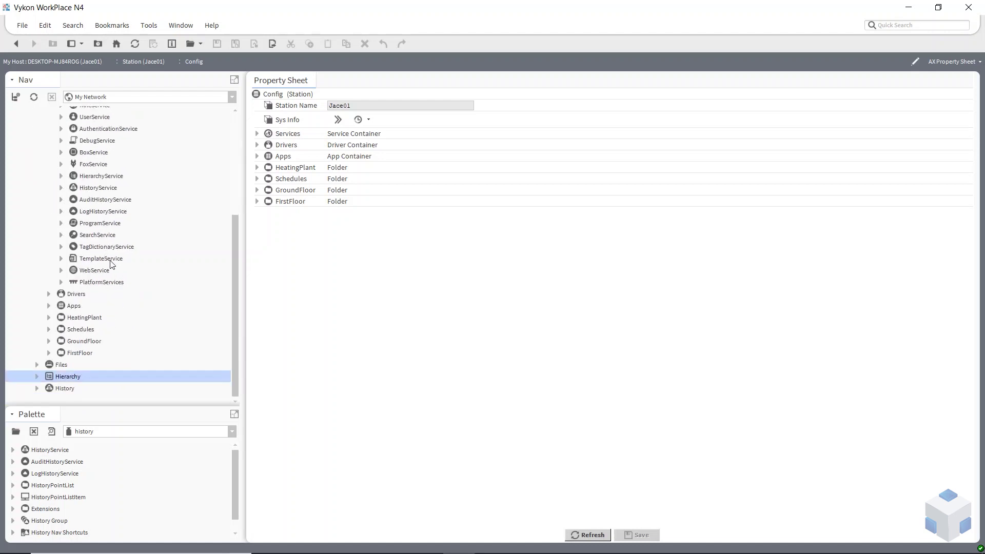
- Expand the GroundFloor and FirstFloor folders to show their fan coil units
{"action": "left_click", "coordinate": [49, 341]}
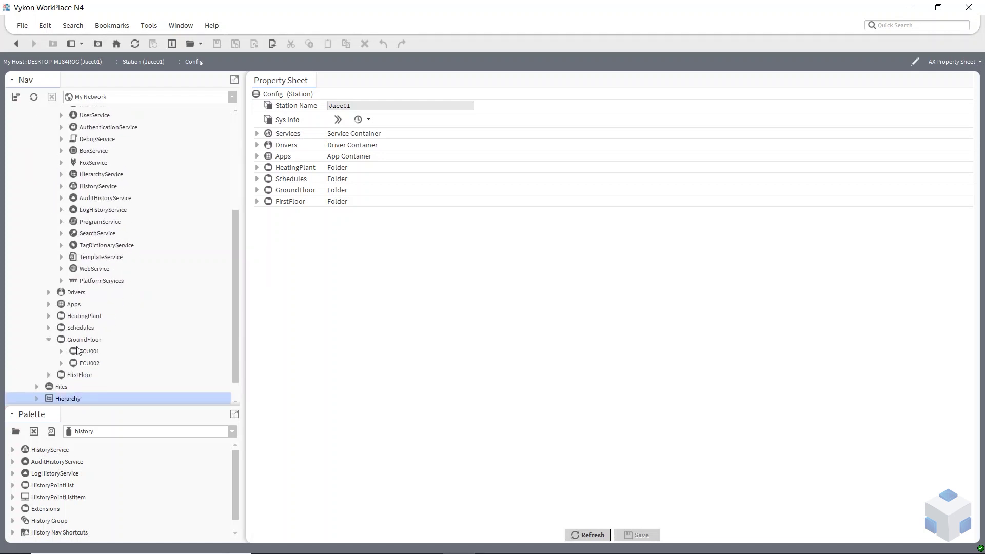
{"action": "left_click", "coordinate": [81, 342]}
{"action": "left_click", "coordinate": [47, 375]}
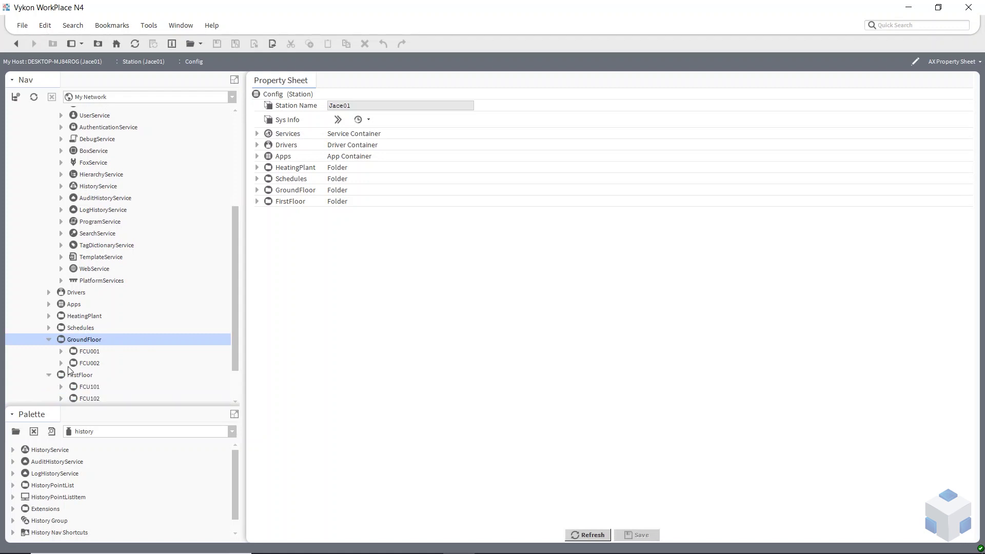
{"action": "scroll", "coordinate": [97, 318], "scroll_direction": "down", "scroll_amount": 2}
{"action": "left_click", "coordinate": [82, 307]}
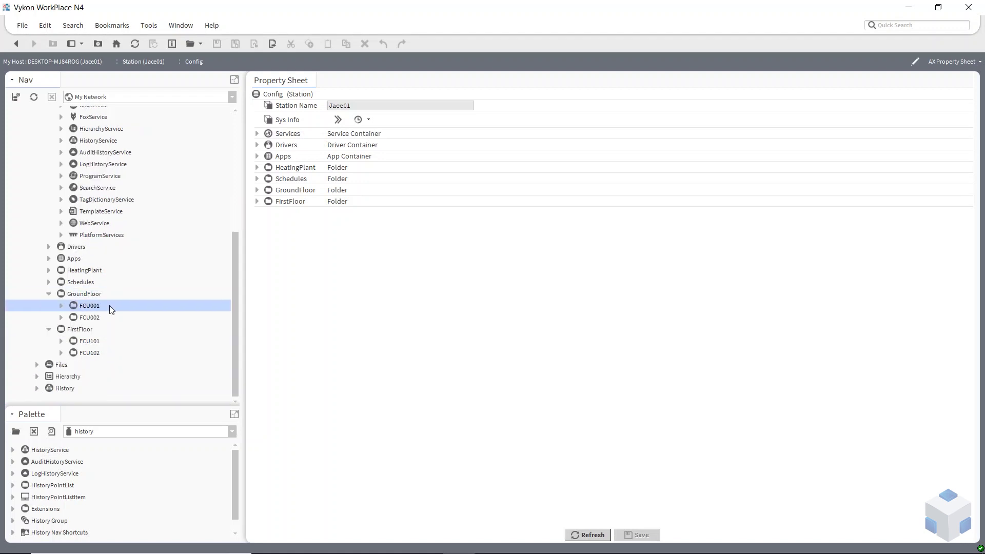
- Examine the direct tags on the ground-floor unit FCU001, and leave the tag editor without saving
{"action": "right_click", "coordinate": [75, 303]}
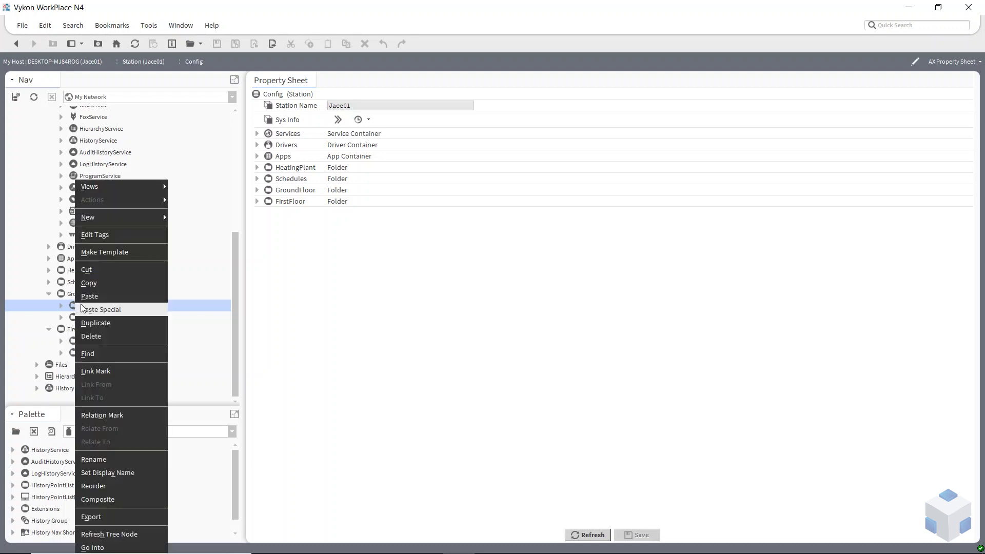
{"action": "left_click", "coordinate": [98, 236]}
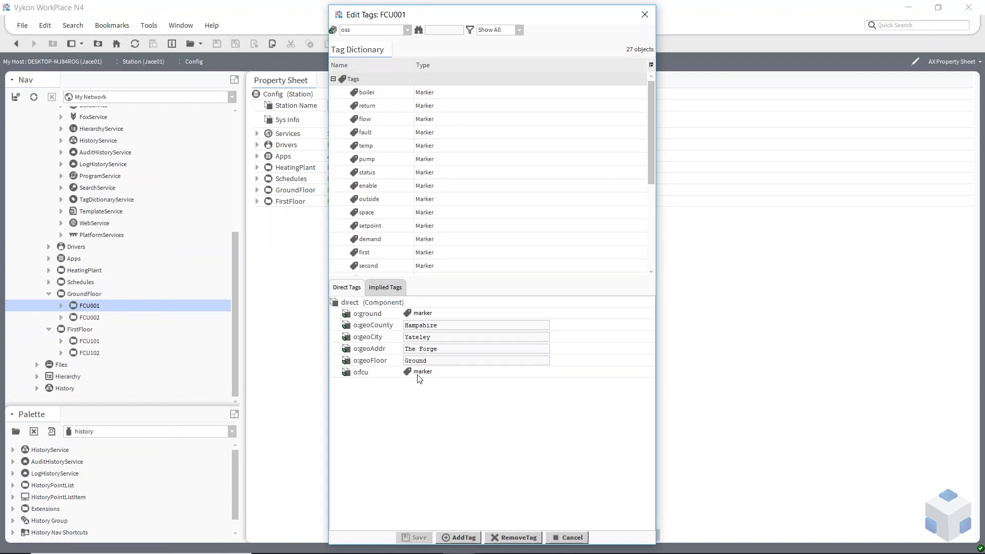
{"action": "left_click", "coordinate": [443, 327]}
{"action": "left_click_drag", "start_coordinate": [449, 327], "coordinate": [376, 334]}
{"action": "left_click", "coordinate": [444, 323]}
{"action": "left_click", "coordinate": [570, 537]}
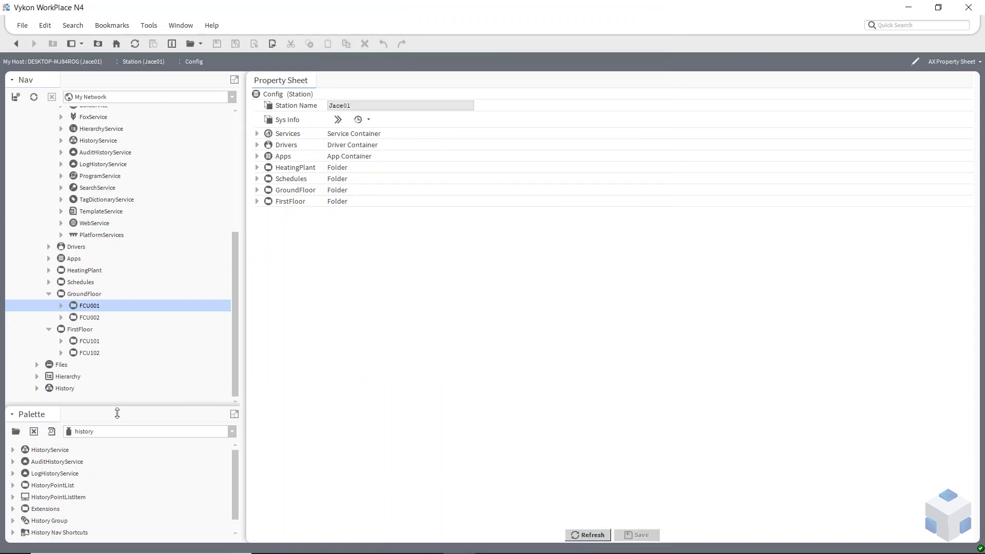
{"action": "left_click", "coordinate": [91, 317]}
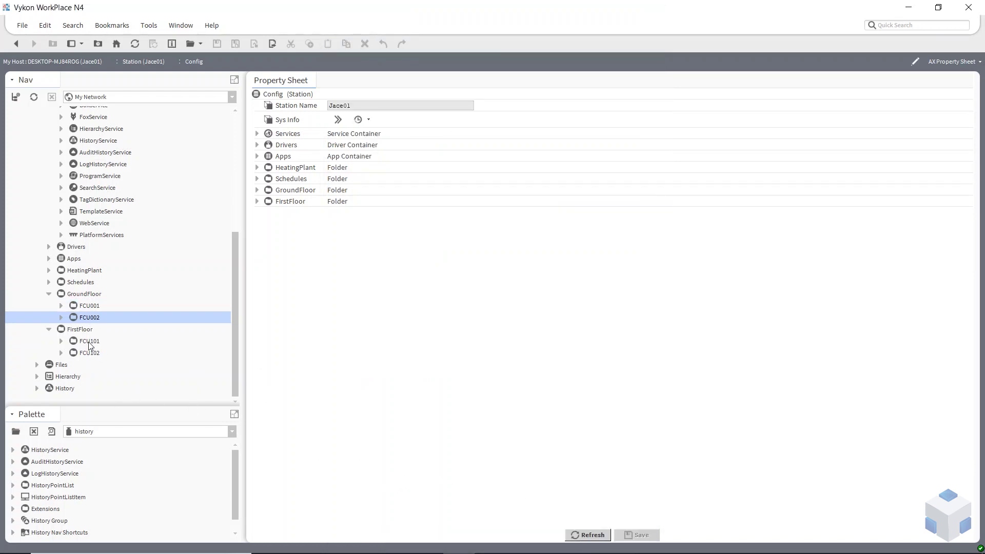
{"action": "left_click", "coordinate": [91, 342]}
{"action": "left_click", "coordinate": [90, 354]}
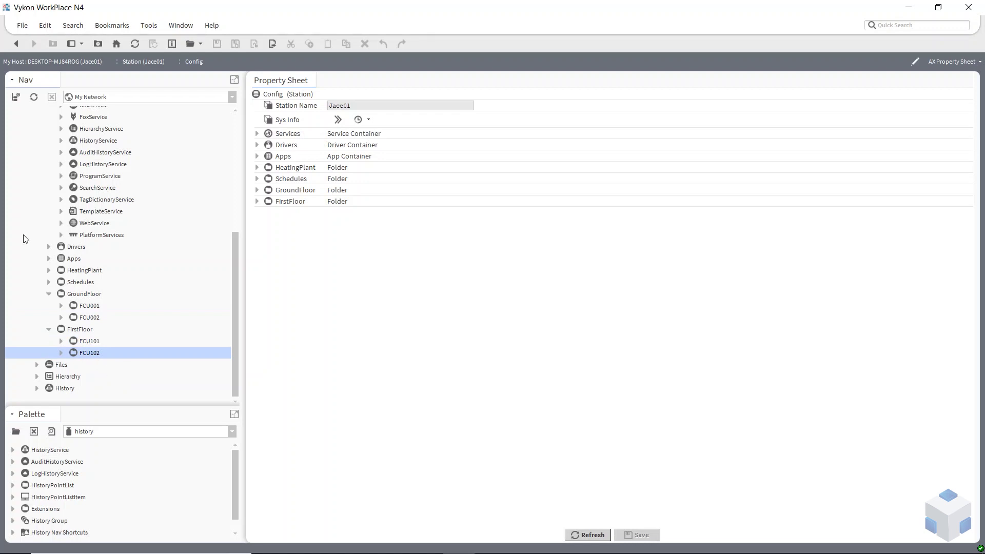
- Select the HierarchyService, open the hierarchy palette and enlarge the palette area to show all its components
{"action": "scroll", "coordinate": [47, 262], "scroll_direction": "up", "scroll_amount": 1}
{"action": "scroll", "coordinate": [48, 261], "scroll_direction": "up", "scroll_amount": 2}
{"action": "scroll", "coordinate": [57, 257], "scroll_direction": "down", "scroll_amount": 2}
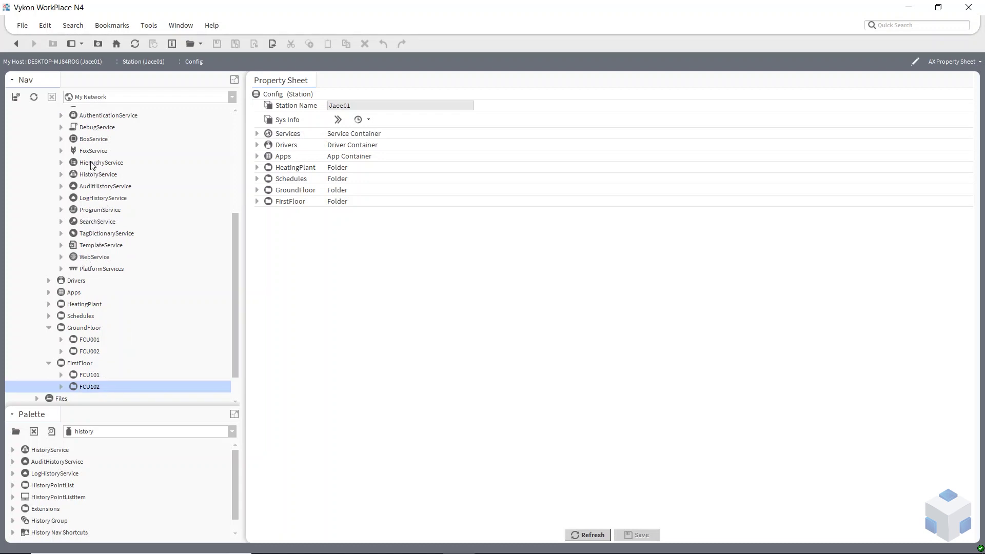
{"action": "left_click", "coordinate": [91, 165]}
{"action": "left_click", "coordinate": [16, 432]}
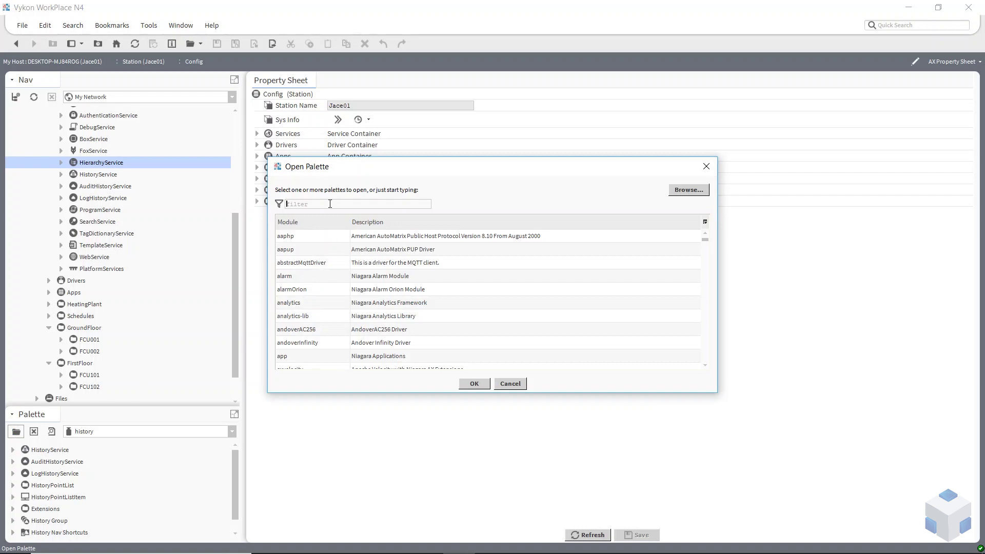
{"action": "type", "text": "hierarchy"}
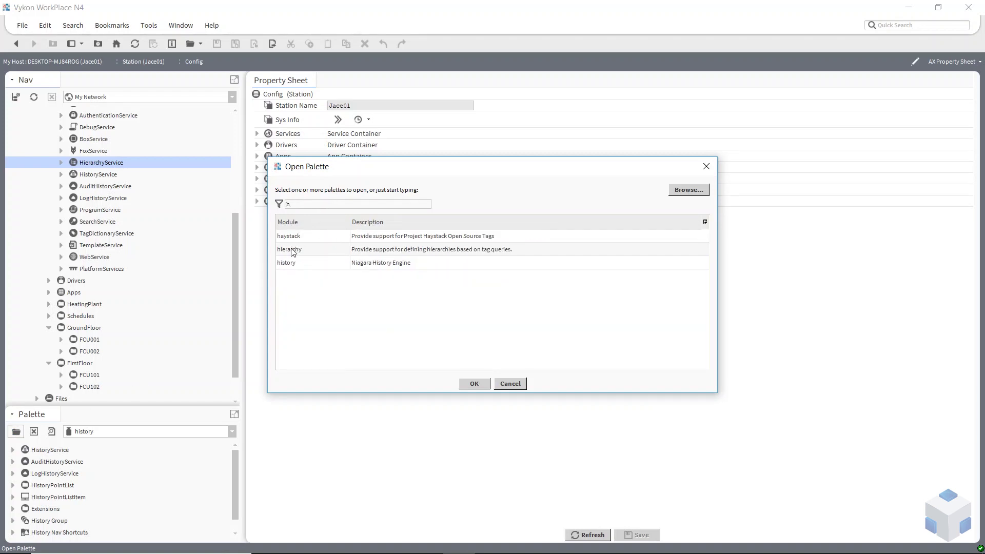
{"action": "double_click", "coordinate": [293, 249]}
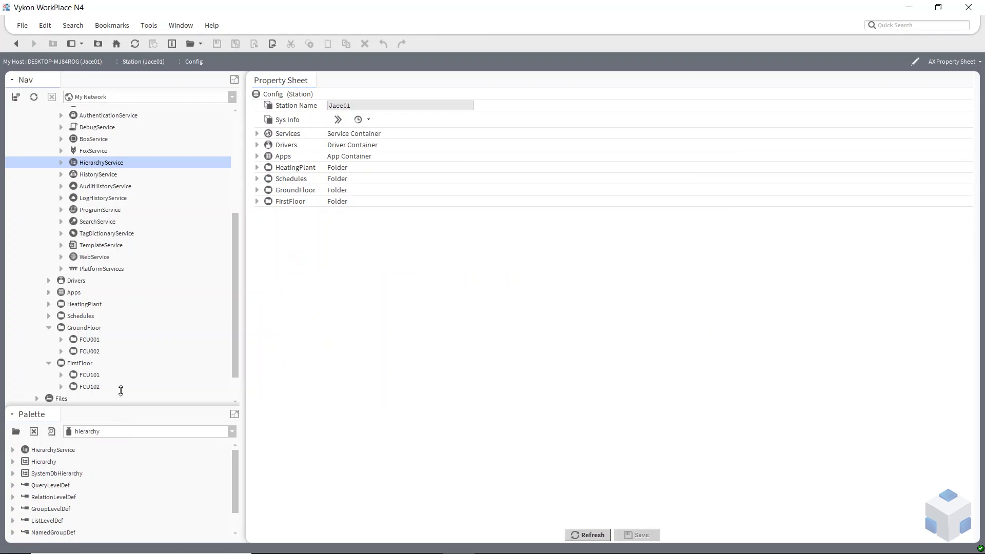
{"action": "left_click_drag", "start_coordinate": [121, 391], "coordinate": [116, 322]}
- Examine the palette's level definitions: QueryLevelDef, RelationLevelDef, GroupLevelDef, ListLevelDef and NamedGroupDef
{"action": "left_click", "coordinate": [41, 418]}
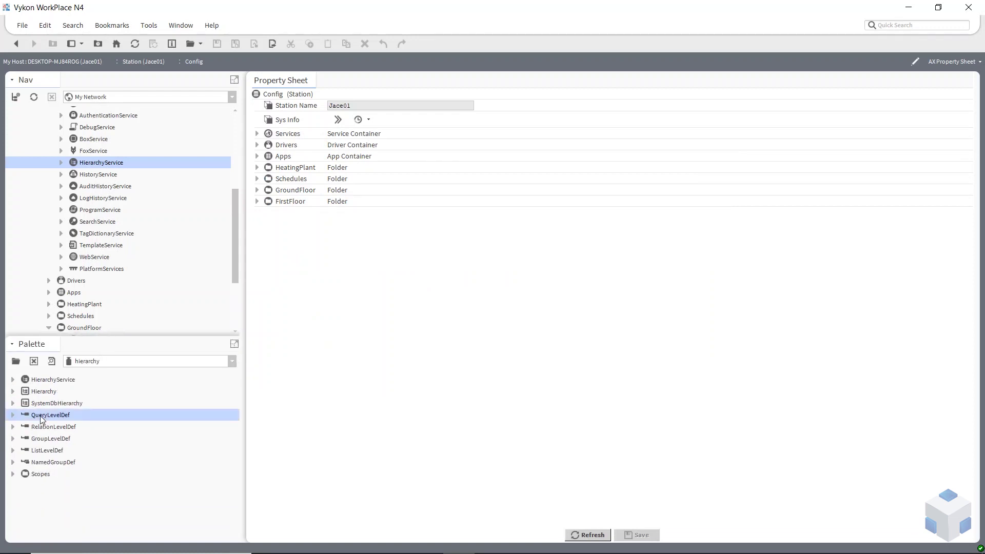
{"action": "left_click", "coordinate": [46, 428]}
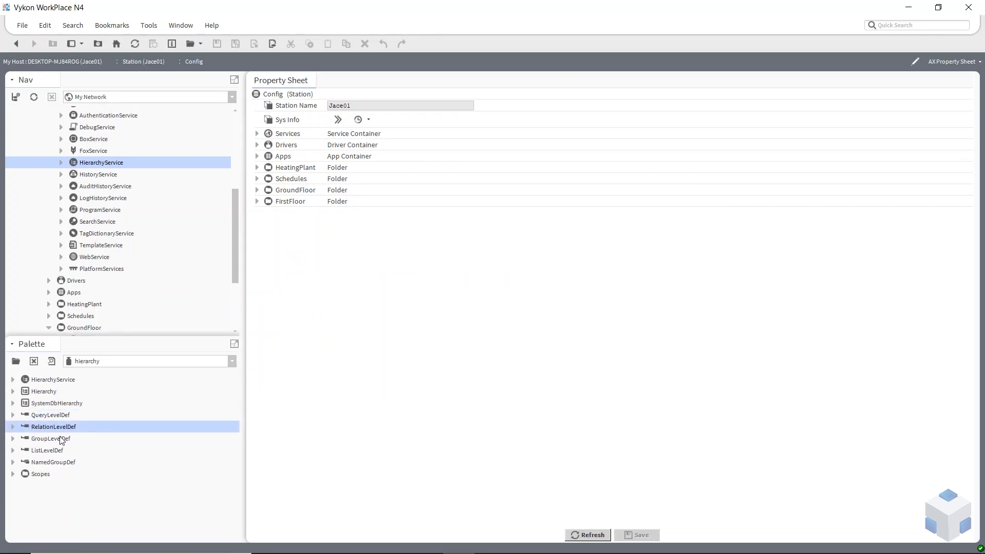
{"action": "left_click", "coordinate": [61, 439]}
{"action": "left_click", "coordinate": [55, 462]}
{"action": "left_click", "coordinate": [53, 451]}
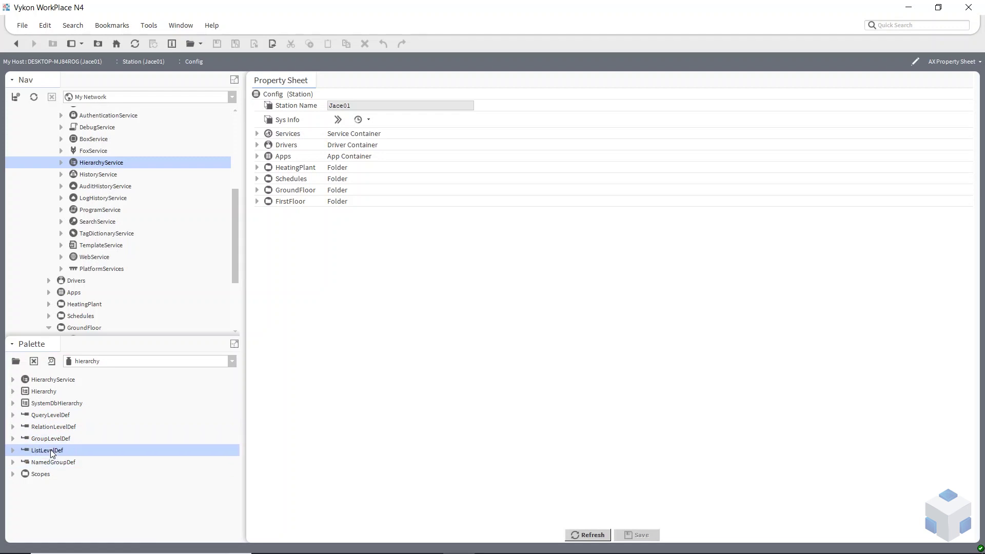
{"action": "left_click", "coordinate": [49, 439]}
{"action": "left_click", "coordinate": [53, 428]}
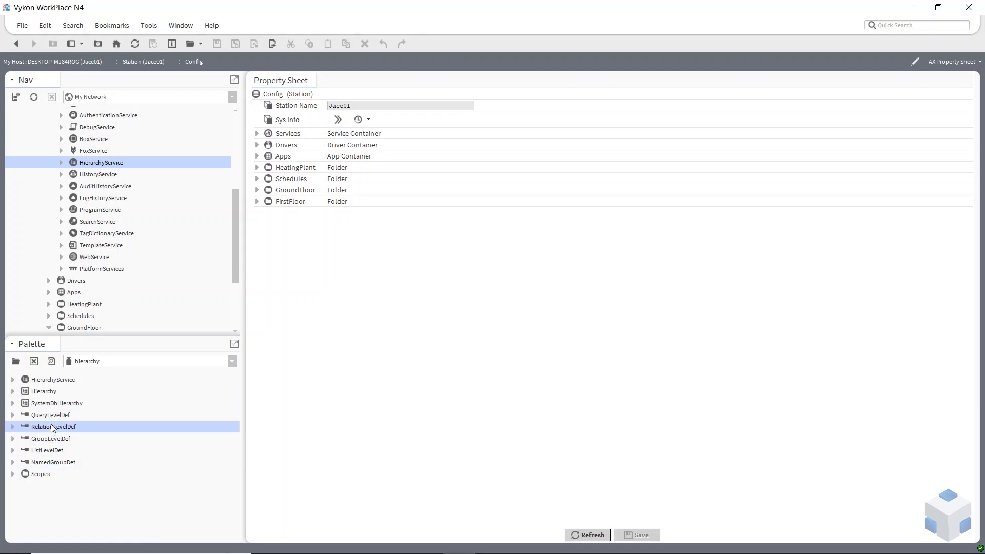
{"action": "left_click", "coordinate": [52, 417]}
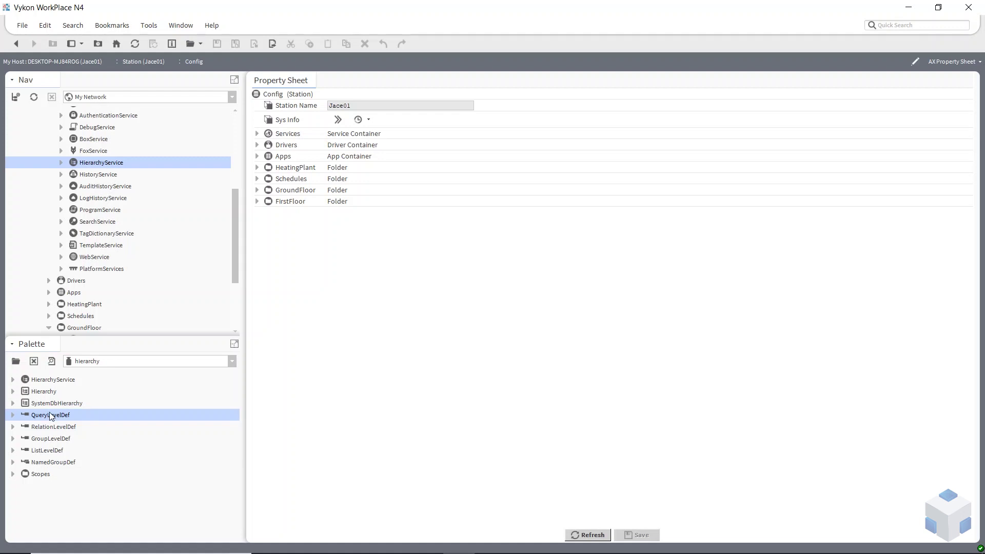
{"action": "left_click", "coordinate": [60, 428]}
{"action": "left_click", "coordinate": [51, 416]}
{"action": "left_click", "coordinate": [60, 427]}
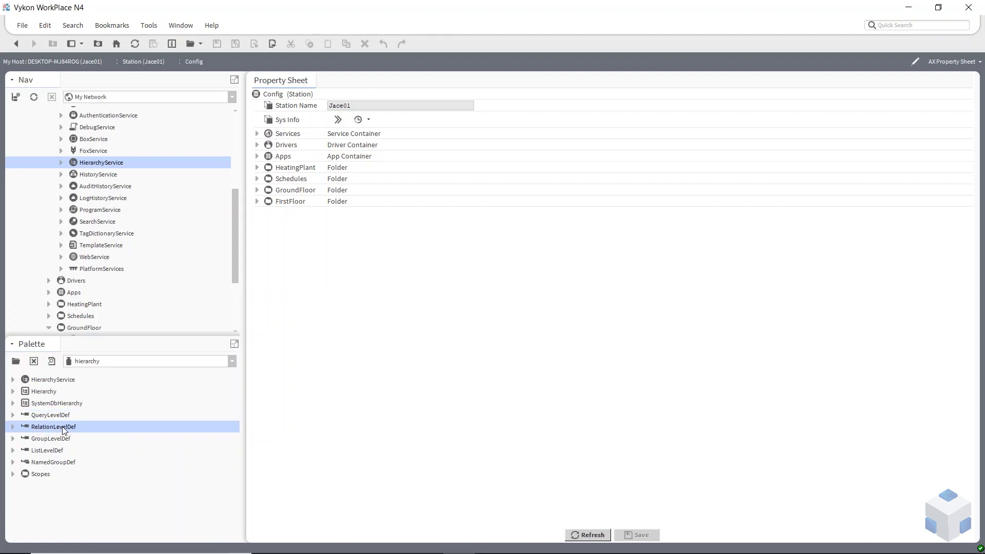
{"action": "left_click", "coordinate": [66, 418]}
{"action": "left_click", "coordinate": [66, 429]}
{"action": "left_click", "coordinate": [60, 420]}
{"action": "left_click", "coordinate": [66, 428]}
{"action": "left_click", "coordinate": [52, 440]}
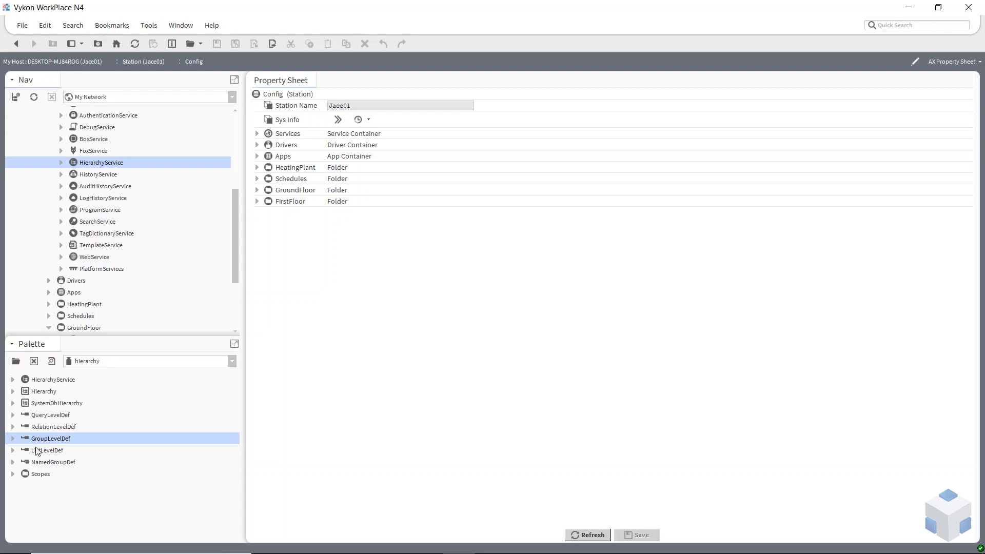
{"action": "left_click", "coordinate": [41, 451]}
{"action": "left_click", "coordinate": [50, 464]}
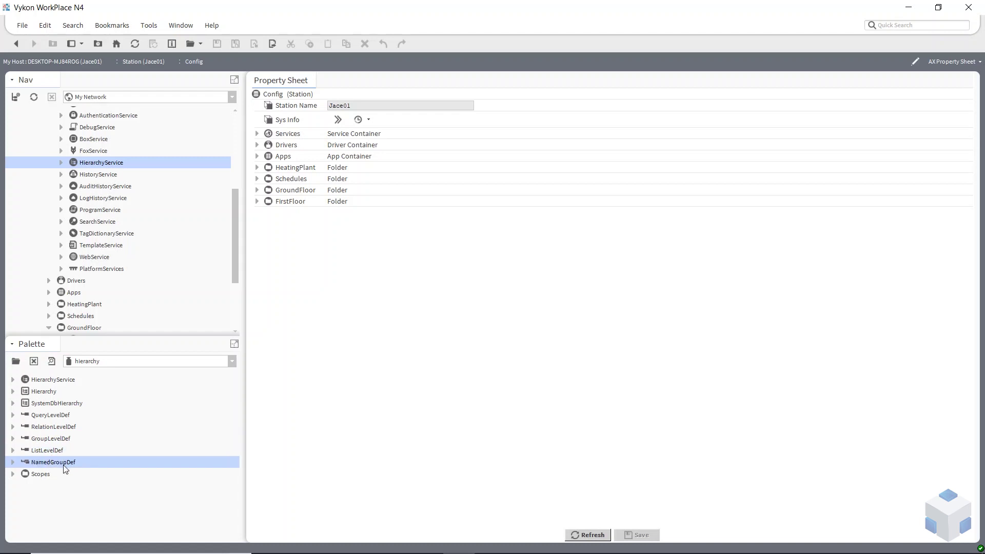
{"action": "left_click", "coordinate": [51, 452]}
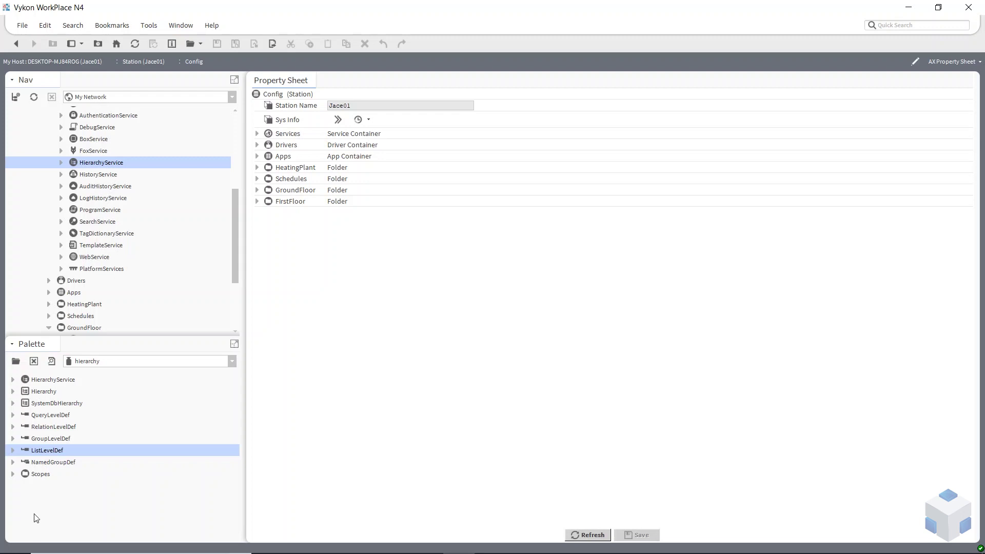
{"action": "left_click", "coordinate": [55, 463]}
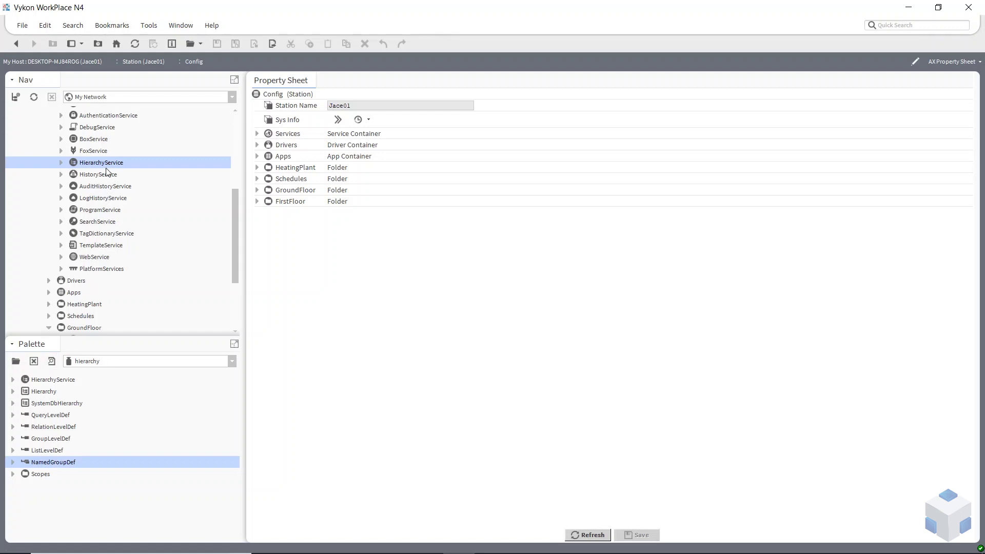
- Add a Hierarchy component named points to the HierarchyService, and expand it in the navigation tree
{"action": "left_click", "coordinate": [45, 392]}
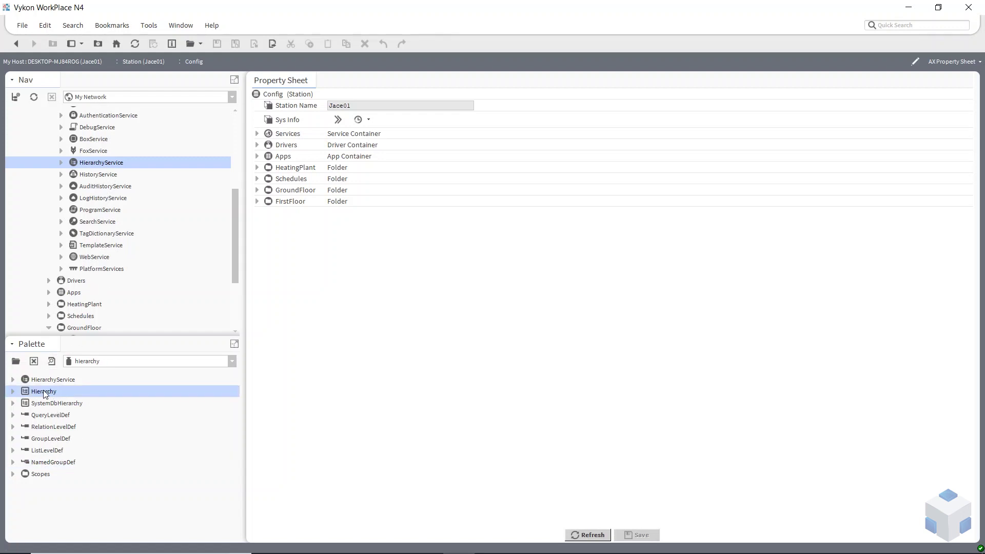
{"action": "left_click_drag", "start_coordinate": [44, 395], "coordinate": [94, 163]}
{"action": "type", "text": "points"}
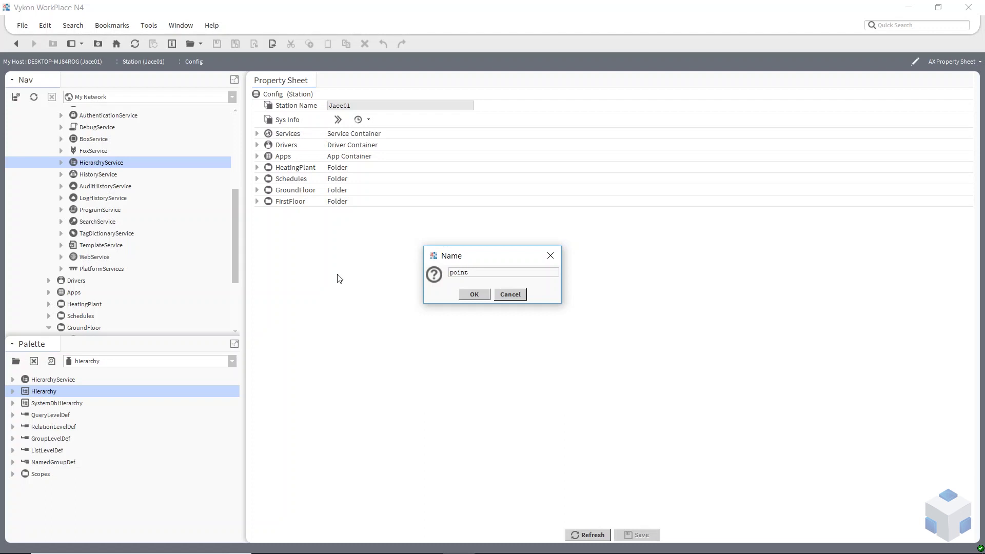
{"action": "left_click", "coordinate": [475, 295]}
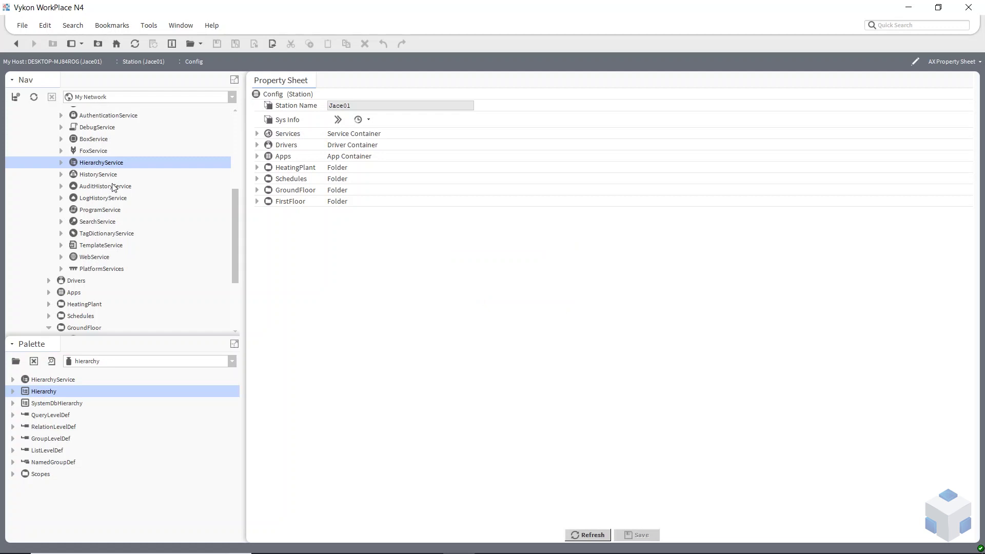
{"action": "left_click", "coordinate": [60, 163]}
{"action": "left_click", "coordinate": [73, 174]}
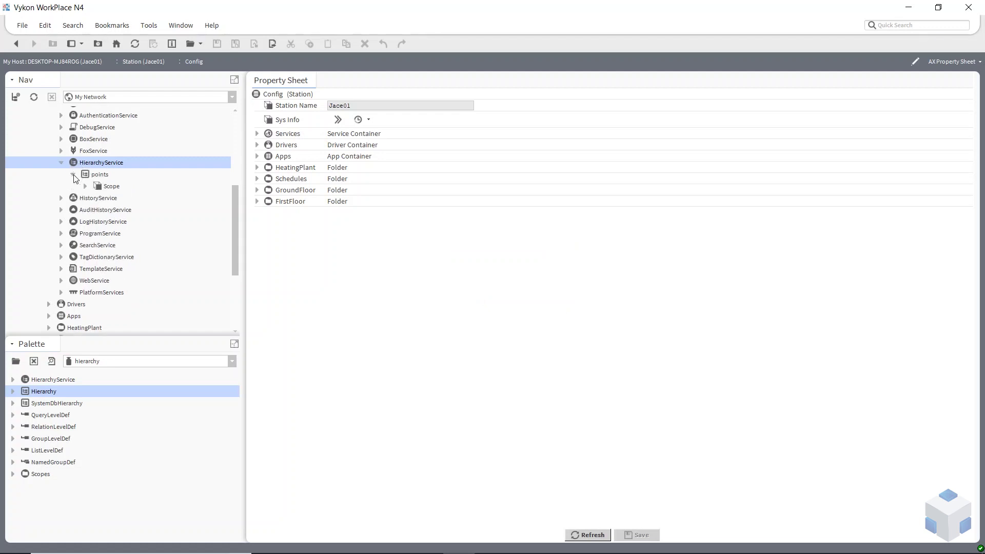
{"action": "left_click", "coordinate": [89, 178]}
- Search the station for n:point and look through the list of matching points
{"action": "left_click", "coordinate": [912, 26]}
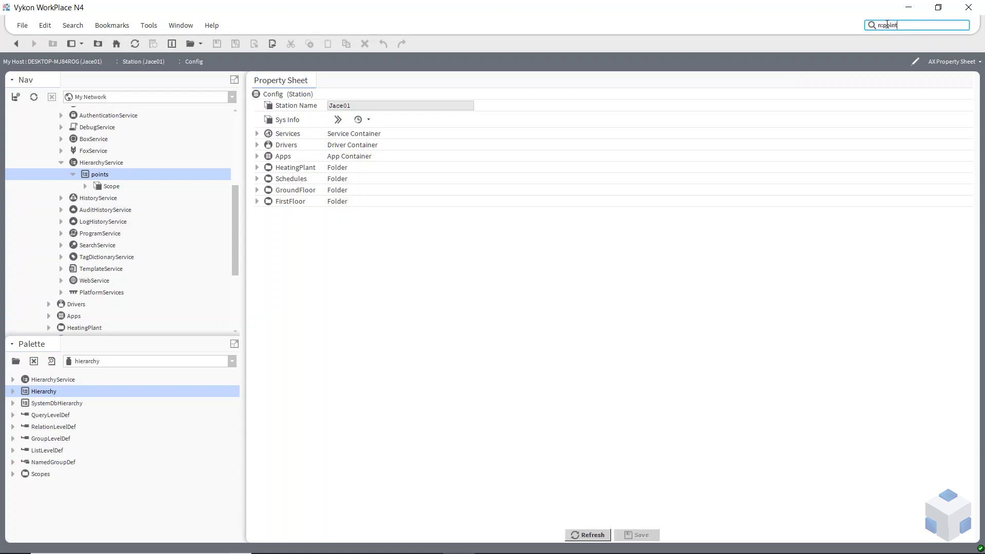
{"action": "key", "text": "Return"}
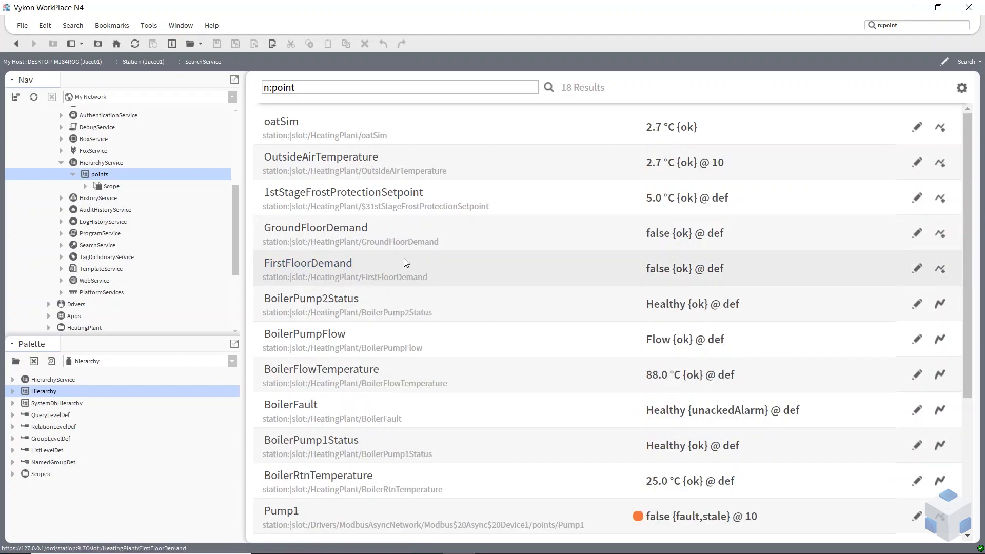
{"action": "scroll", "coordinate": [404, 259], "scroll_direction": "down", "scroll_amount": 1}
{"action": "scroll", "coordinate": [404, 259], "scroll_direction": "down", "scroll_amount": 3}
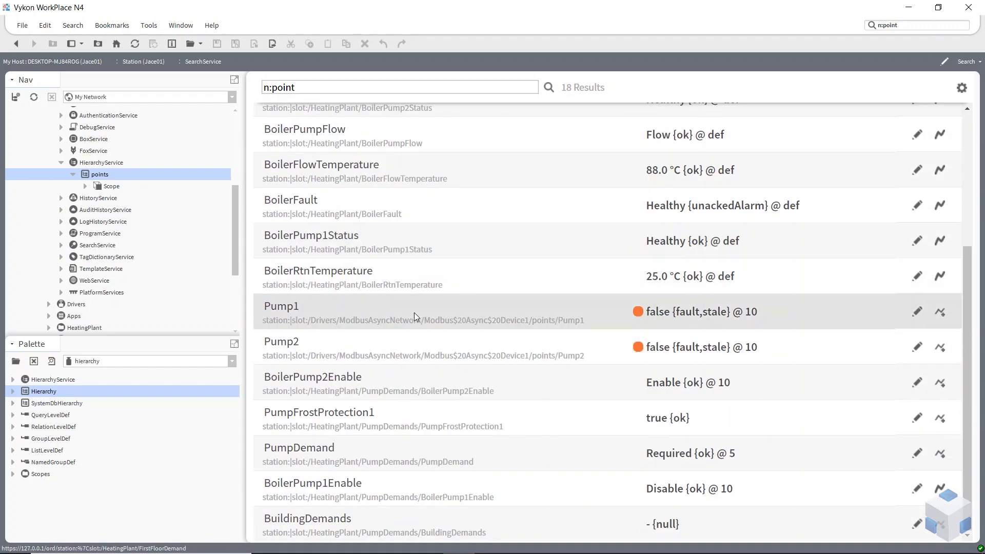
{"action": "scroll", "coordinate": [414, 312], "scroll_direction": "up", "scroll_amount": 4}
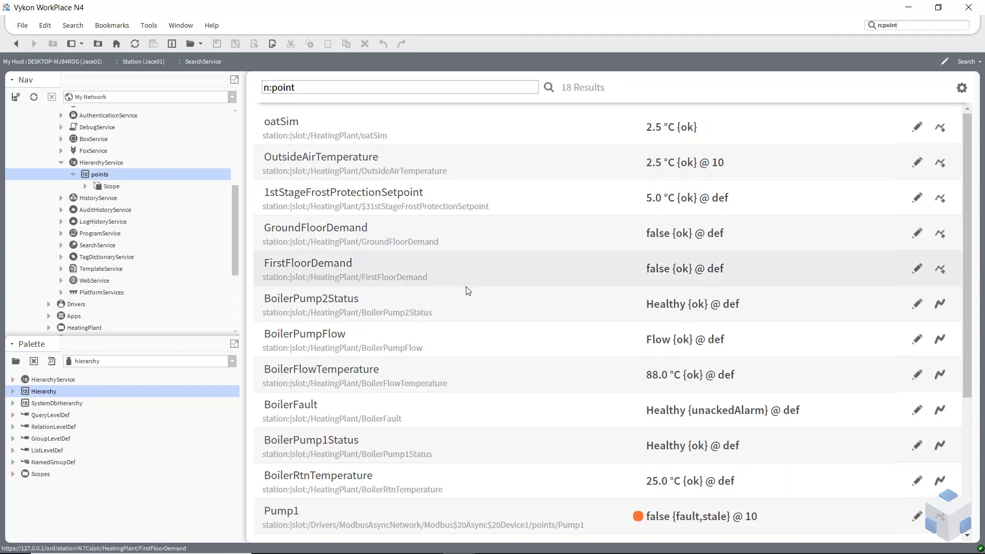
- Copy the n:point search text, and add a QueryLevelDef with its default name to the points hierarchy
{"action": "left_click", "coordinate": [915, 24]}
{"action": "key", "text": "ctrl+c"}
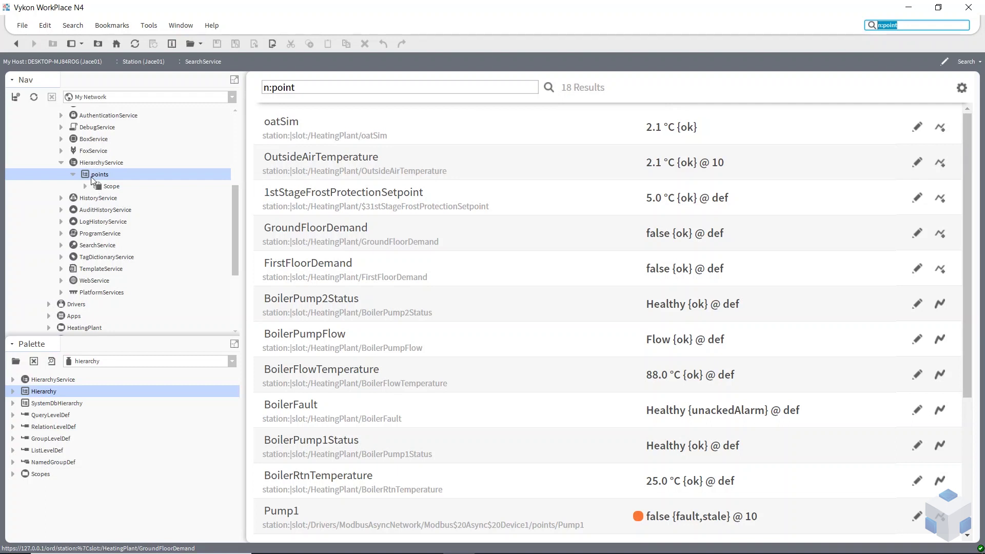
{"action": "left_click", "coordinate": [45, 418]}
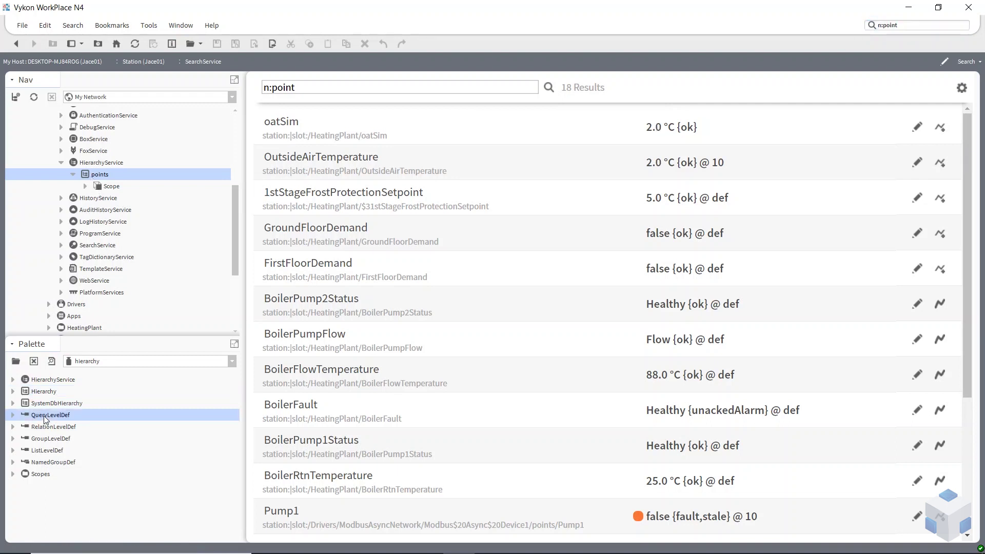
{"action": "left_click_drag", "start_coordinate": [44, 418], "coordinate": [100, 179]}
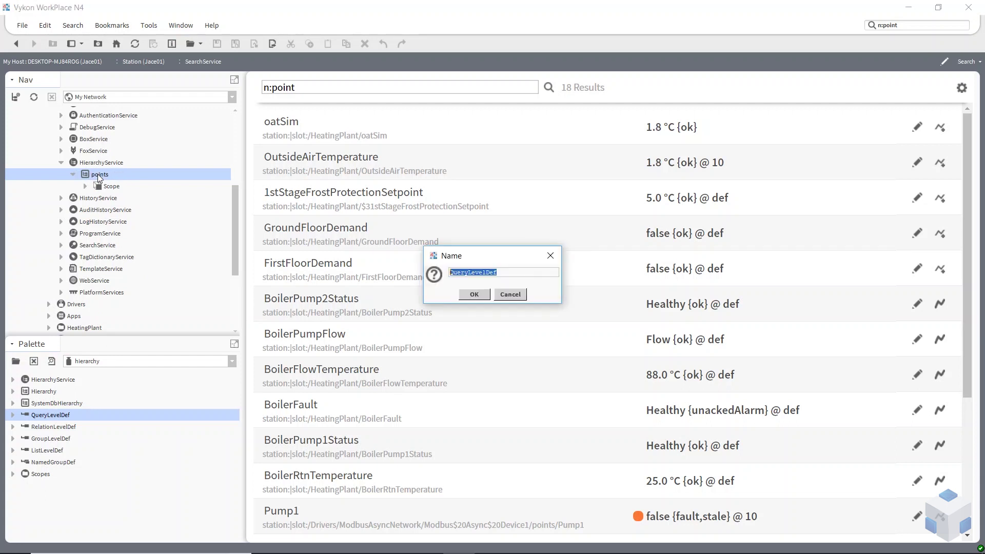
{"action": "left_click", "coordinate": [474, 295]}
- Set the Query of the points hierarchy's QueryLevelDef to the copied n:point, and save it
{"action": "left_click", "coordinate": [85, 199]}
{"action": "left_click", "coordinate": [123, 203]}
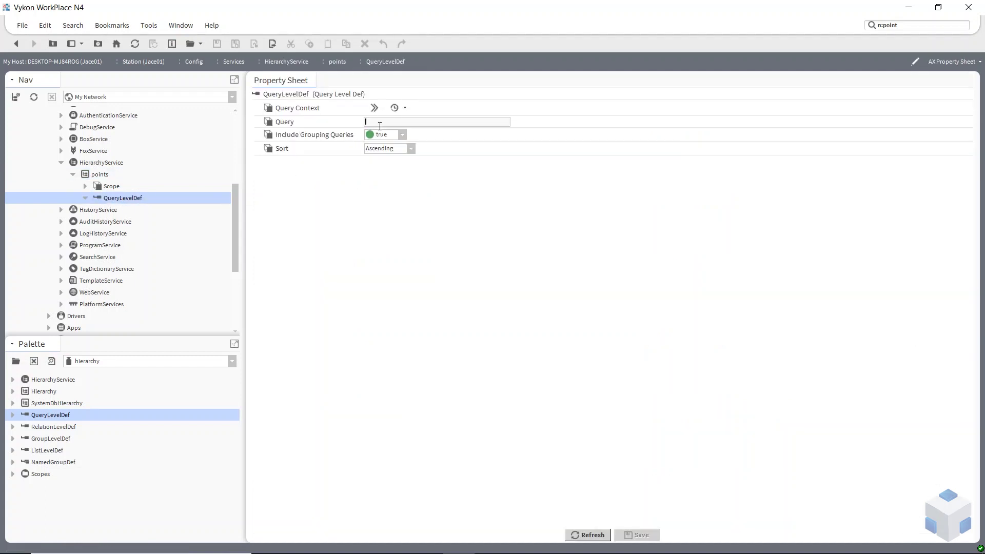
{"action": "key", "text": "ctrl+v"}
{"action": "left_click", "coordinate": [640, 535]}
- Refresh the station's Hierarchy node and expand the points hierarchy beneath it in the navigation tree
{"action": "scroll", "coordinate": [125, 234], "scroll_direction": "down", "scroll_amount": 4}
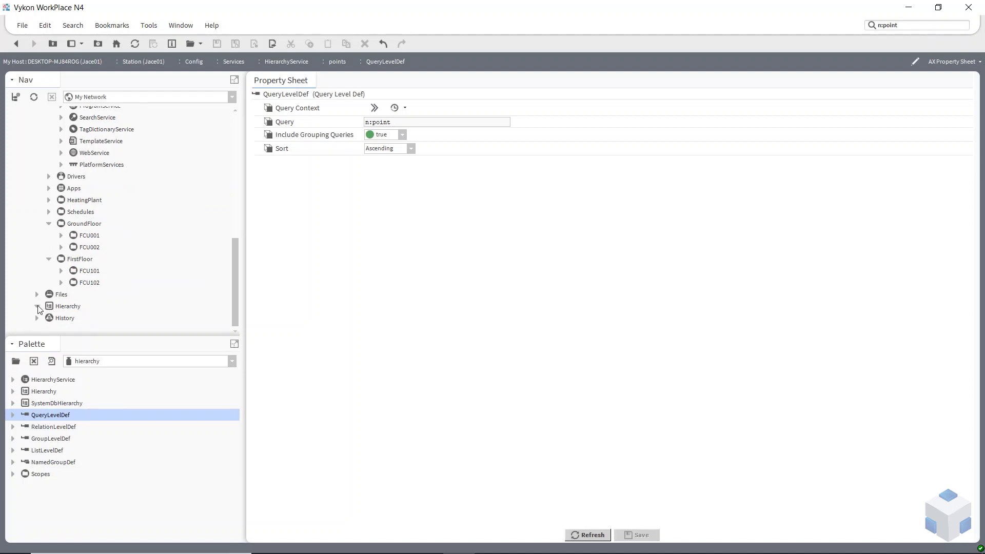
{"action": "right_click", "coordinate": [64, 311]}
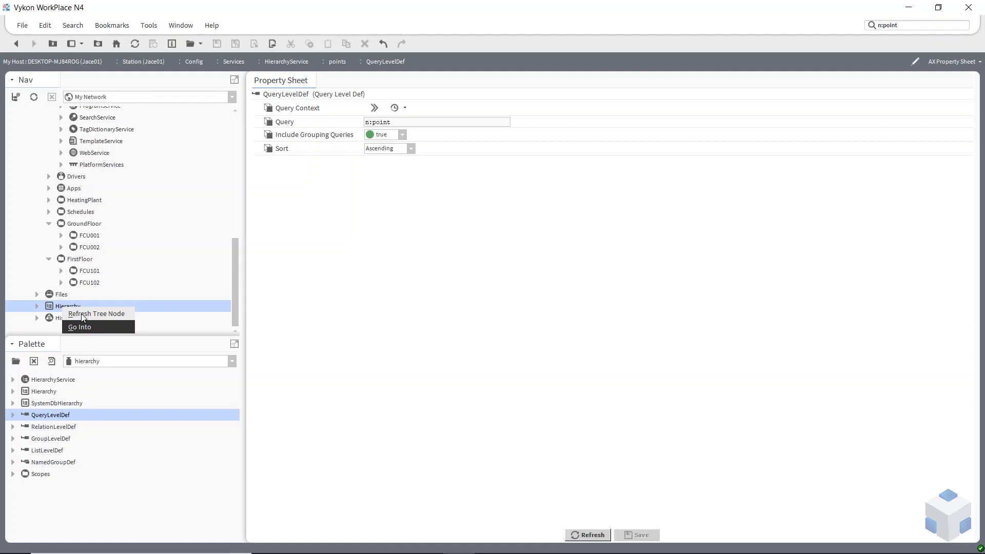
{"action": "left_click", "coordinate": [82, 313]}
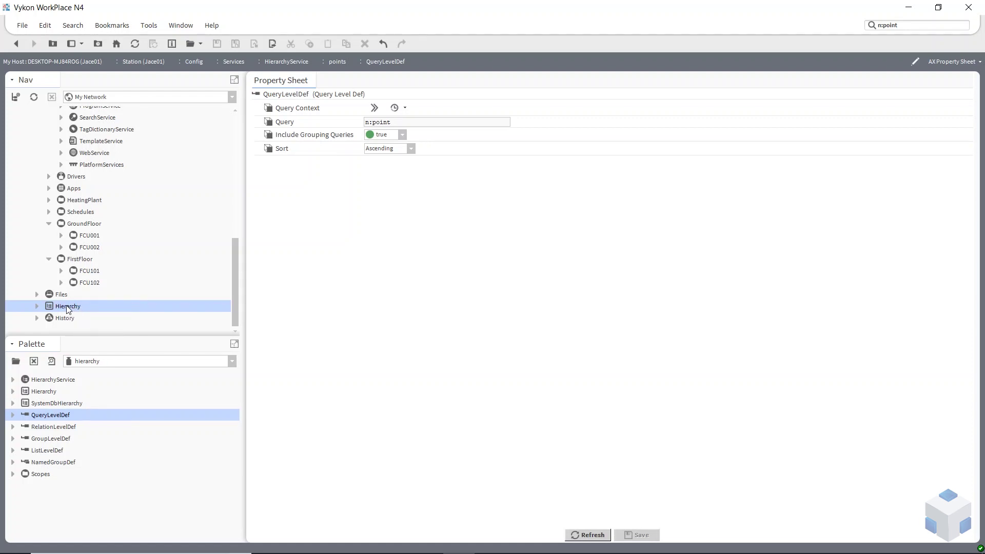
{"action": "left_click", "coordinate": [35, 306]}
{"action": "left_click", "coordinate": [74, 316]}
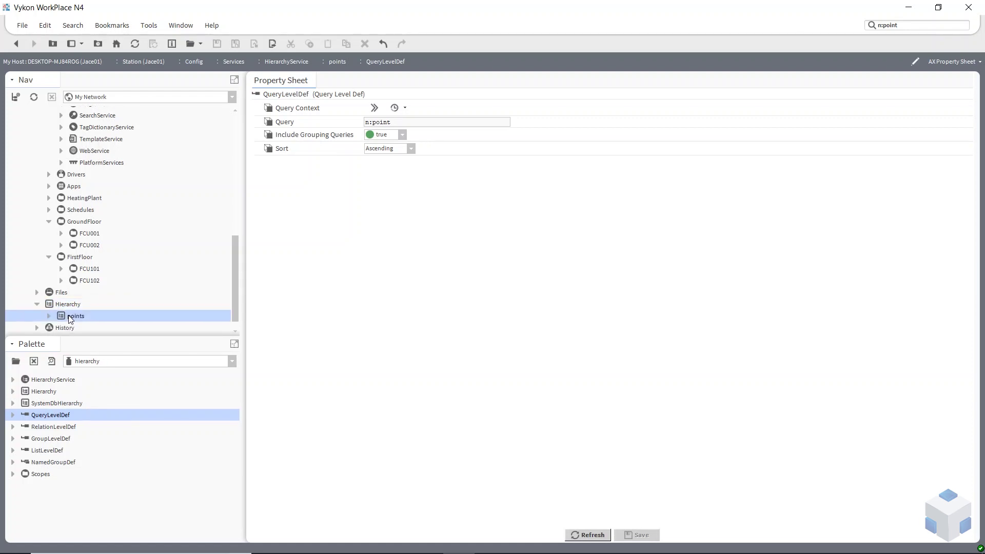
{"action": "key", "text": "ctrl+r"}
{"action": "left_click", "coordinate": [511, 294]}
{"action": "left_click", "coordinate": [49, 306]}
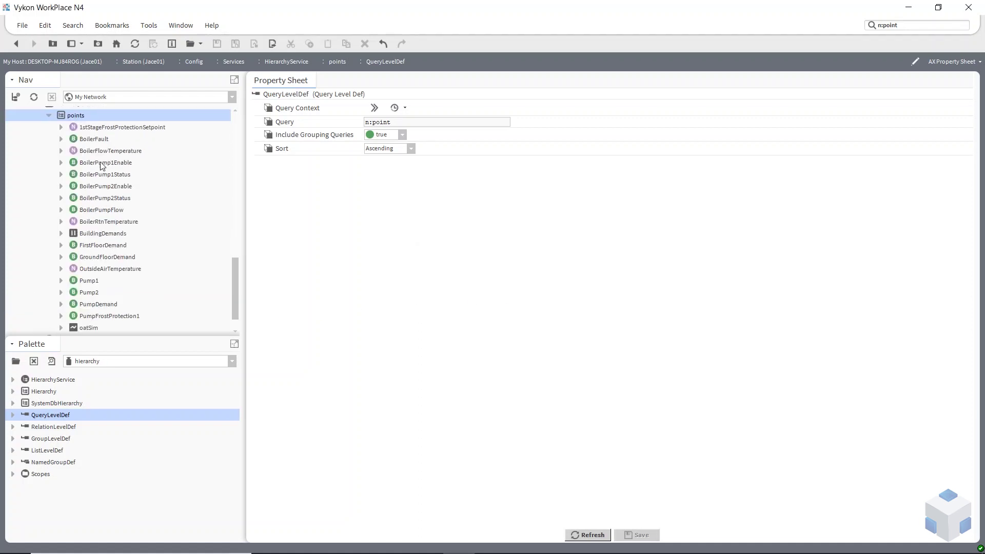
- Open the points hierarchy under the Hierarchy node to examine the points it contains
{"action": "double_click", "coordinate": [78, 116]}
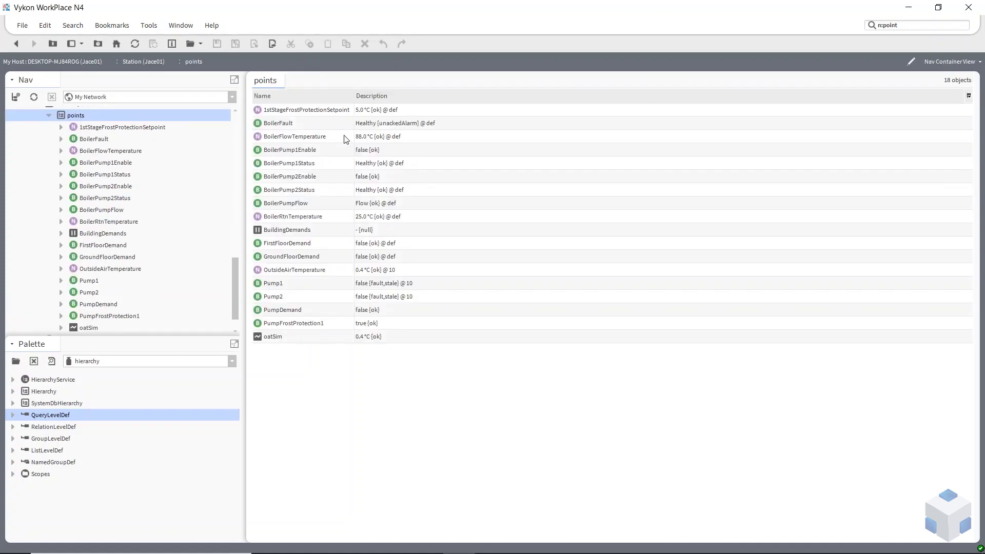
{"action": "scroll", "coordinate": [146, 258], "scroll_direction": "up", "scroll_amount": 4}
{"action": "scroll", "coordinate": [126, 288], "scroll_direction": "down", "scroll_amount": 3}
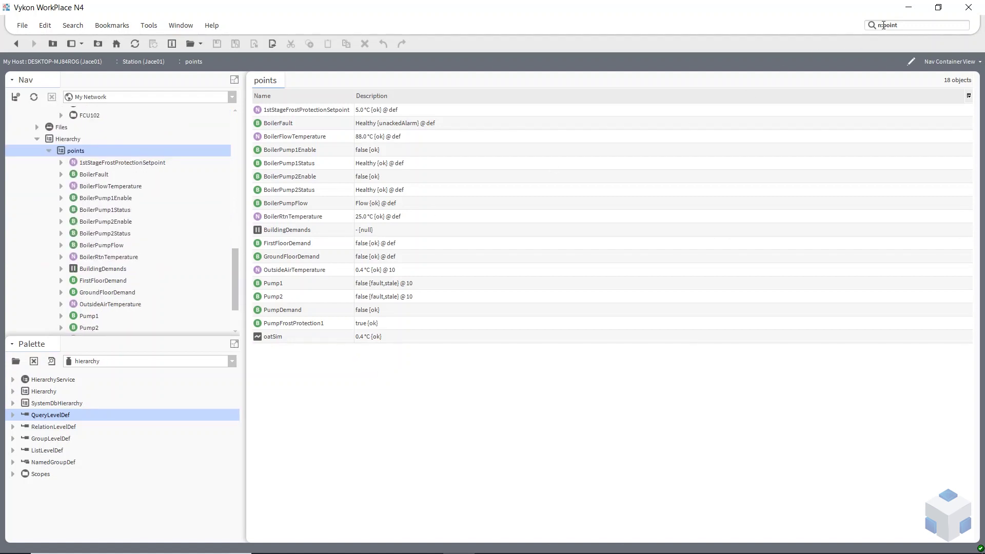
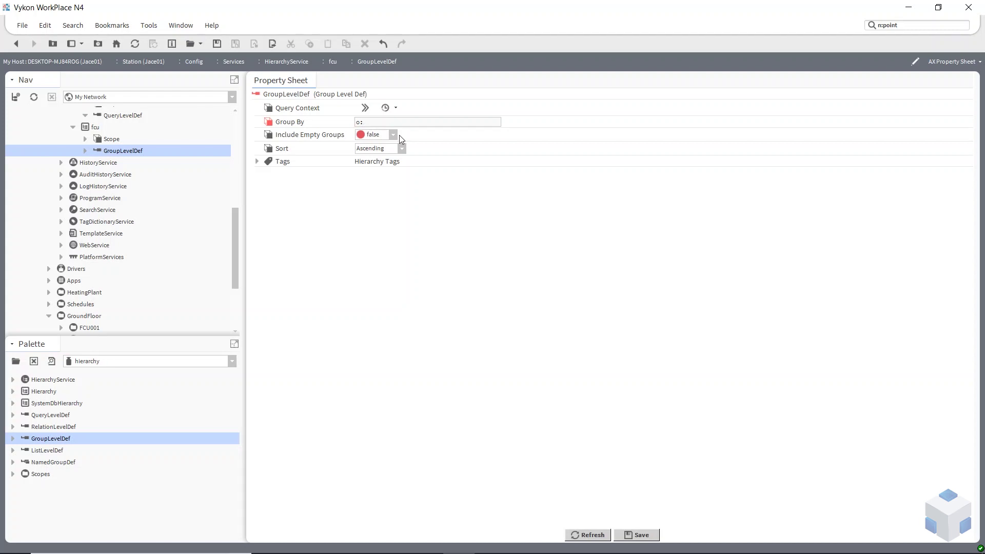
- Set Group By of the fcu hierarchy's GroupLevelDef to o:geoAddr and save, and add a default-named QueryLevelDef to the fcu hierarchy
{"action": "type", "text": "geoAddr"}
{"action": "left_click", "coordinate": [641, 535]}
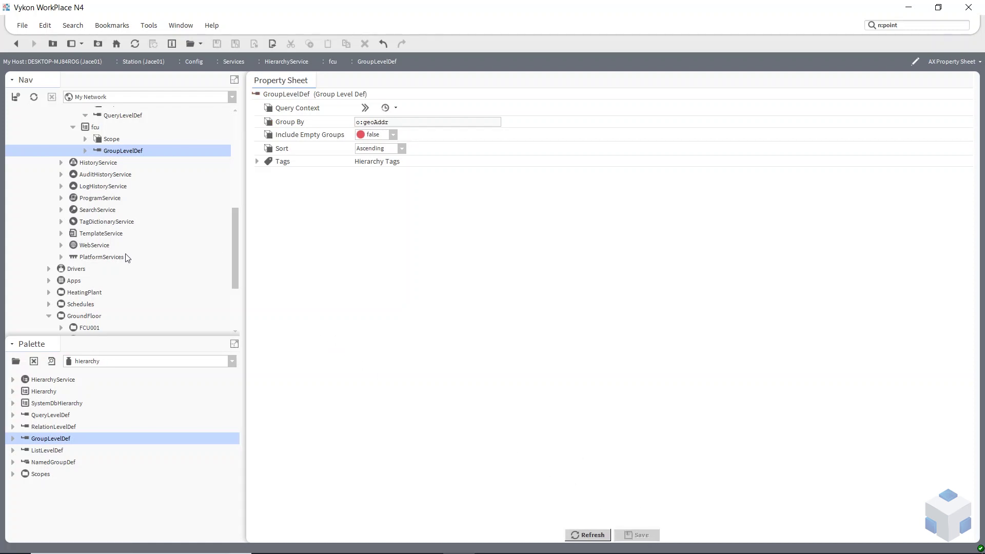
{"action": "left_click_drag", "start_coordinate": [43, 419], "coordinate": [97, 127]}
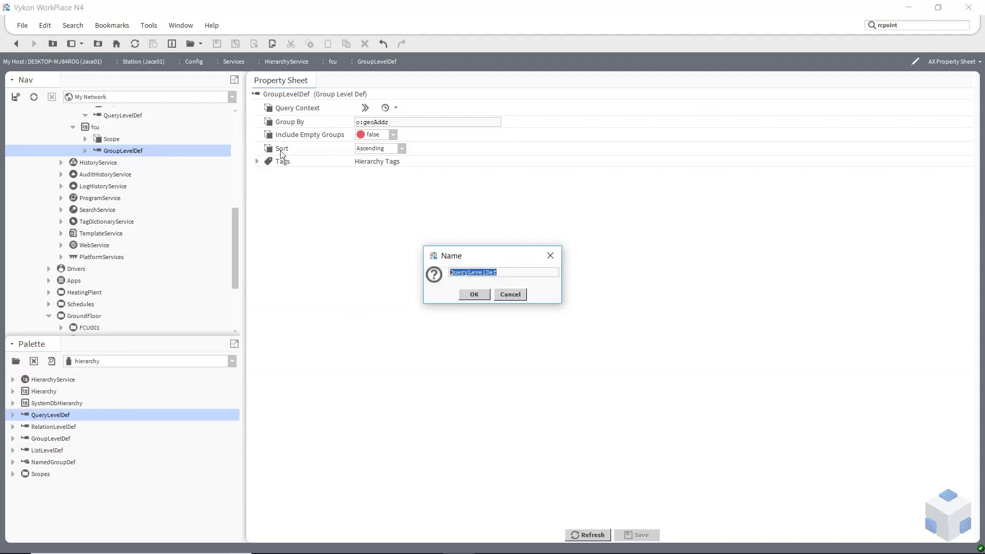
{"action": "left_click", "coordinate": [472, 295]}
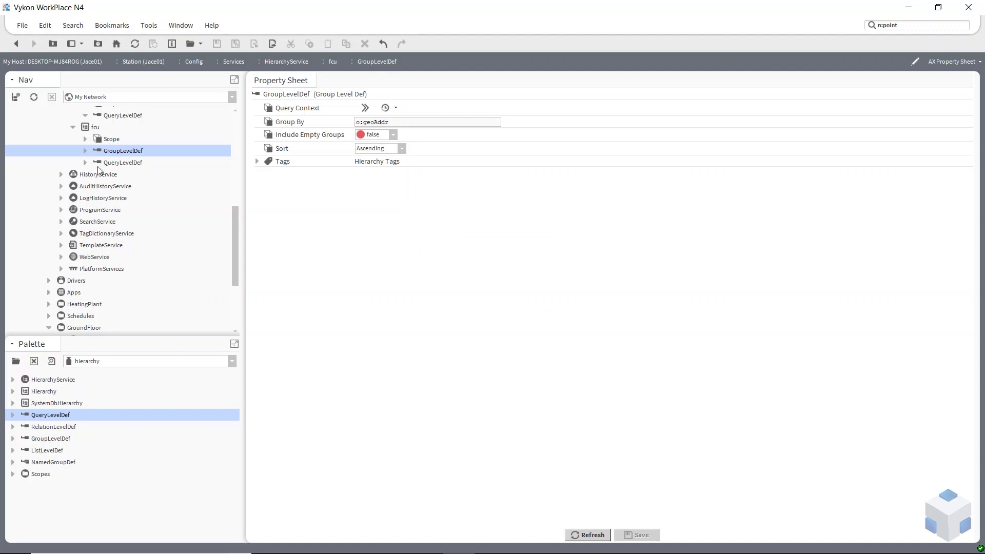
- Set the Query of the fcu hierarchy's QueryLevelDef to o:fcu, and save it
{"action": "left_click", "coordinate": [123, 162]}
{"action": "left_click_drag", "start_coordinate": [123, 162], "coordinate": [389, 189]}
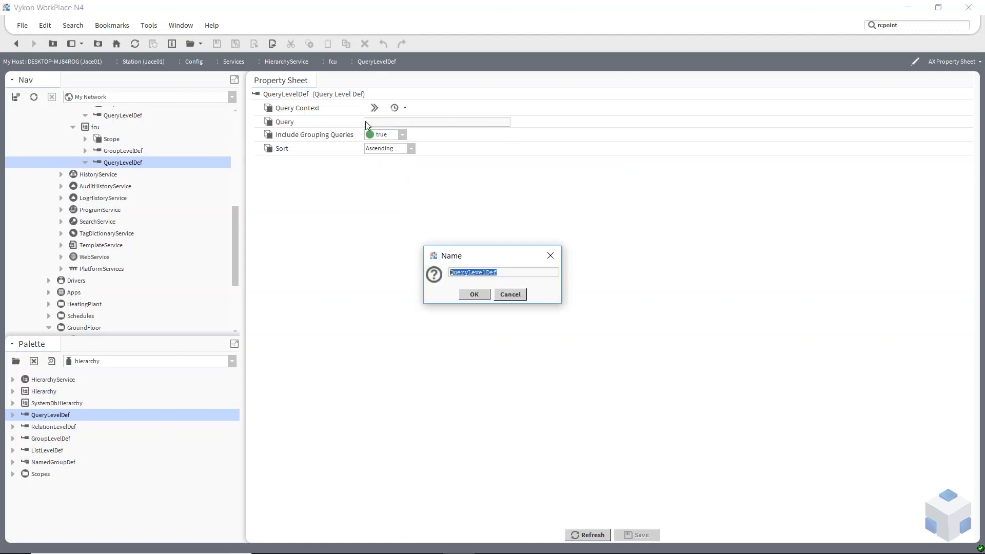
{"action": "left_click", "coordinate": [522, 296]}
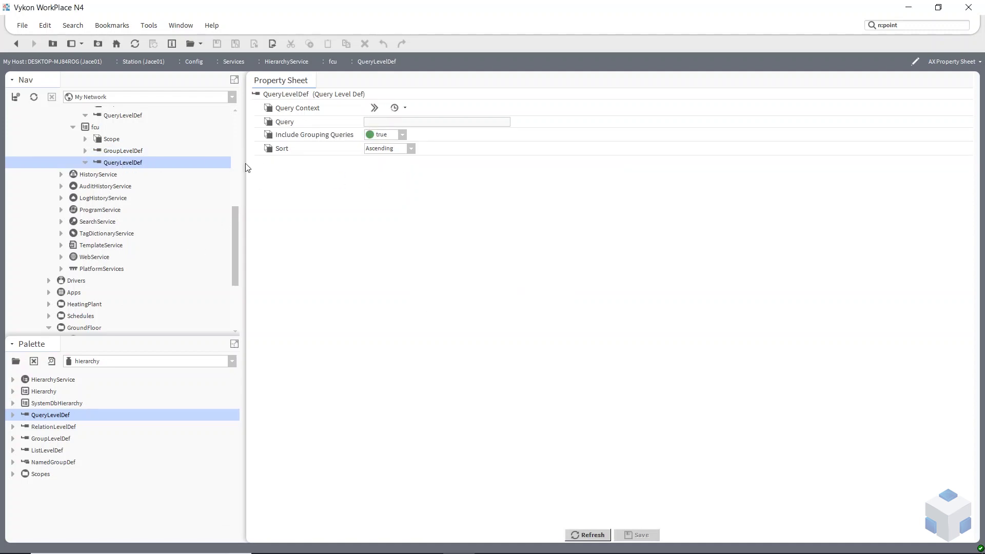
{"action": "left_click", "coordinate": [404, 123]}
{"action": "type", "text": "o:fcu"}
{"action": "left_click", "coordinate": [637, 535]}
- Refresh the station's Hierarchy node, and expand the fcu hierarchy down through The Forge group
{"action": "scroll", "coordinate": [159, 236], "scroll_direction": "down", "scroll_amount": 3}
{"action": "right_click", "coordinate": [73, 299]}
{"action": "left_click", "coordinate": [92, 304]}
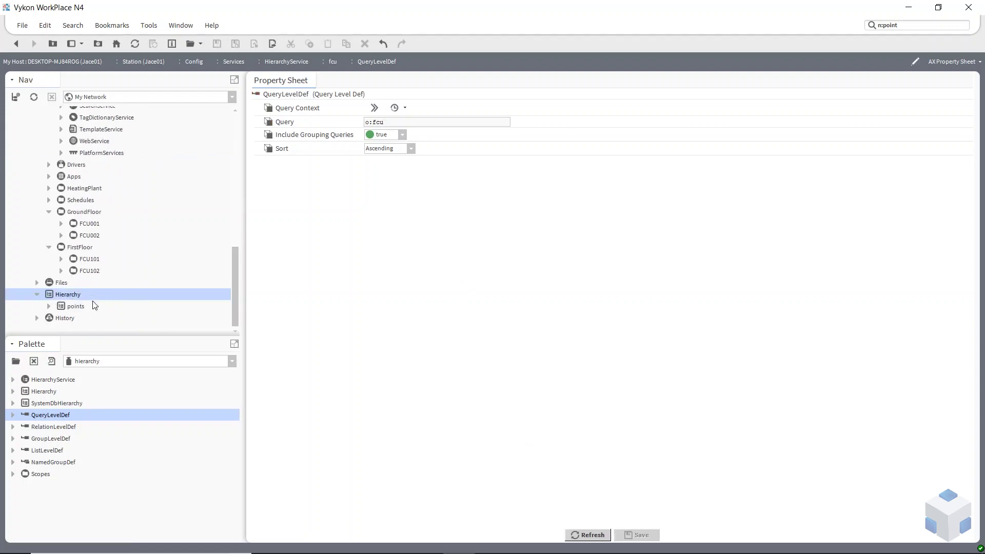
{"action": "left_click", "coordinate": [49, 316]}
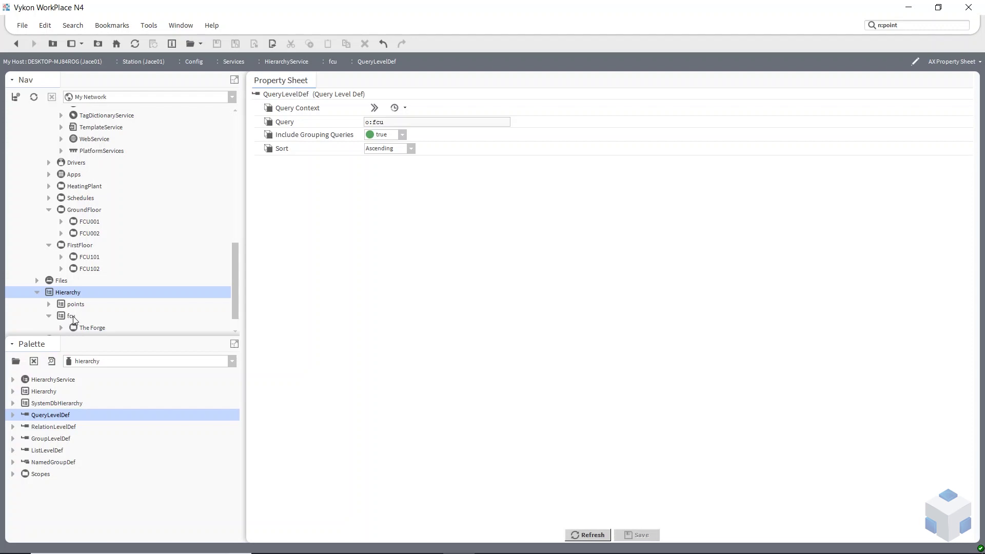
{"action": "scroll", "coordinate": [83, 313], "scroll_direction": "down", "scroll_amount": 2}
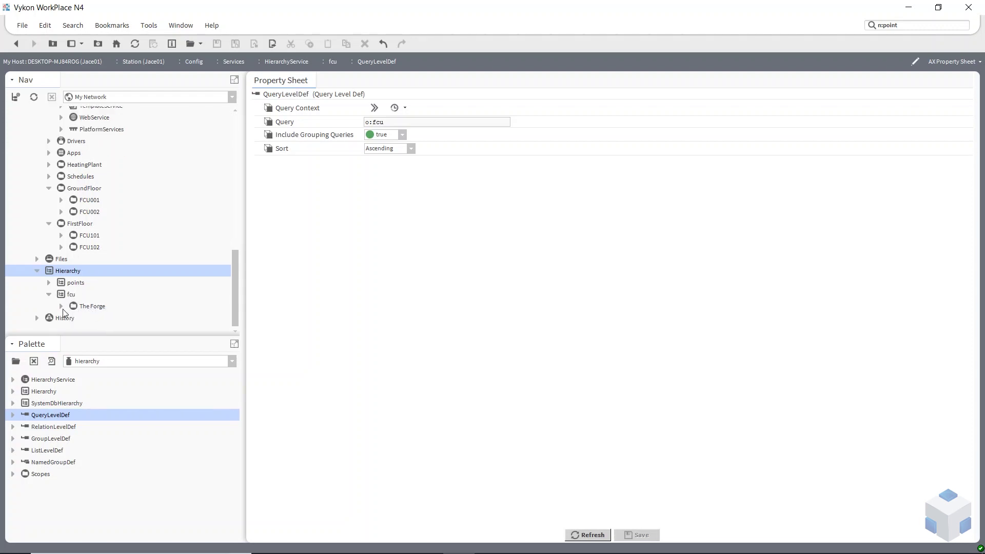
{"action": "left_click", "coordinate": [61, 306]}
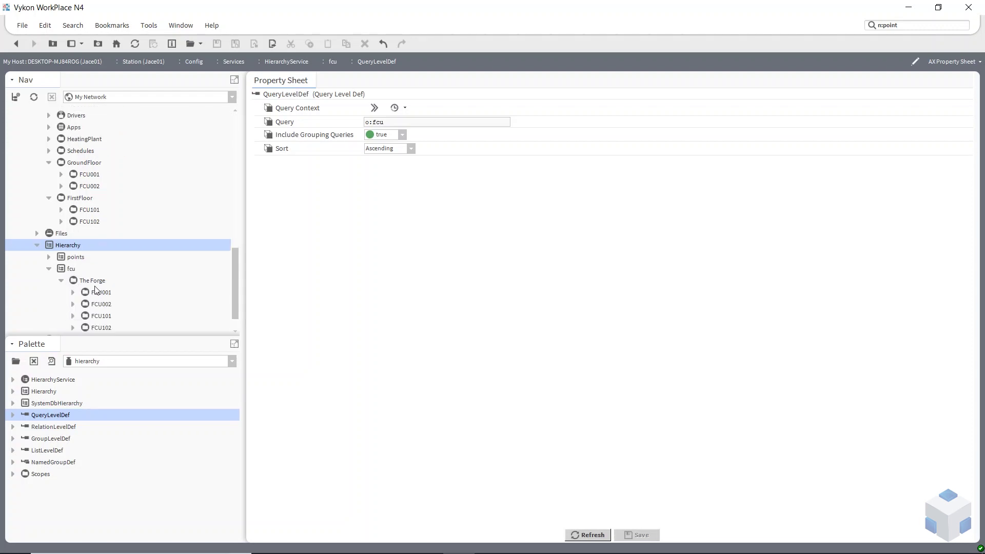
- Examine the units grouped under The Forge: FCU001, FCU002, FCU101 and FCU102
{"action": "scroll", "coordinate": [100, 294], "scroll_direction": "down", "scroll_amount": 1}
{"action": "left_click", "coordinate": [101, 272]}
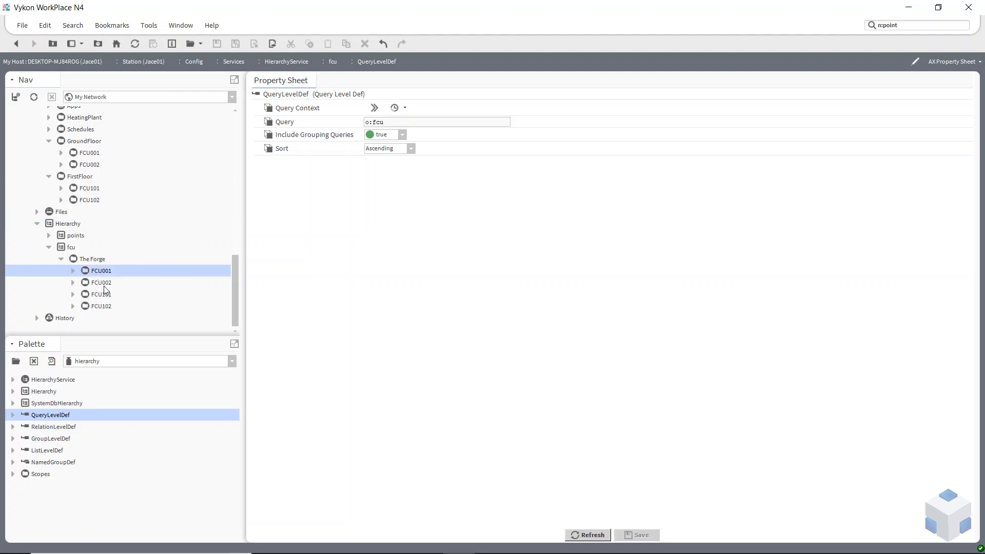
{"action": "left_click", "coordinate": [105, 283]}
{"action": "left_click", "coordinate": [107, 292]}
{"action": "left_click", "coordinate": [109, 302]}
- Examine the o:geoAddr direct tag on the GroundFloor unit FCU001, and leave the tag editor without saving
{"action": "scroll", "coordinate": [100, 267], "scroll_direction": "up", "scroll_amount": 2}
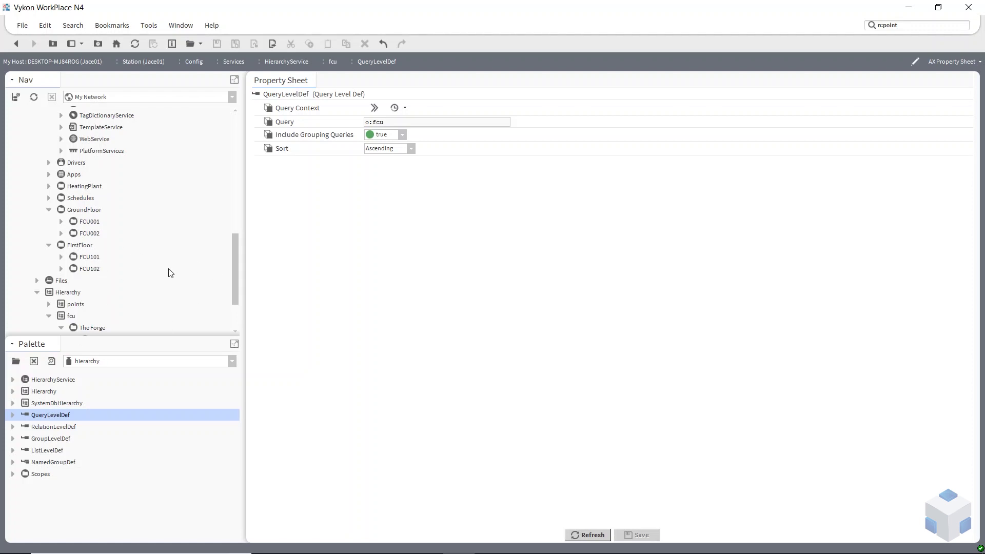
{"action": "right_click", "coordinate": [92, 222]}
{"action": "mouse_move", "coordinate": [118, 217]}
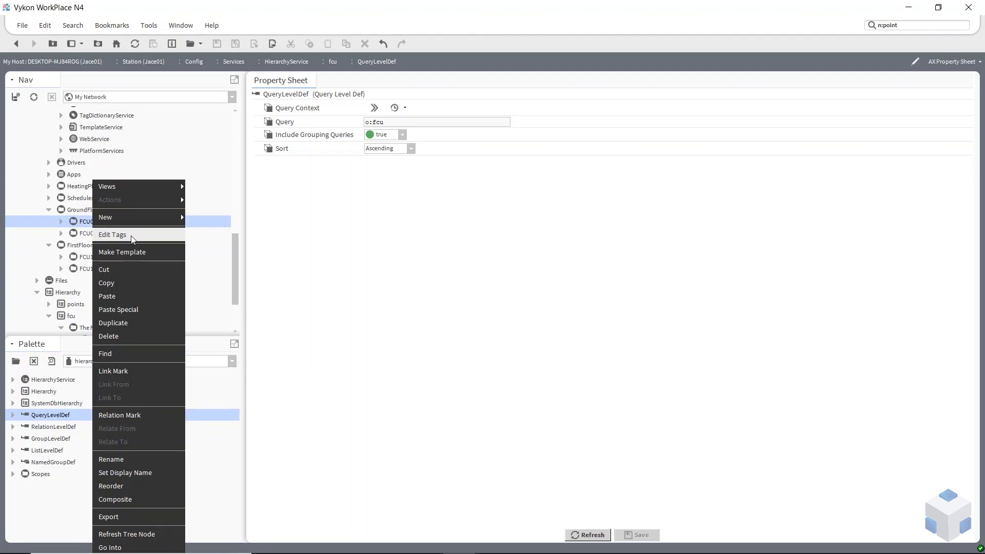
{"action": "left_click", "coordinate": [130, 235]}
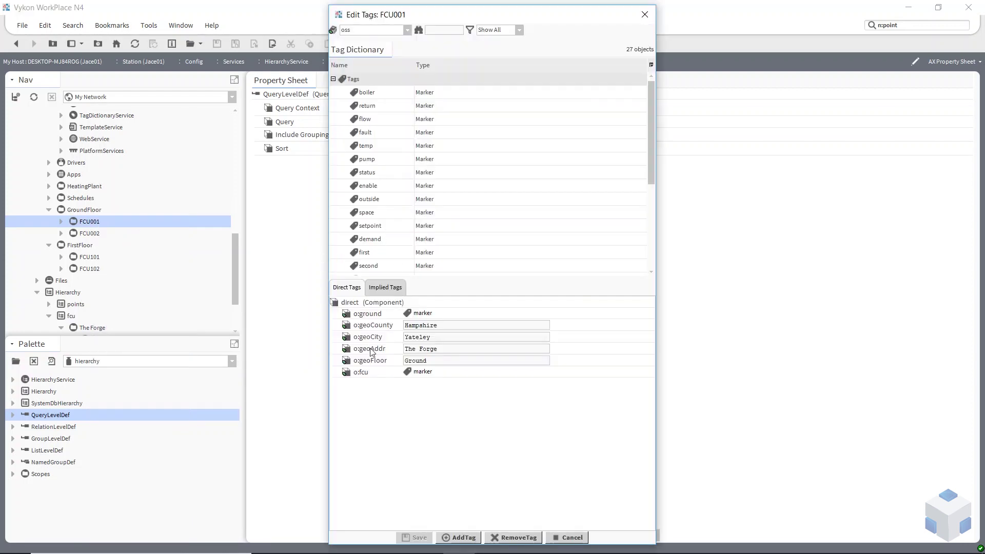
{"action": "left_click_drag", "start_coordinate": [452, 348], "coordinate": [382, 352]}
{"action": "left_click", "coordinate": [577, 539]}
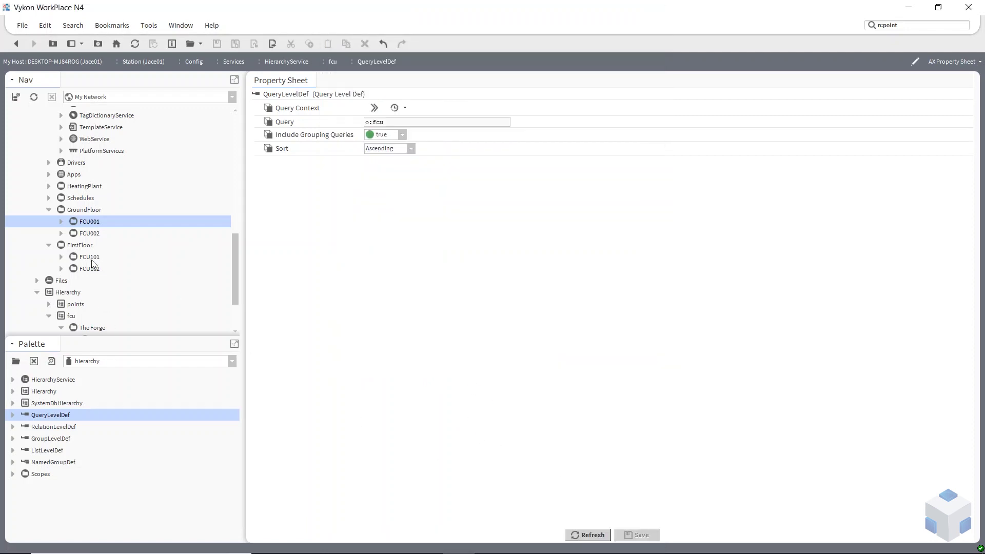
{"action": "scroll", "coordinate": [110, 323], "scroll_direction": "down", "scroll_amount": 2}
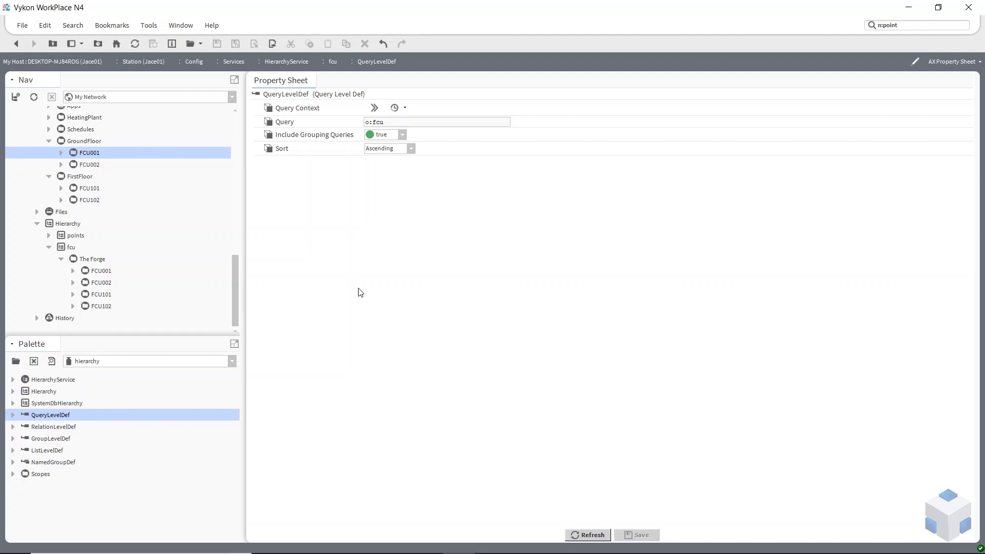
- Go up to the fcu hierarchy's property sheet and duplicate its GroupLevelDef
{"action": "left_click", "coordinate": [52, 43]}
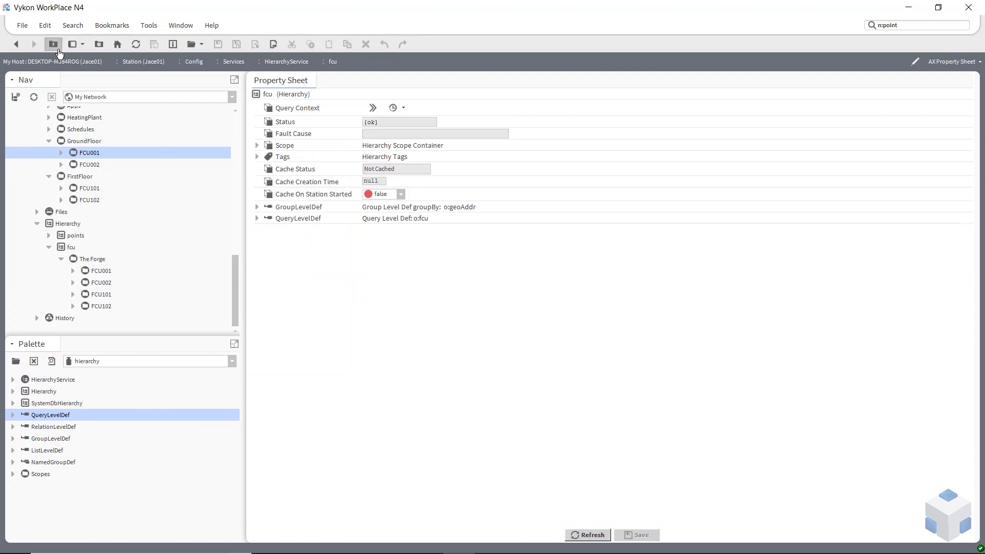
{"action": "right_click", "coordinate": [305, 206]}
{"action": "mouse_move", "coordinate": [337, 216]}
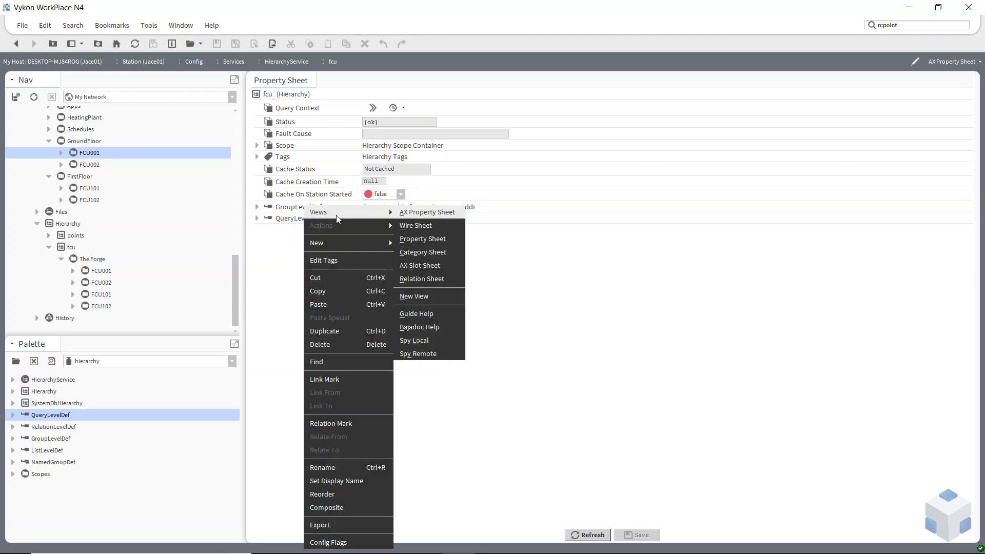
{"action": "left_click", "coordinate": [324, 331]}
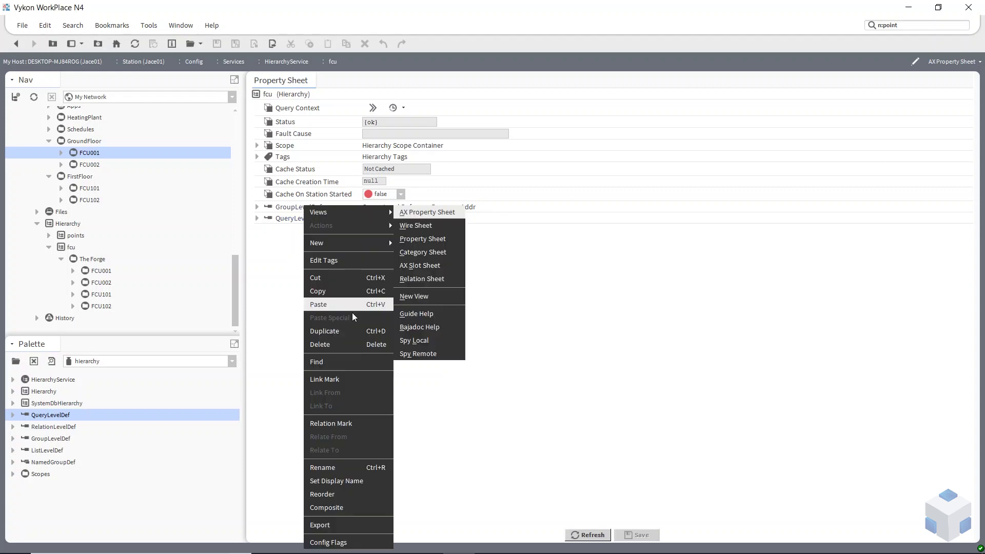
{"action": "left_click", "coordinate": [347, 328]}
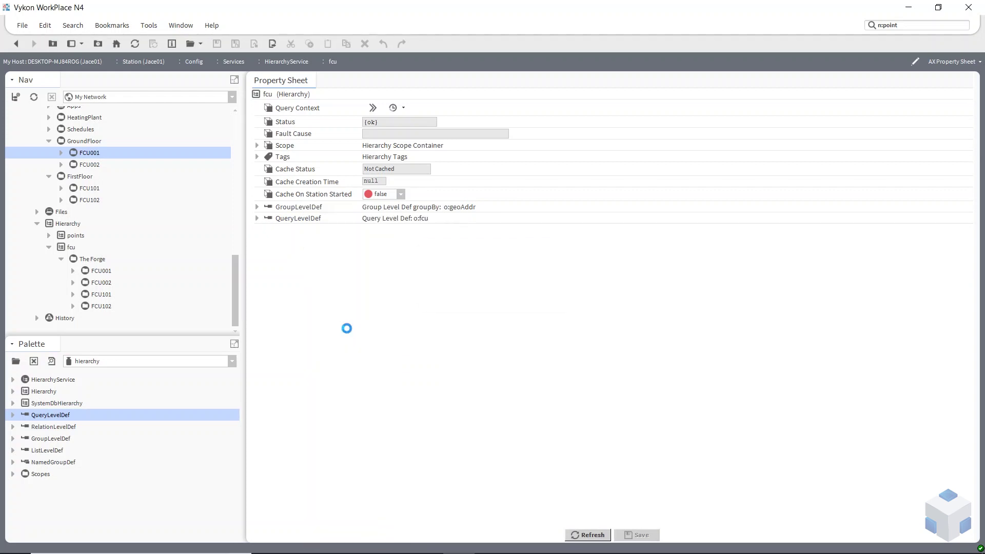
{"action": "left_click", "coordinate": [470, 294]}
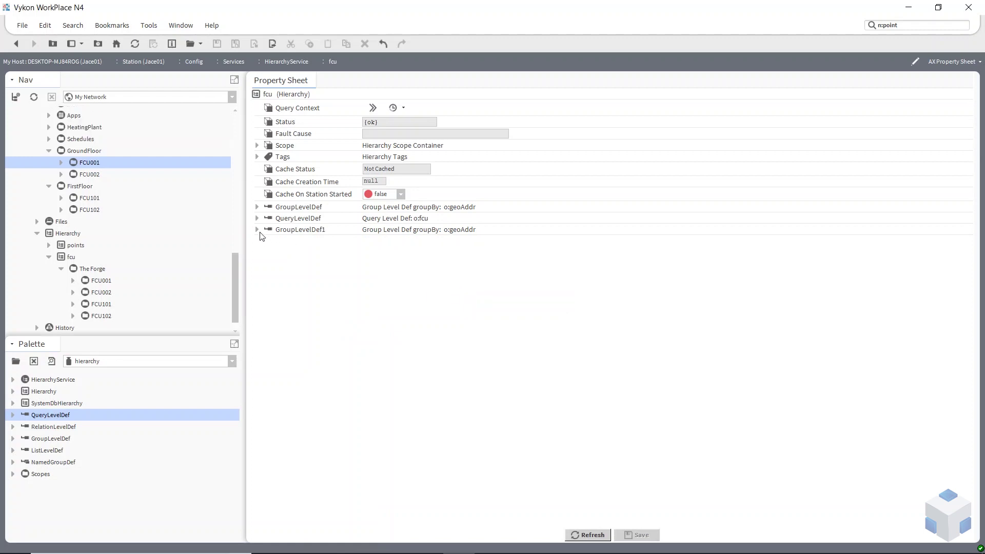
- Set the Group By of GroupLevelDef1 in the fcu hierarchy to o:geoFloor, and save it
{"action": "left_click", "coordinate": [257, 229]}
{"action": "key", "text": "BackSpace"}
{"action": "key", "text": "BackSpace"}
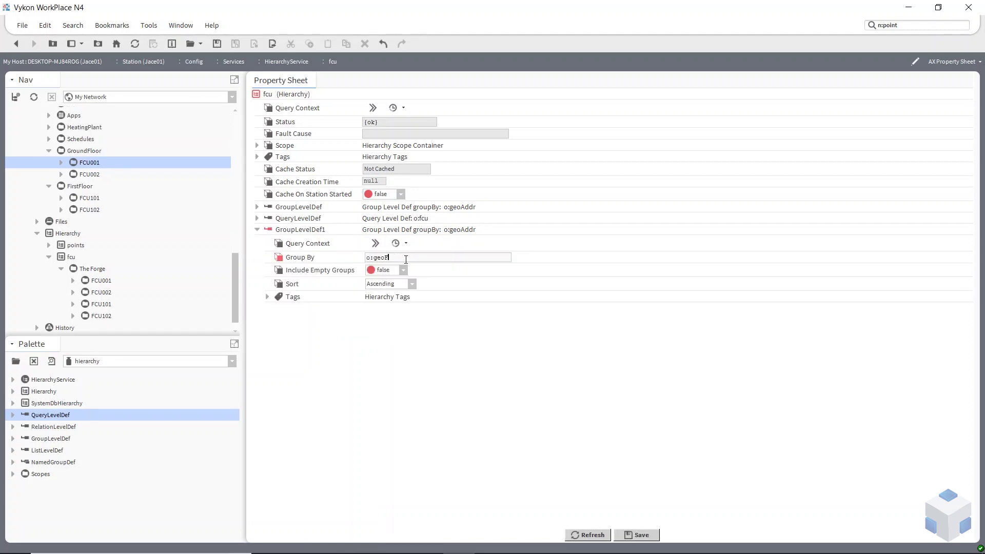
{"action": "left_click", "coordinate": [638, 534]}
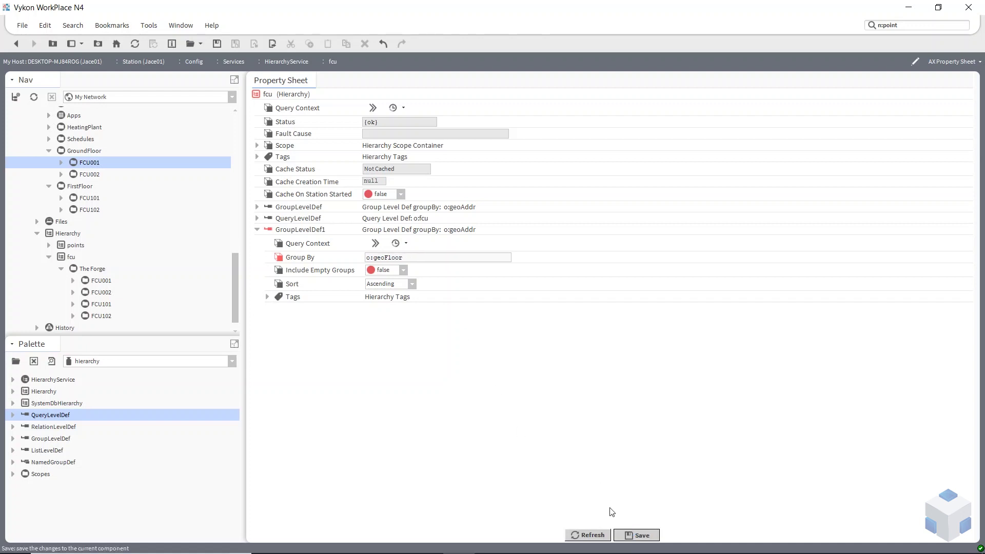
- Reorder the fcu hierarchy so that GroupLevelDef1 comes before QueryLevelDef, and expand the QueryLevelDef properties
{"action": "right_click", "coordinate": [272, 97]}
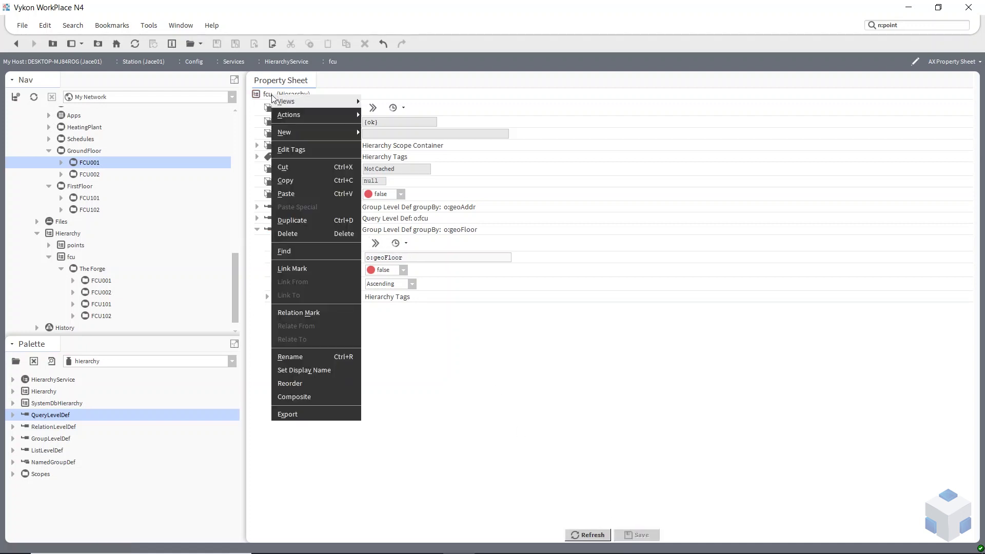
{"action": "left_click", "coordinate": [300, 383]}
{"action": "left_click", "coordinate": [452, 243]}
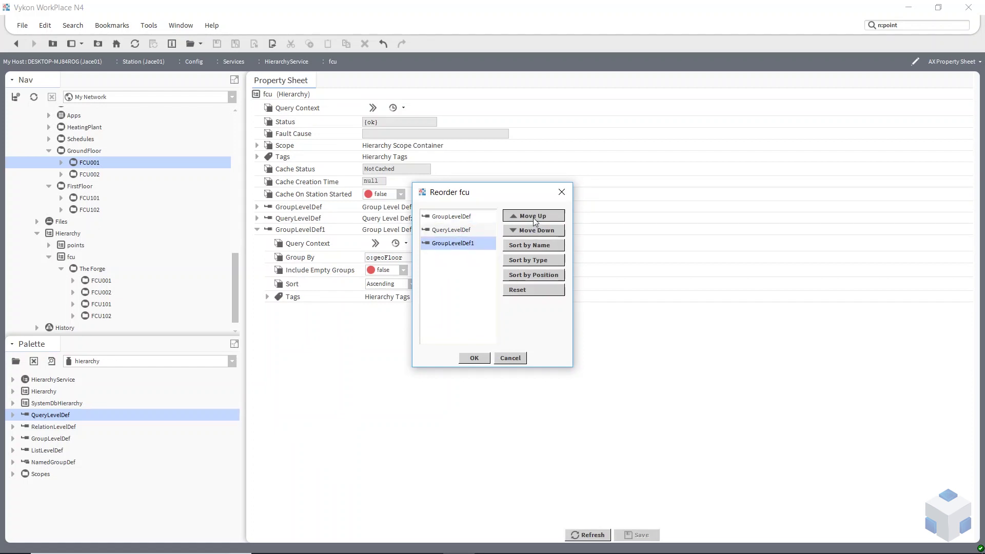
{"action": "left_click", "coordinate": [534, 215]}
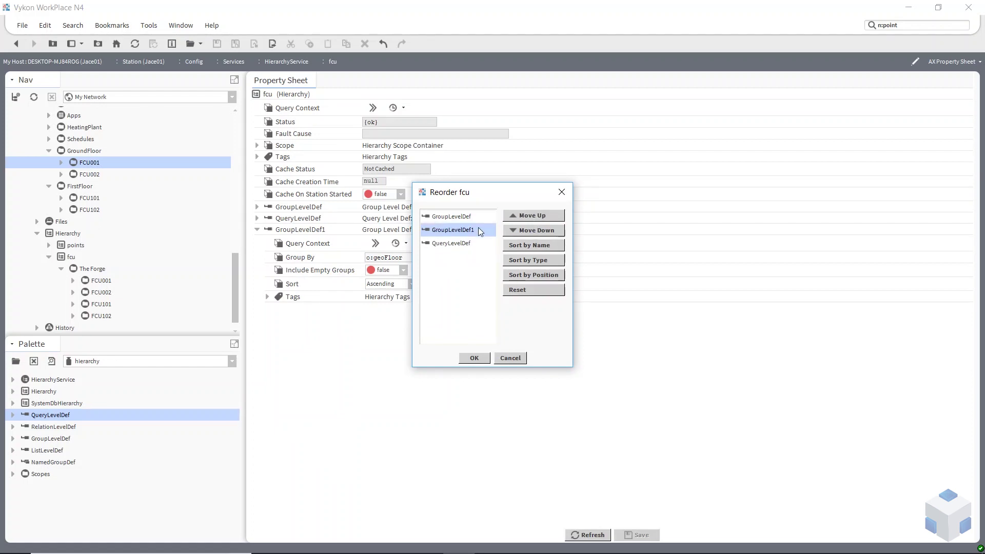
{"action": "left_click", "coordinate": [473, 359]}
{"action": "left_click", "coordinate": [257, 297]}
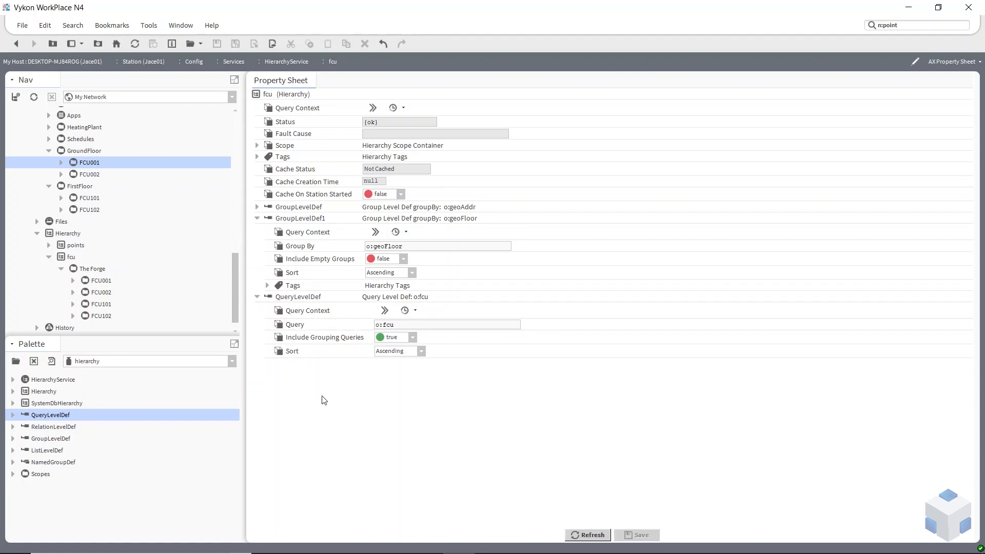
- Refresh the station's Hierarchy node, and expand the fcu hierarchy to the floor groups under The Forge
{"action": "scroll", "coordinate": [145, 286], "scroll_direction": "down", "scroll_amount": 1}
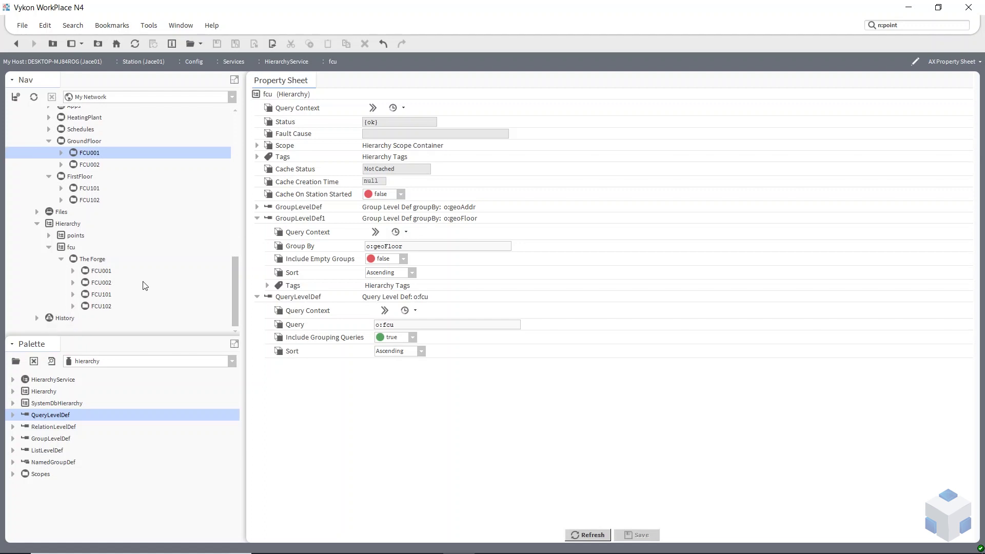
{"action": "left_click", "coordinate": [58, 225]}
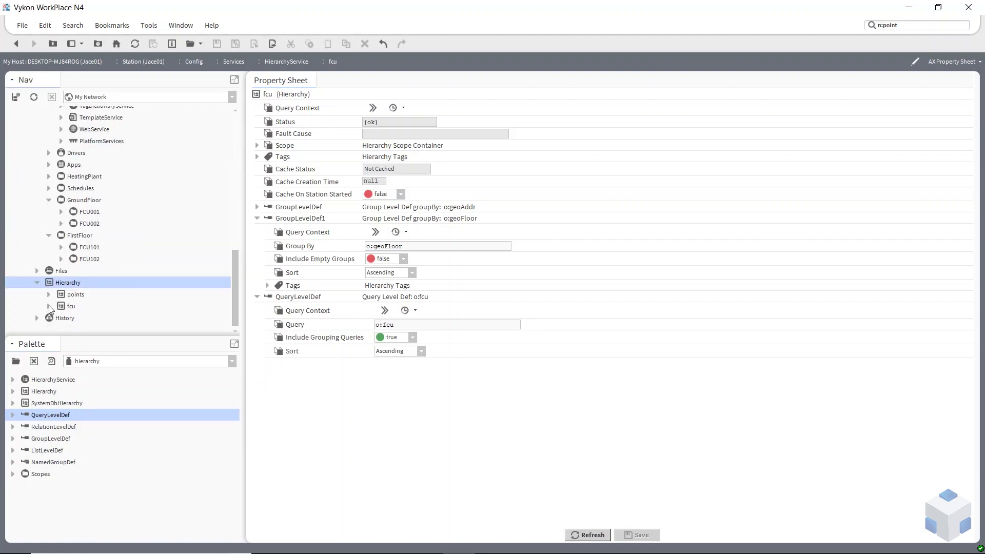
{"action": "left_click", "coordinate": [62, 307]}
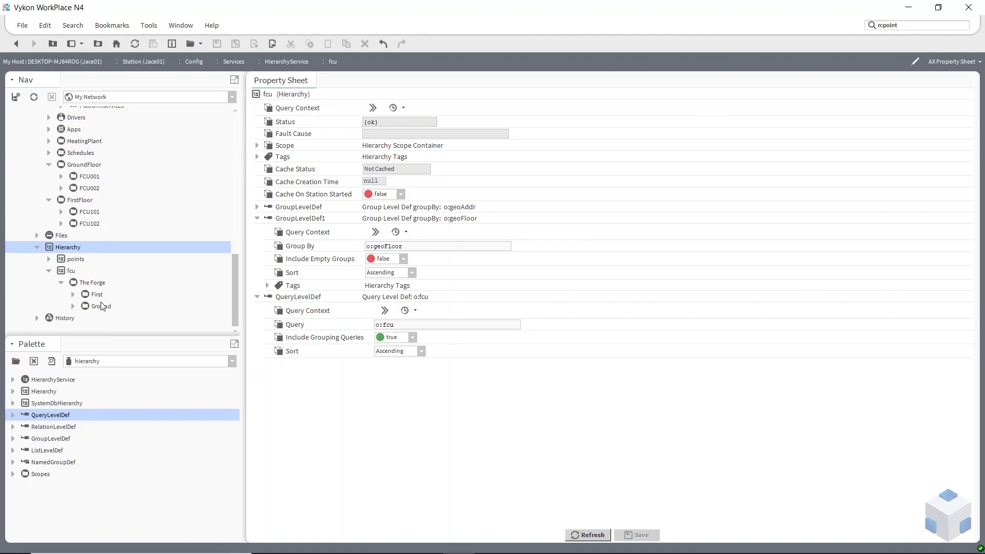
- Expand the First and Ground groups under The Forge, and examine the fan coil units in each
{"action": "left_click", "coordinate": [74, 295]}
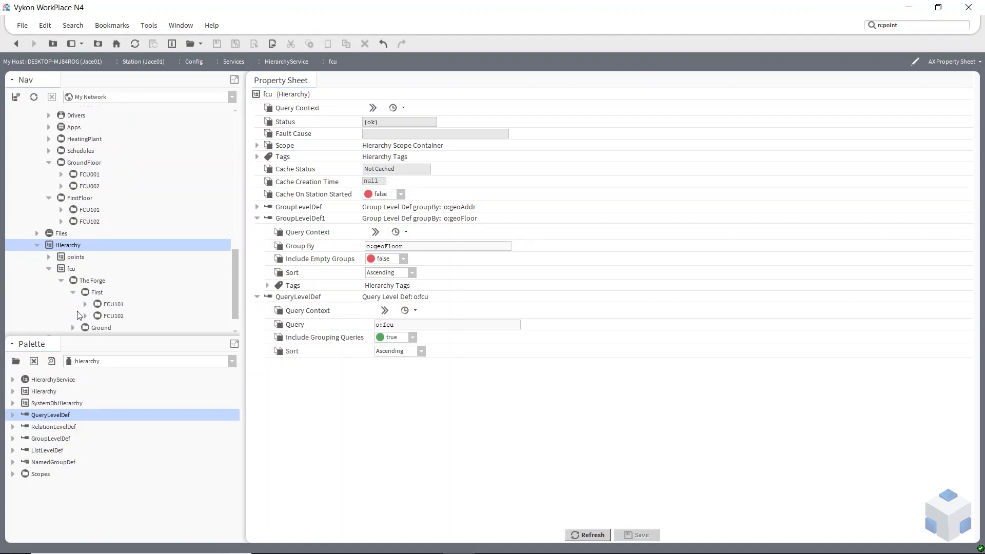
{"action": "left_click", "coordinate": [113, 307]}
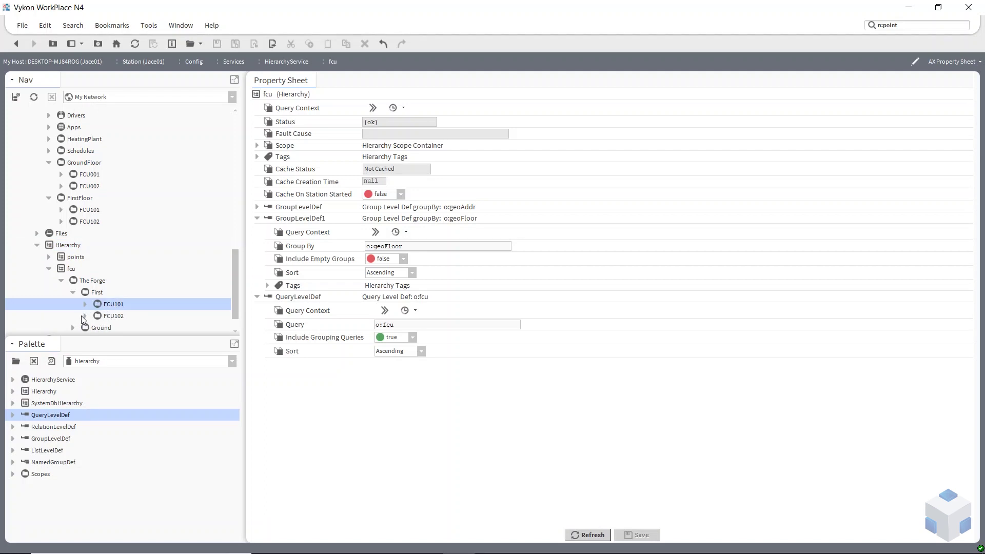
{"action": "scroll", "coordinate": [84, 318], "scroll_direction": "down", "scroll_amount": 1}
{"action": "left_click", "coordinate": [72, 306]}
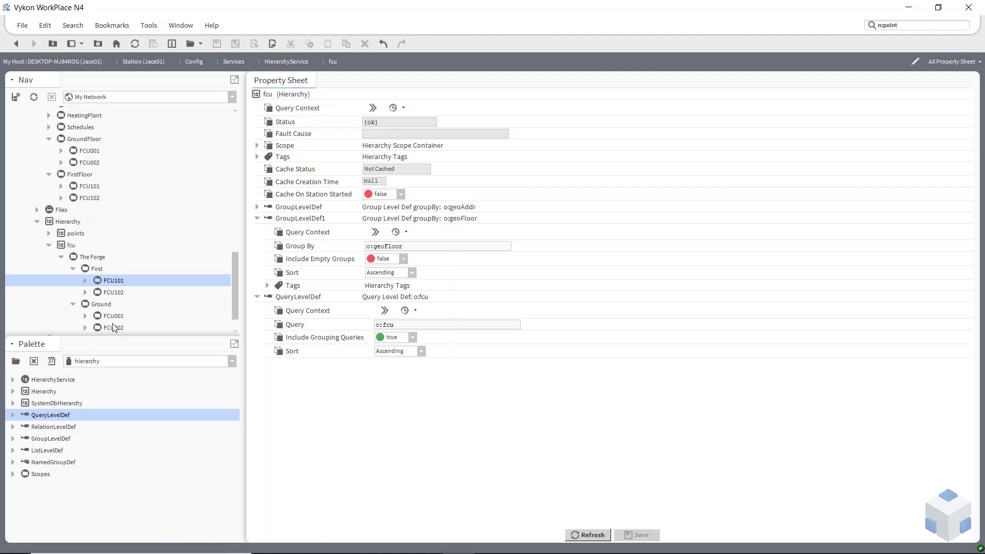
{"action": "scroll", "coordinate": [115, 321], "scroll_direction": "down", "scroll_amount": 1}
{"action": "scroll", "coordinate": [107, 250], "scroll_direction": "up", "scroll_amount": 2}
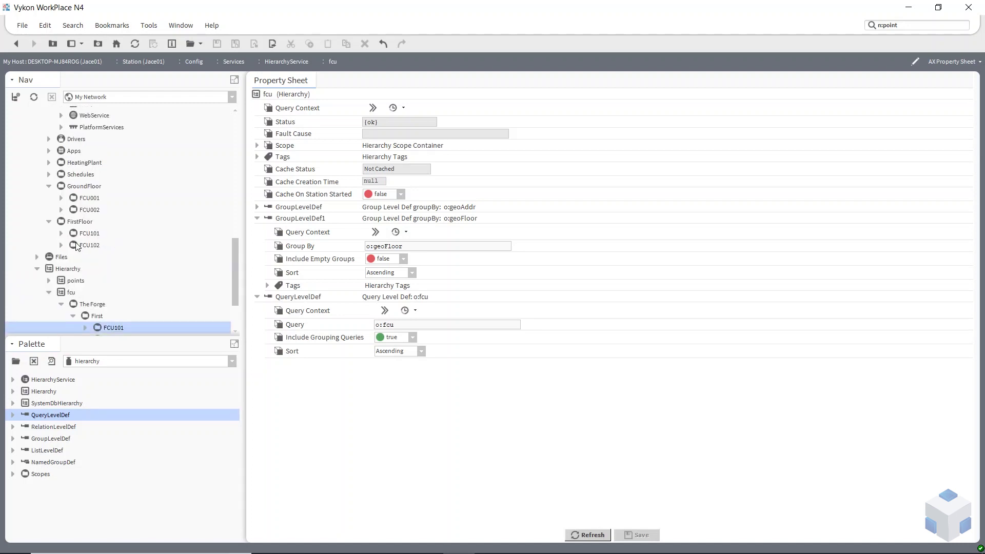
- Open the Metadata Browser view of the station's Config
{"action": "scroll", "coordinate": [75, 223], "scroll_direction": "up", "scroll_amount": 6}
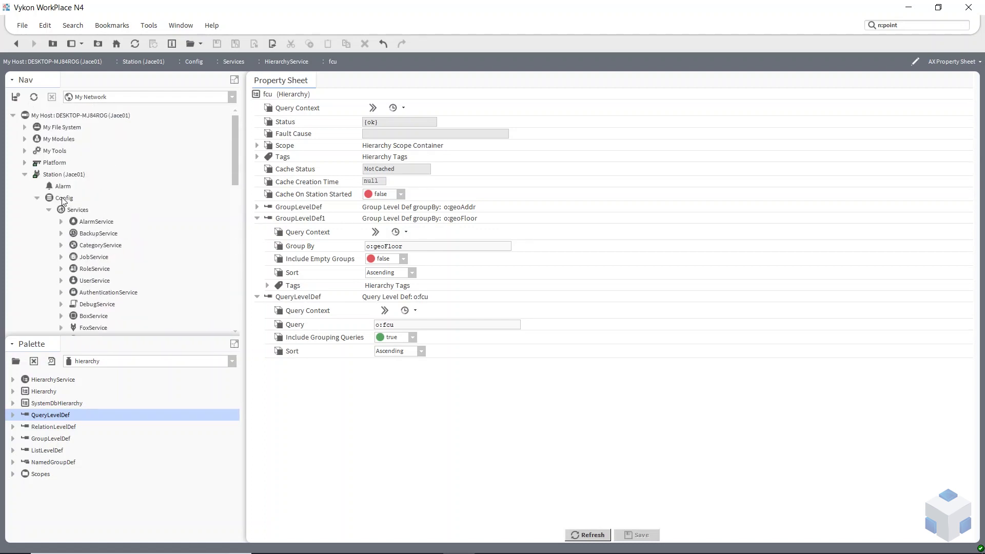
{"action": "right_click", "coordinate": [62, 200]}
{"action": "mouse_move", "coordinate": [82, 187]}
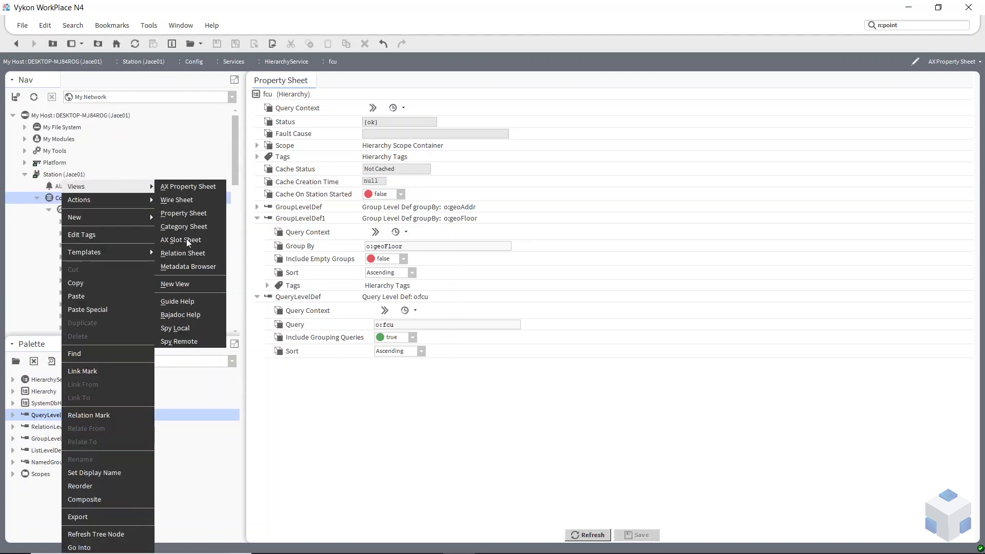
{"action": "left_click", "coordinate": [196, 267]}
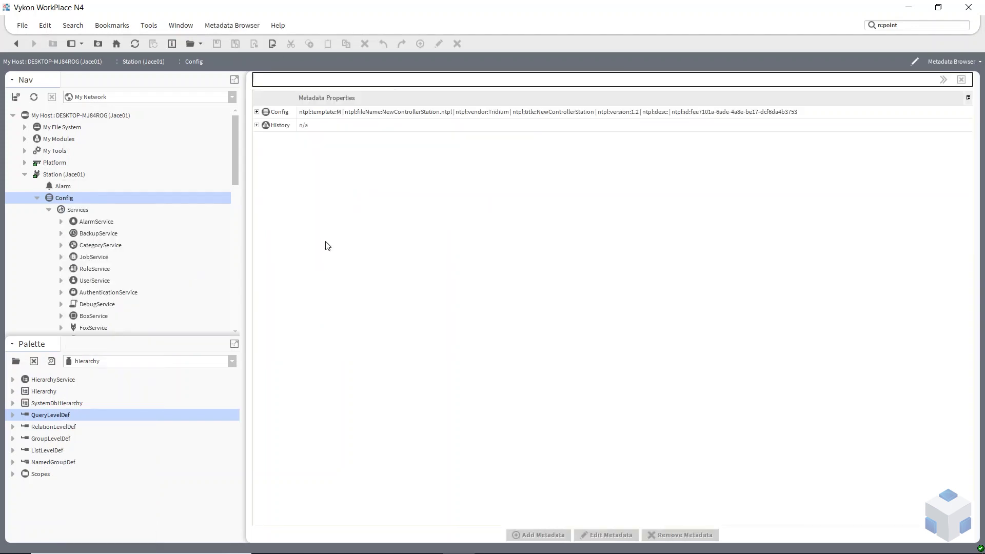
- Examine the metadata tags of the units in GroundFloor and FirstFloor, and collapse the Config branch of the Metadata Browser
{"action": "left_click", "coordinate": [257, 112]}
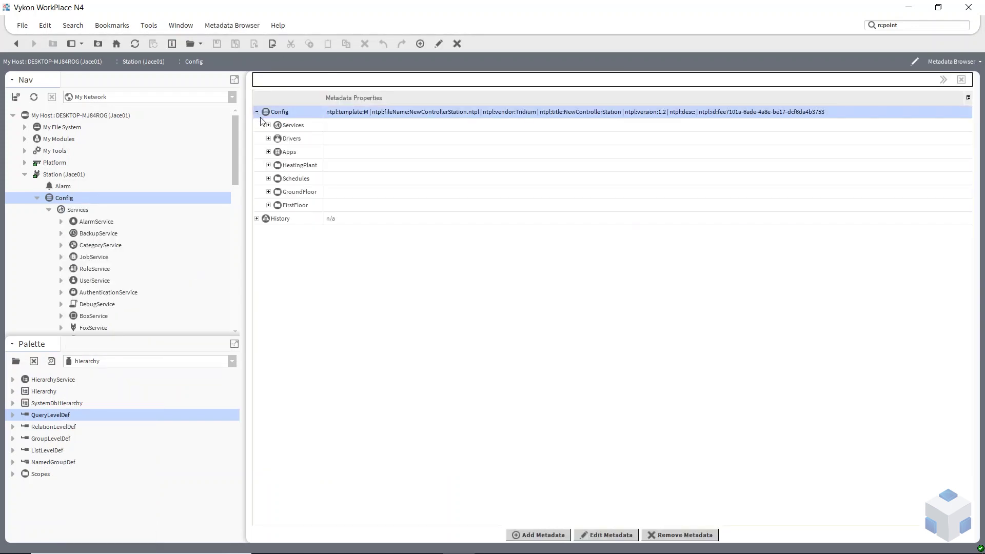
{"action": "left_click", "coordinate": [268, 192]}
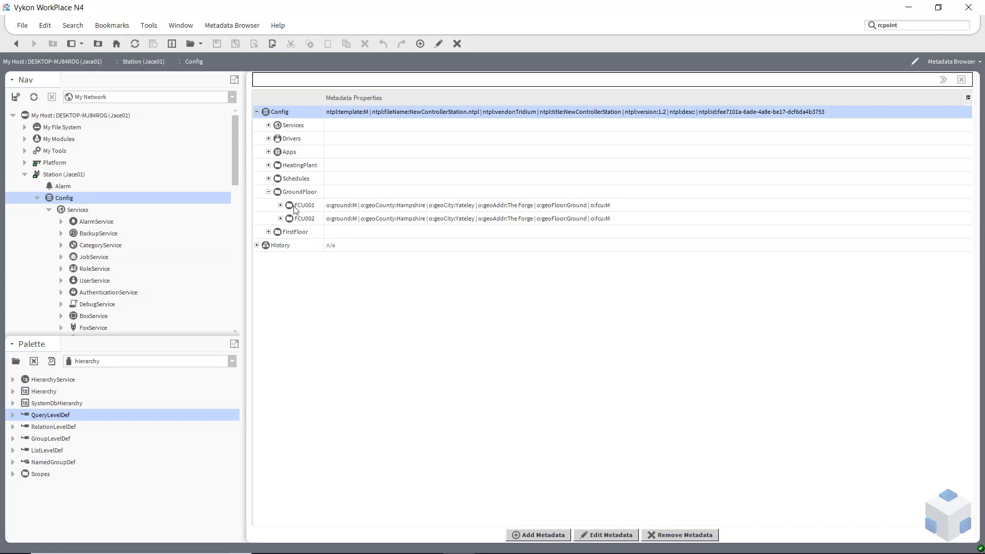
{"action": "left_click", "coordinate": [268, 231]}
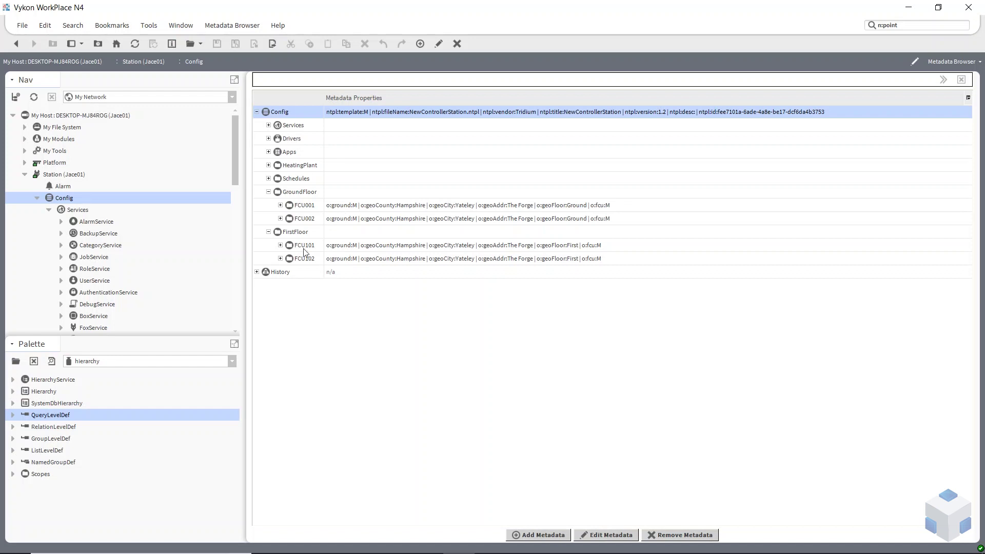
{"action": "left_click", "coordinate": [269, 192]}
{"action": "left_click", "coordinate": [268, 205]}
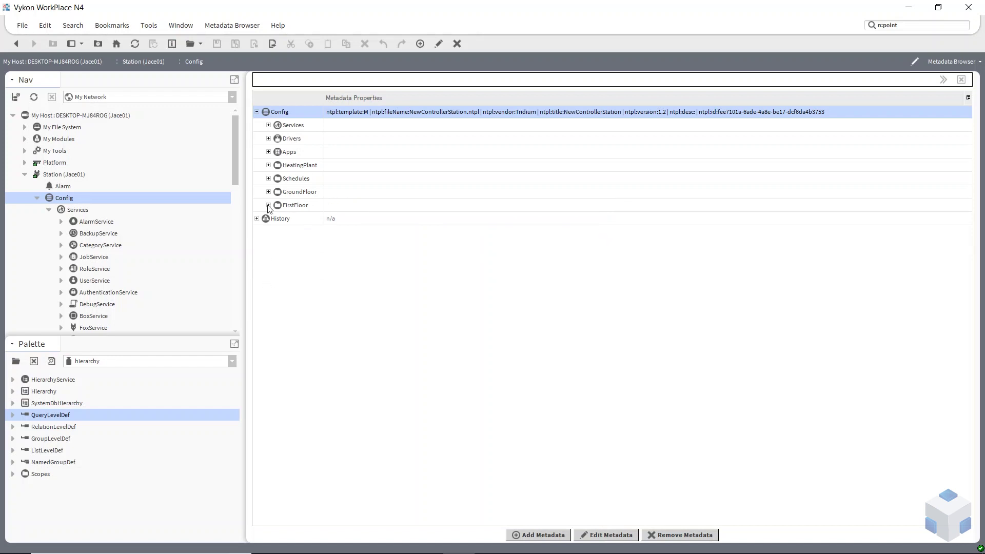
{"action": "left_click", "coordinate": [257, 112]}
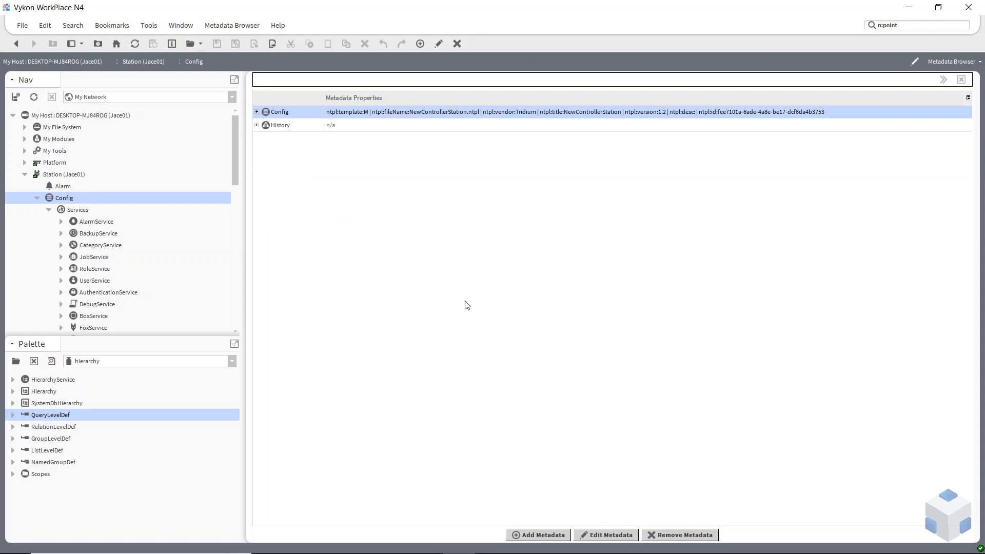
- Collapse the Services, GroundFloor, FirstFloor and Hierarchy branches of the station tree
{"action": "left_click", "coordinate": [49, 209]}
{"action": "left_click", "coordinate": [48, 281]}
{"action": "scroll", "coordinate": [65, 284], "scroll_direction": "down", "scroll_amount": 3}
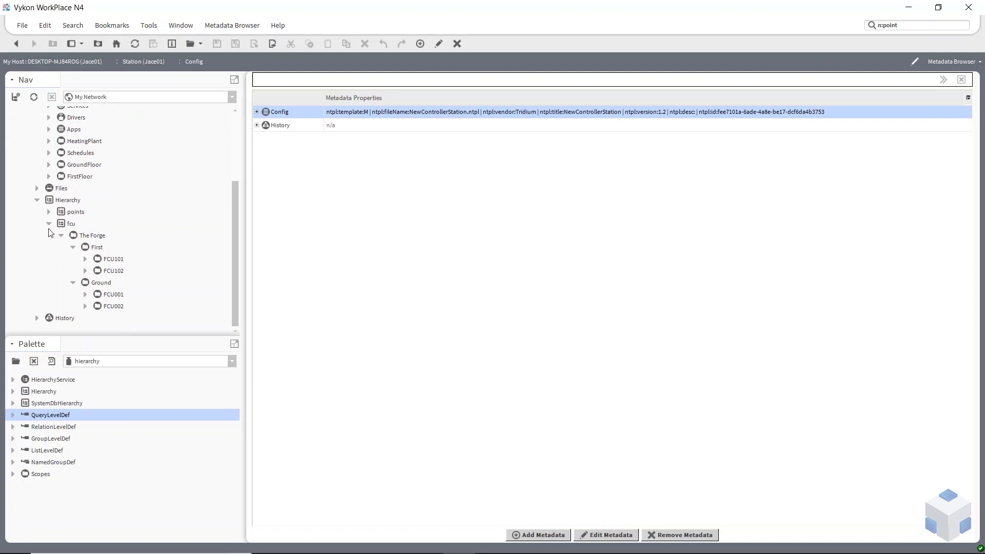
{"action": "left_click", "coordinate": [49, 224]}
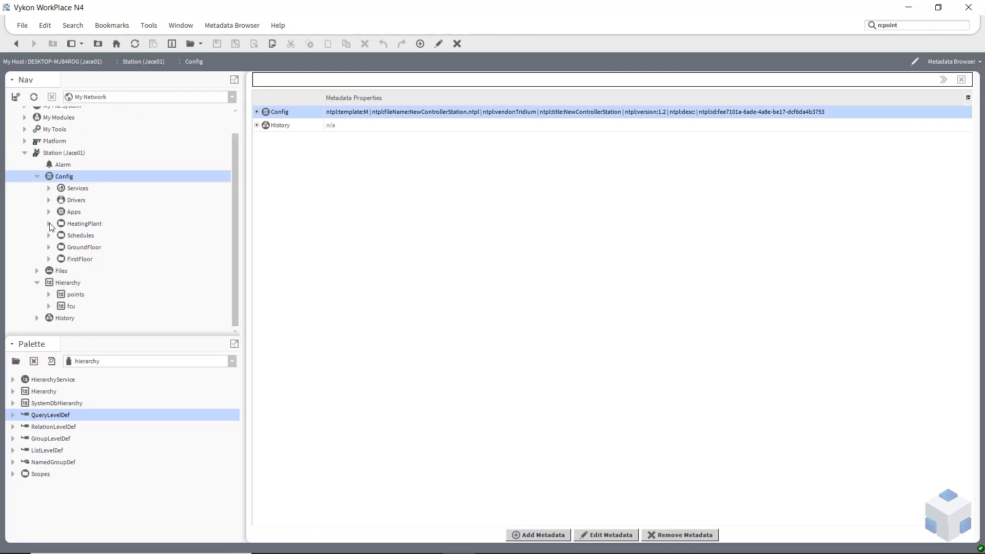
{"action": "left_click", "coordinate": [38, 283]}
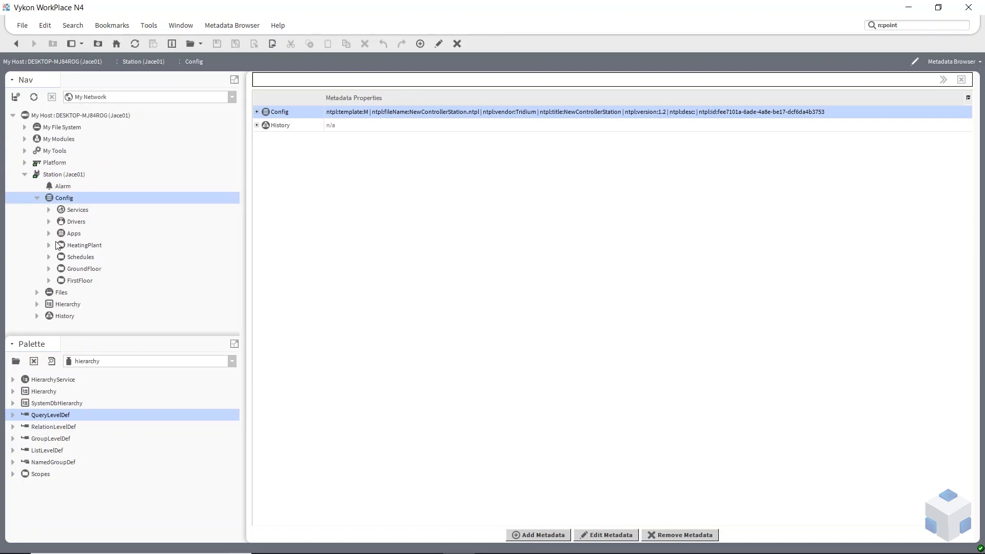
- Add another Hierarchy component to the station's HierarchyService, keeping the name Hierarchy
{"action": "left_click", "coordinate": [49, 210]}
{"action": "scroll", "coordinate": [64, 226], "scroll_direction": "down", "scroll_amount": 4}
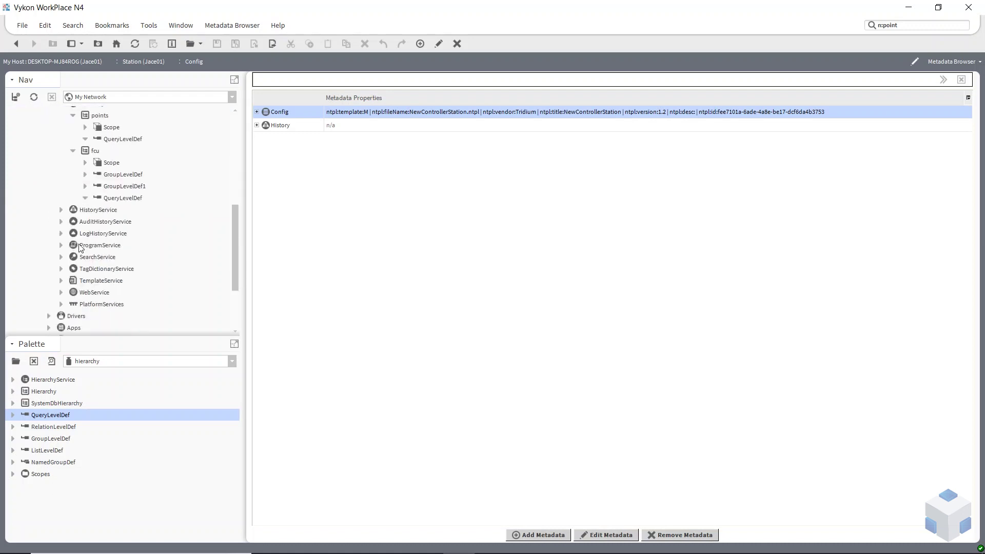
{"action": "scroll", "coordinate": [88, 193], "scroll_direction": "up", "scroll_amount": 2}
{"action": "left_click", "coordinate": [73, 185]}
{"action": "left_click", "coordinate": [73, 197]}
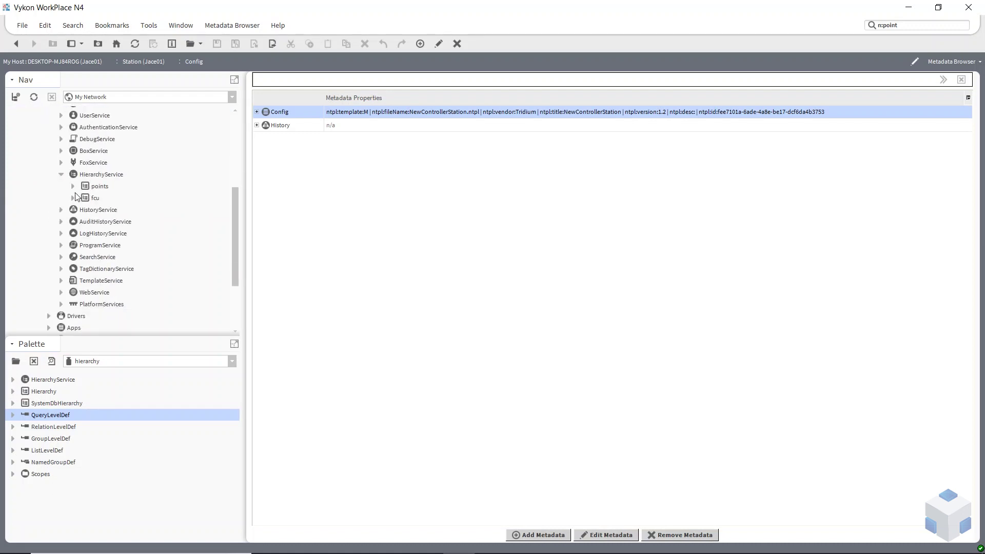
{"action": "left_click_drag", "start_coordinate": [45, 391], "coordinate": [97, 174]}
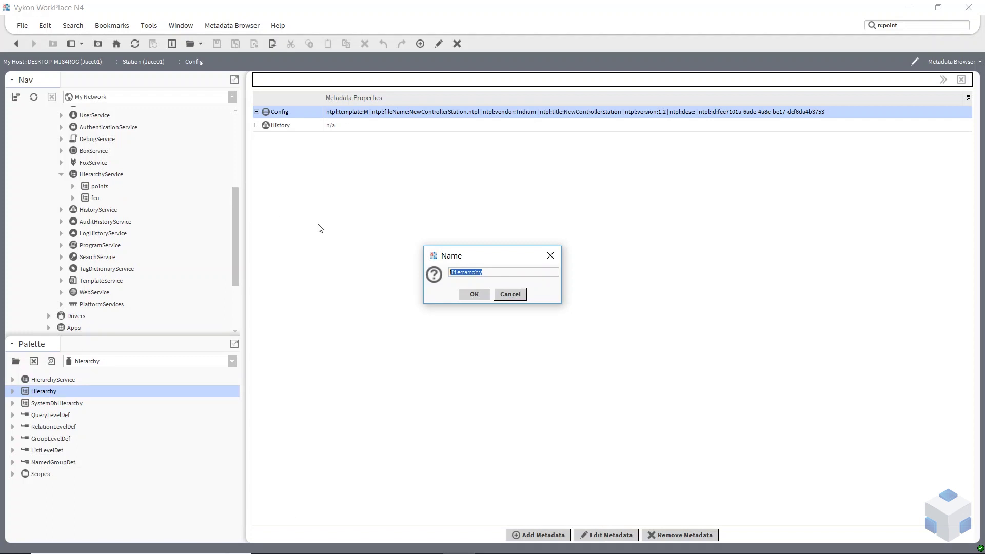
{"action": "left_click", "coordinate": [473, 295]}
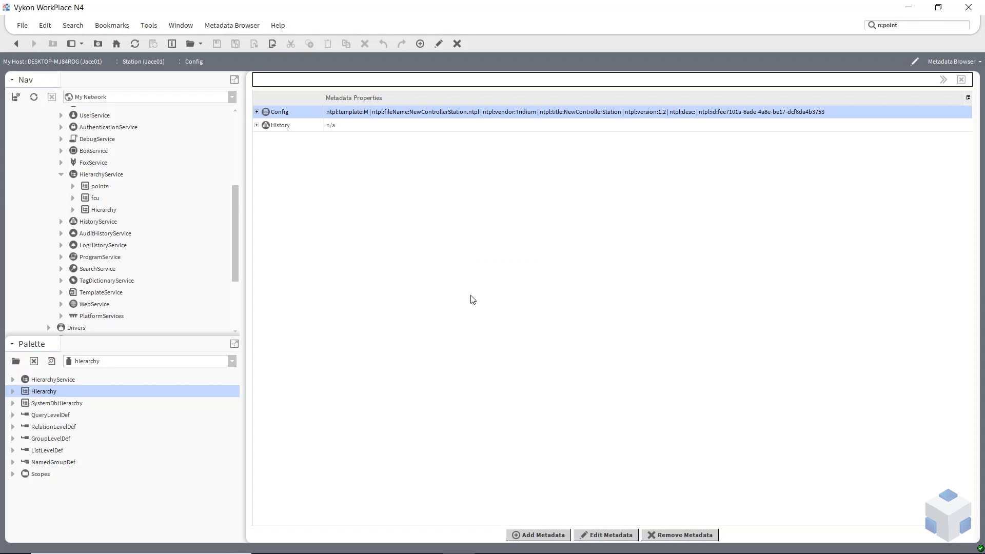
- Add a ListLevelDef to the new Hierarchy component, keeping the default name
{"action": "left_click", "coordinate": [73, 210]}
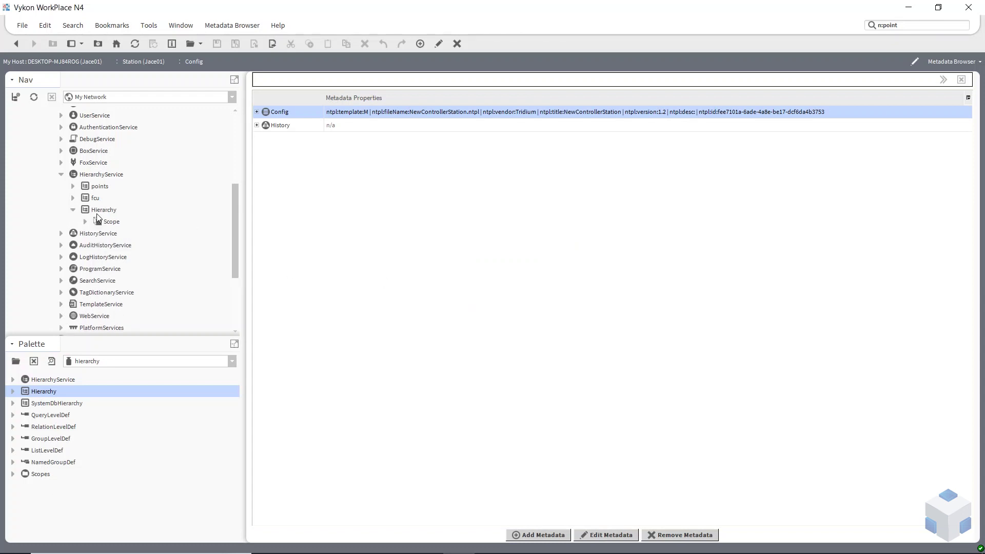
{"action": "left_click", "coordinate": [98, 213]}
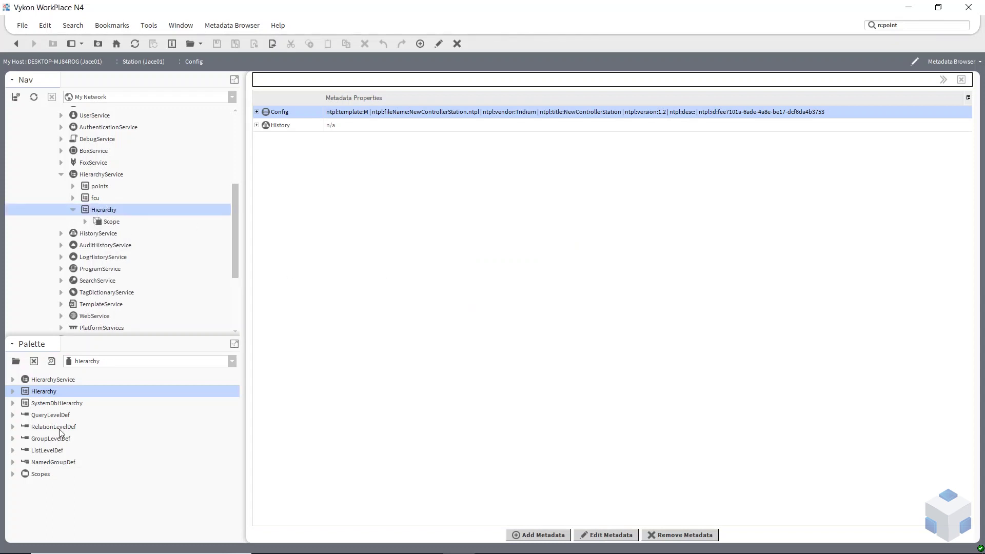
{"action": "left_click_drag", "start_coordinate": [51, 451], "coordinate": [94, 207]}
{"action": "left_click", "coordinate": [476, 295]}
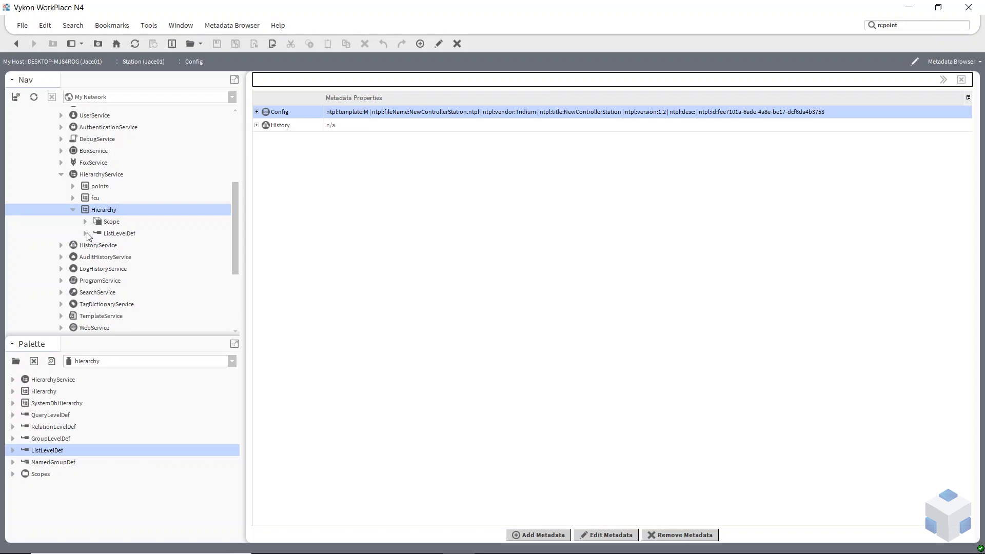
- Add a NamedGroupDef inside the ListLevelDef and rename it Alarms
{"action": "left_click_drag", "start_coordinate": [51, 462], "coordinate": [111, 230]}
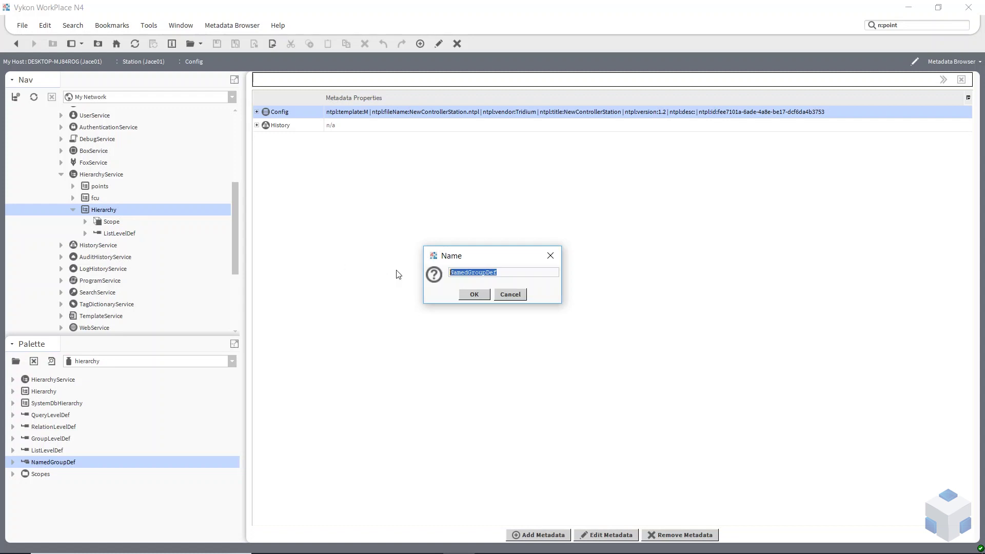
{"action": "left_click", "coordinate": [474, 294]}
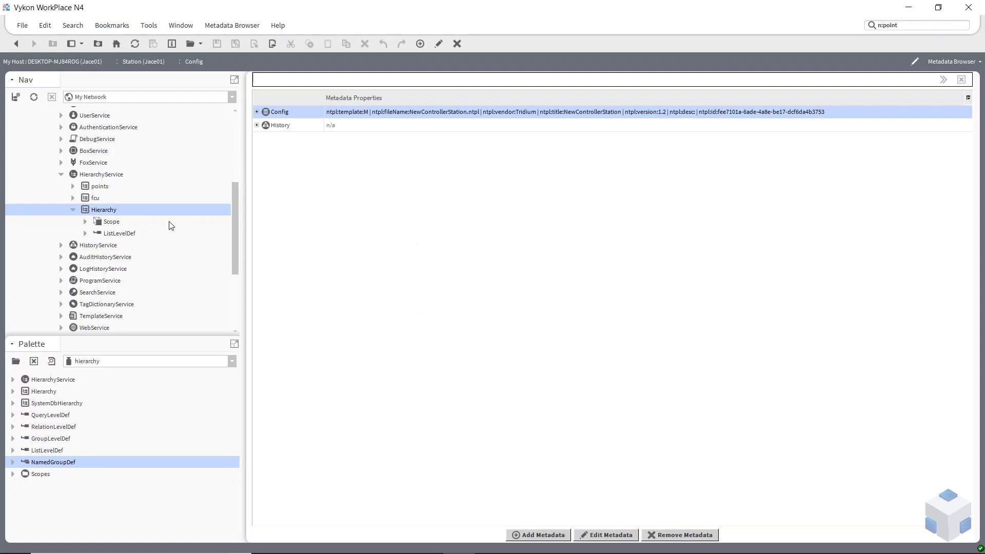
{"action": "right_click", "coordinate": [132, 246]}
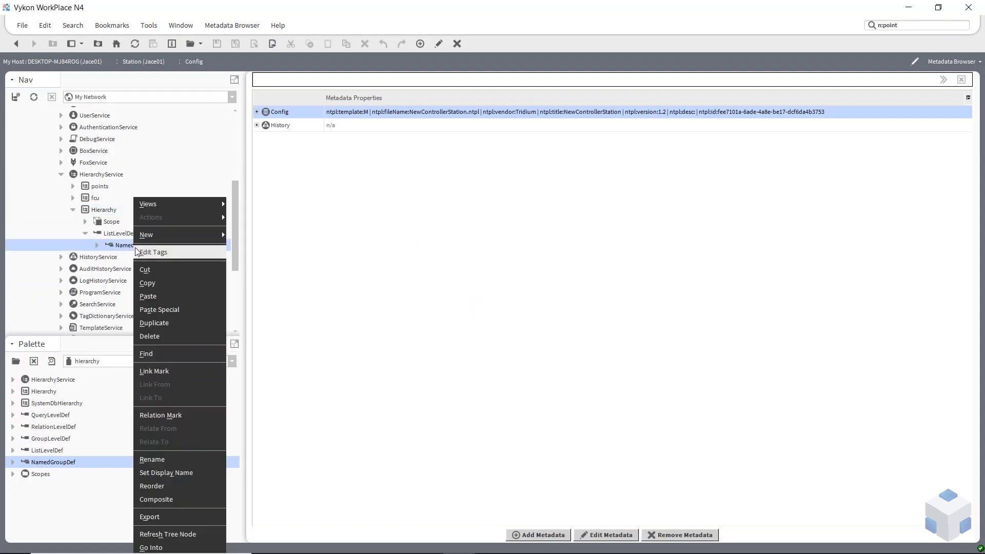
{"action": "left_click", "coordinate": [162, 456]}
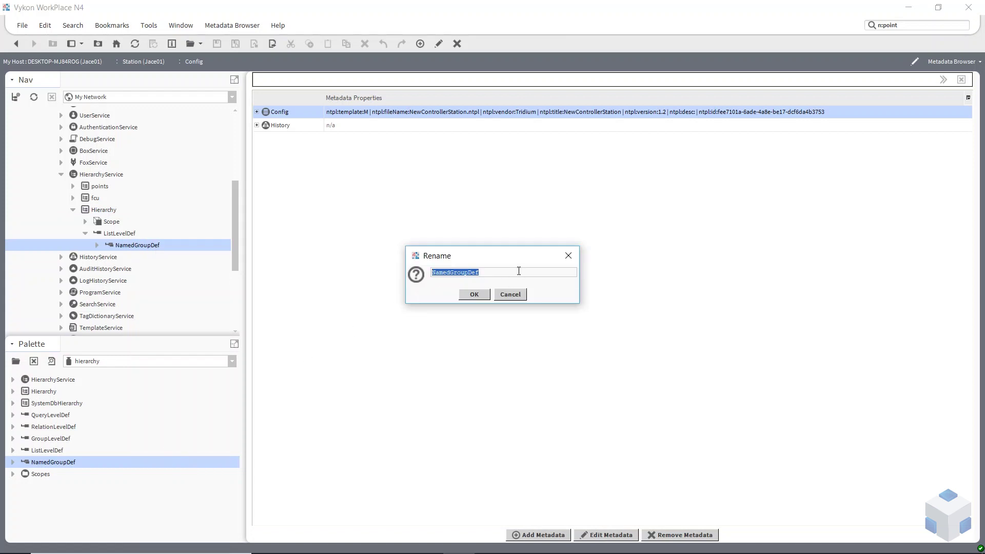
{"action": "type", "text": "Alarms"}
{"action": "left_click", "coordinate": [472, 294]}
- Open the Alarms group definition and copy the n:type value from the implied tags of the AlarmService's ConsoleRecipient
{"action": "double_click", "coordinate": [125, 246]}
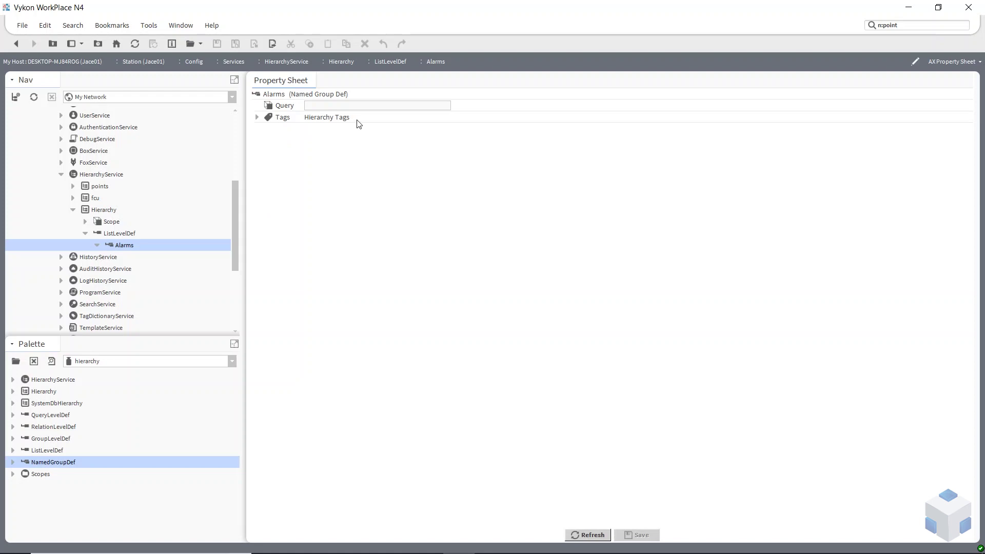
{"action": "scroll", "coordinate": [42, 281], "scroll_direction": "up", "scroll_amount": 5}
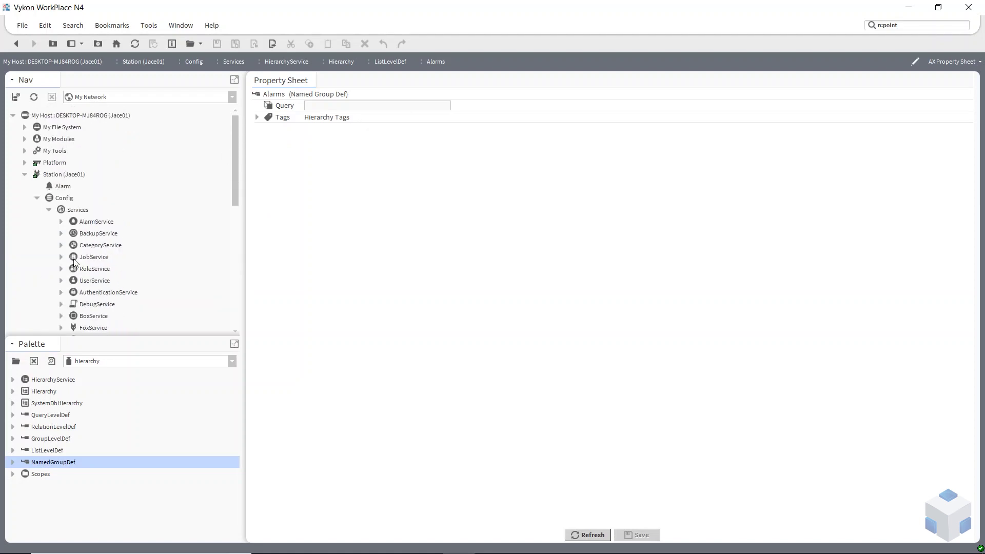
{"action": "left_click", "coordinate": [61, 222]}
{"action": "left_click", "coordinate": [100, 271]}
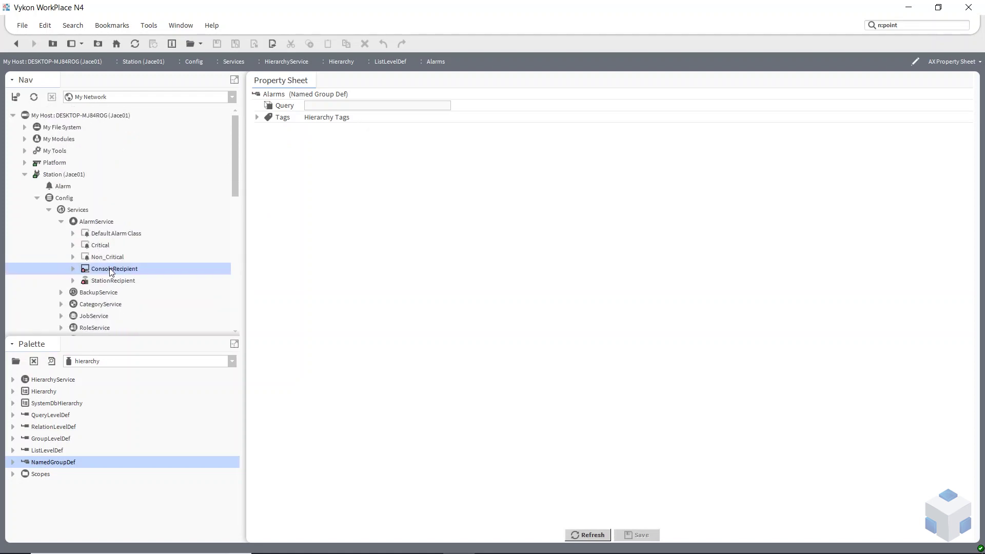
{"action": "right_click", "coordinate": [109, 270]}
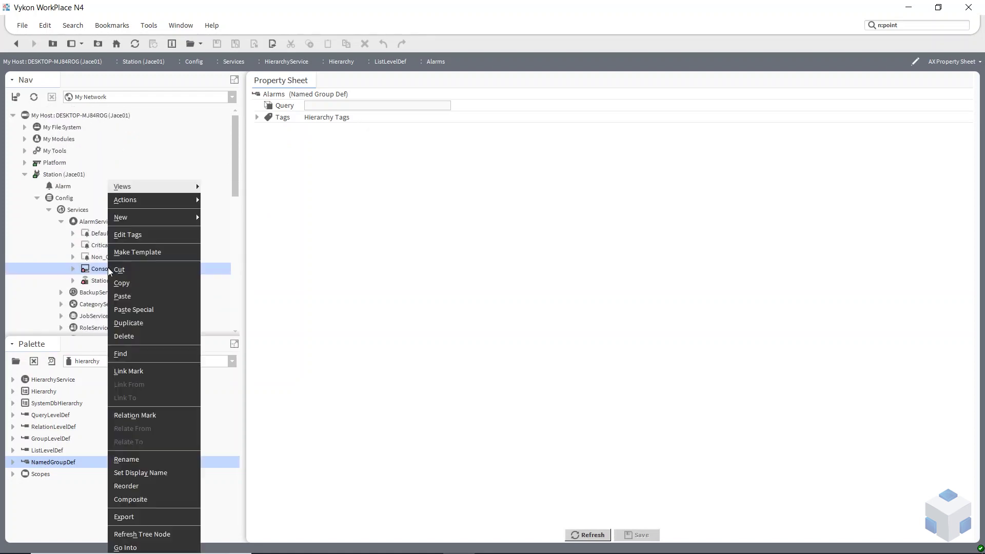
{"action": "left_click", "coordinate": [136, 234]}
{"action": "left_click", "coordinate": [377, 291]}
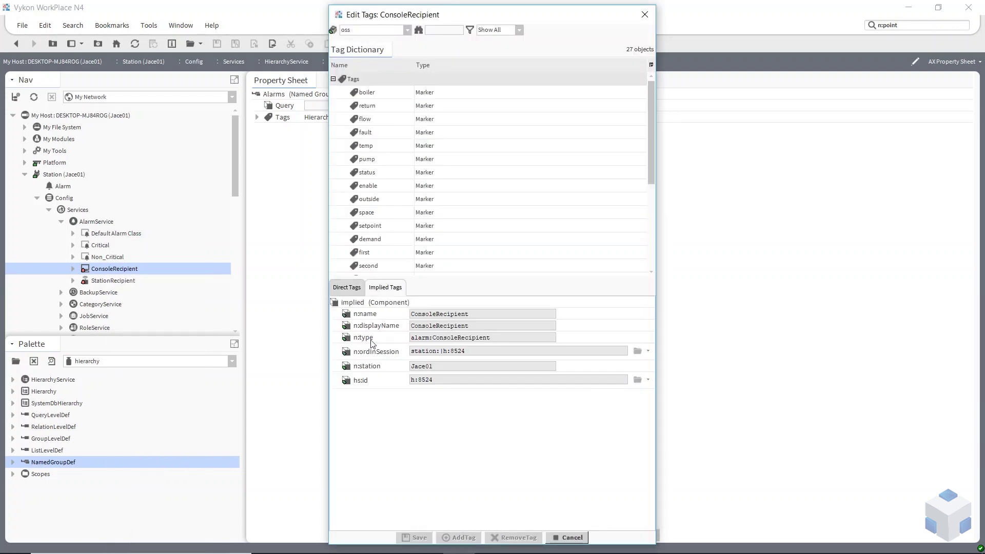
{"action": "triple_click", "coordinate": [505, 339]}
{"action": "key", "text": "ctrl+c"}
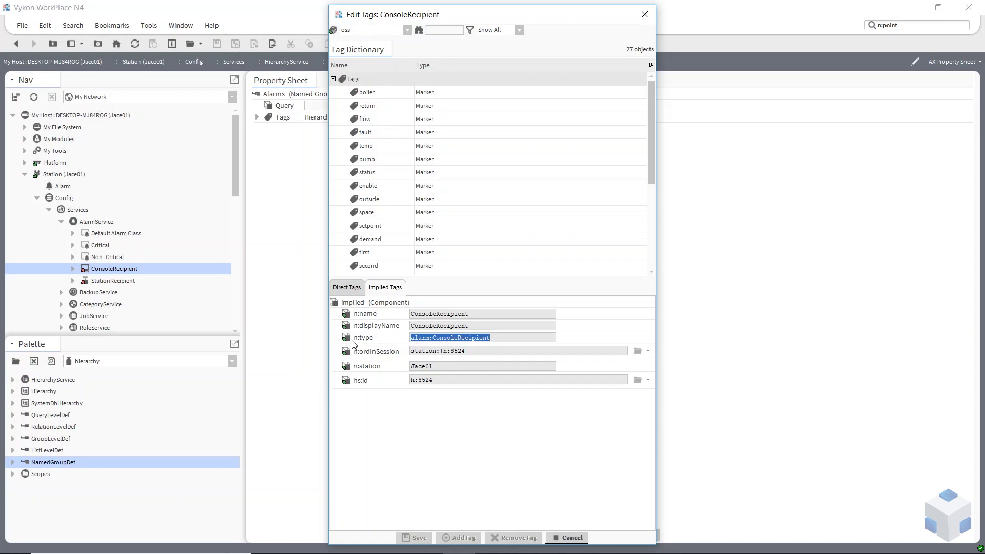
{"action": "left_click", "coordinate": [567, 537]}
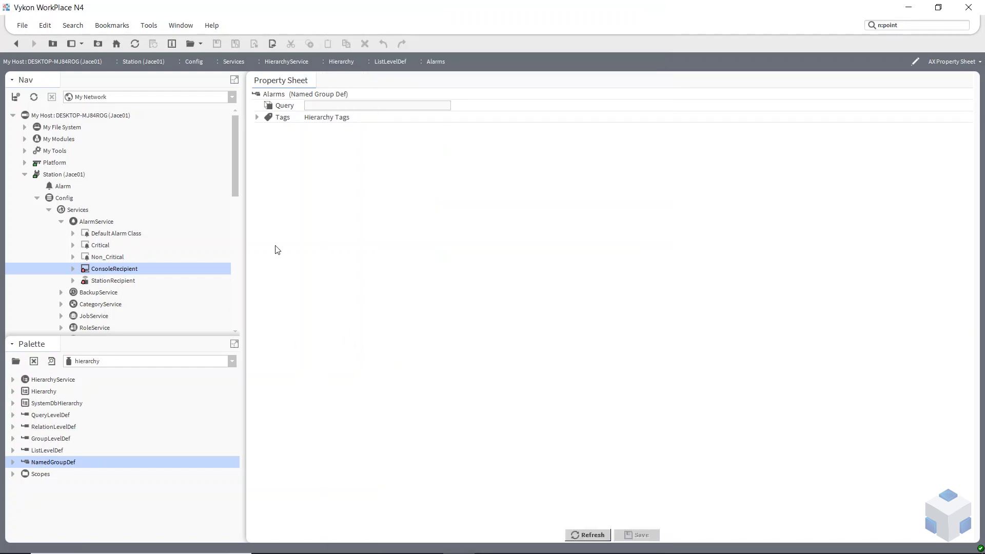
- Set the Alarms query to n:type = "alarm:ConsoleRecipient", save it, and collapse the AlarmService branch
{"action": "left_click", "coordinate": [325, 106]}
{"action": "type", "text": "n:type = \""}
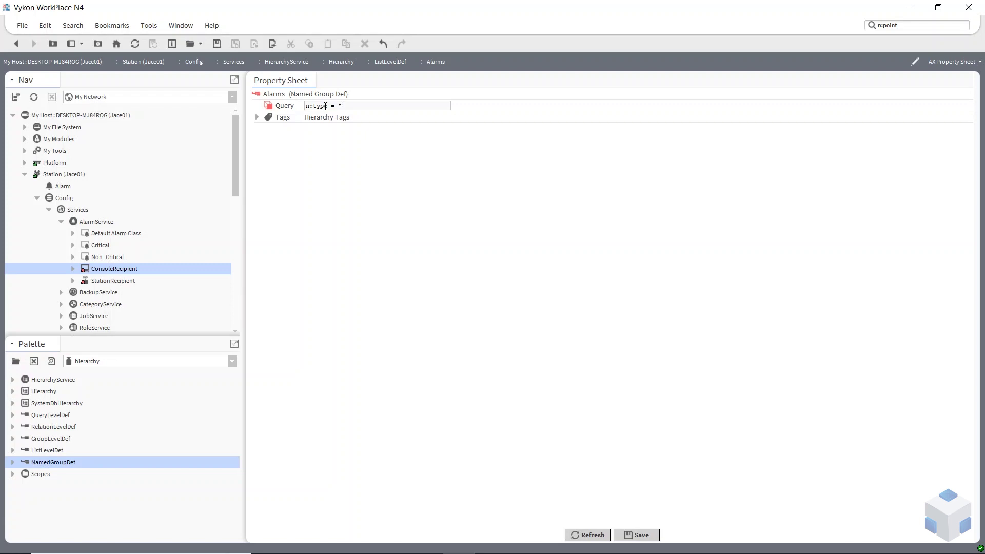
{"action": "key", "text": "ctrl+v"}
{"action": "left_click", "coordinate": [639, 535]}
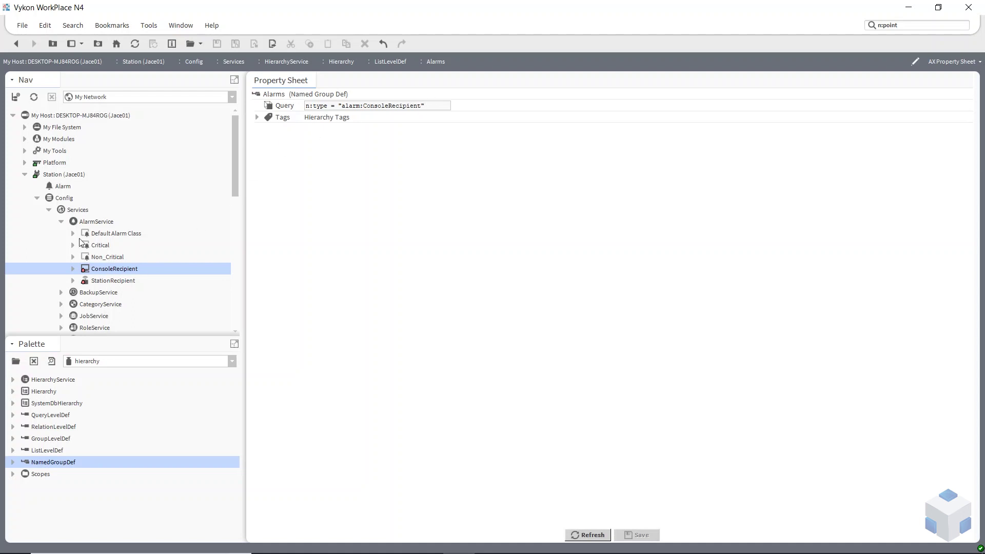
{"action": "left_click", "coordinate": [61, 221]}
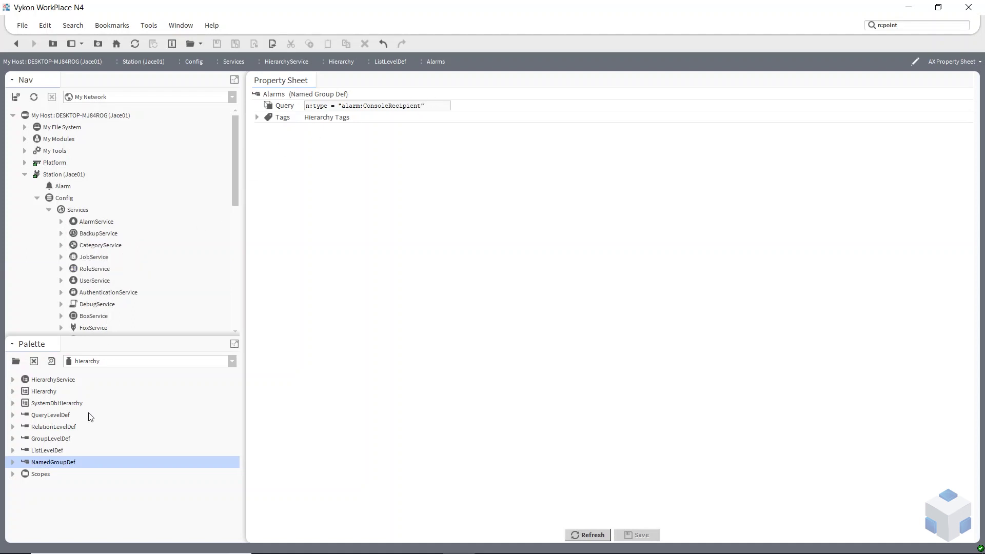
- Enlarge the station tree area and duplicate the Alarms group definition as Schedules
{"action": "left_click_drag", "start_coordinate": [112, 339], "coordinate": [120, 363]}
{"action": "scroll", "coordinate": [125, 313], "scroll_direction": "down", "scroll_amount": 6}
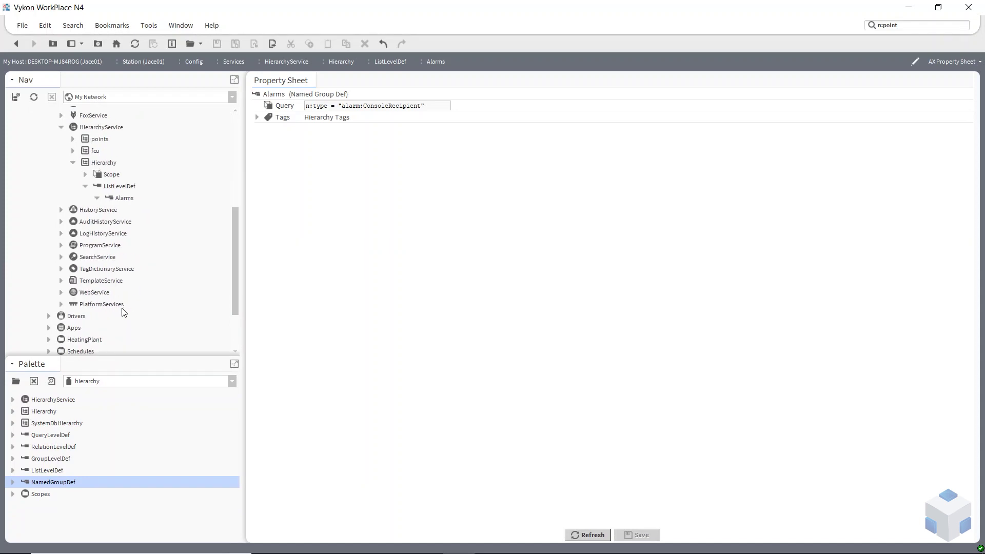
{"action": "right_click", "coordinate": [130, 199]}
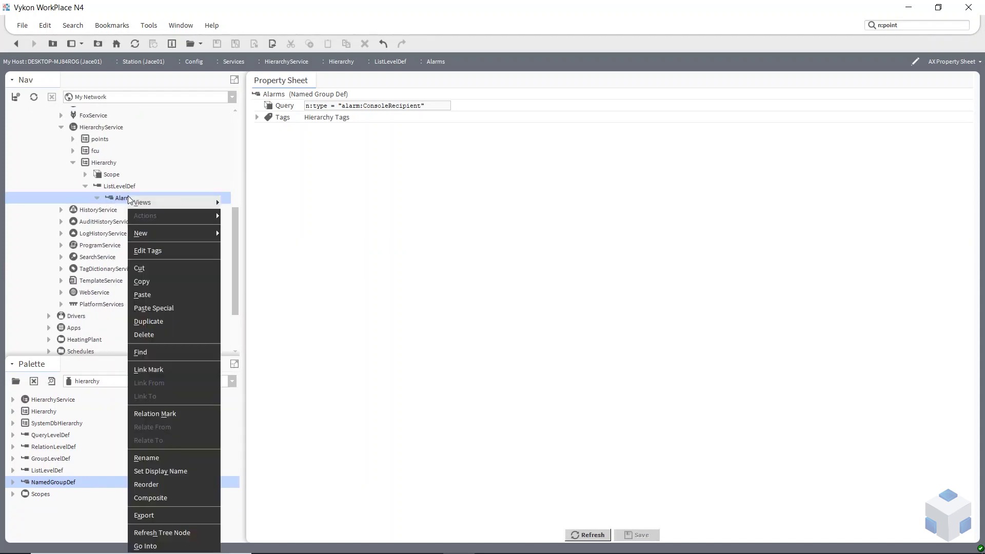
{"action": "left_click", "coordinate": [162, 318]}
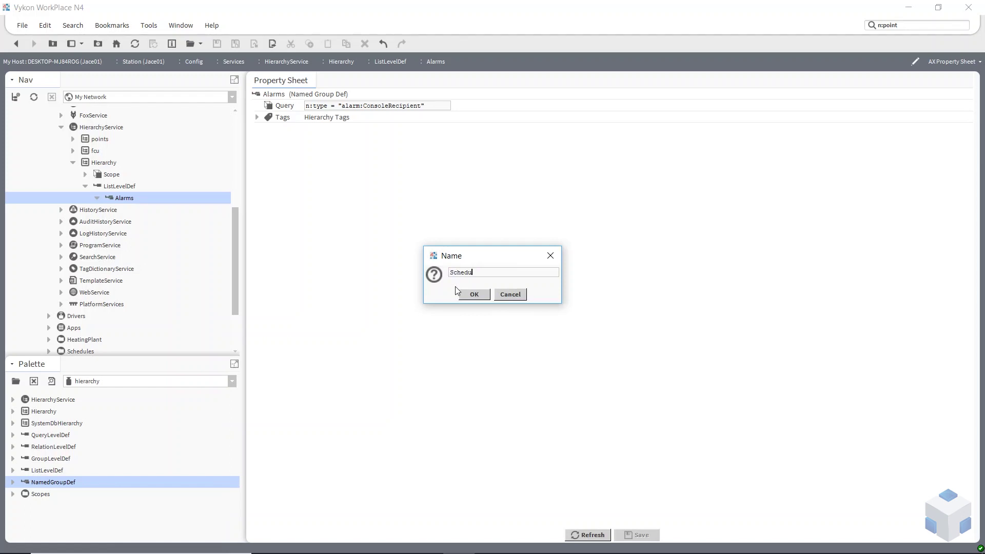
{"action": "type", "text": "Schedules"}
{"action": "left_click", "coordinate": [470, 294]}
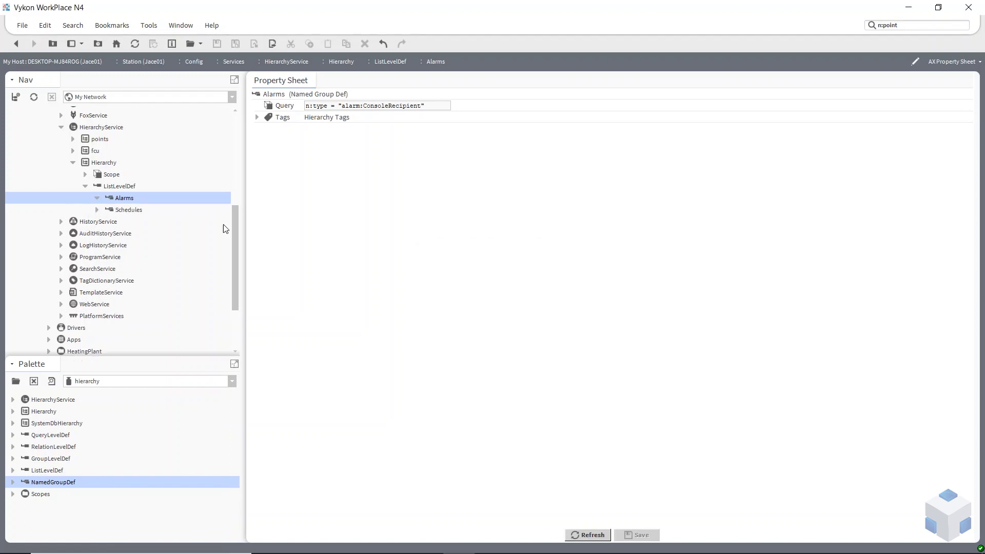
- Replace the query of the Schedules group definition with o:schedule and save it
{"action": "double_click", "coordinate": [111, 209]}
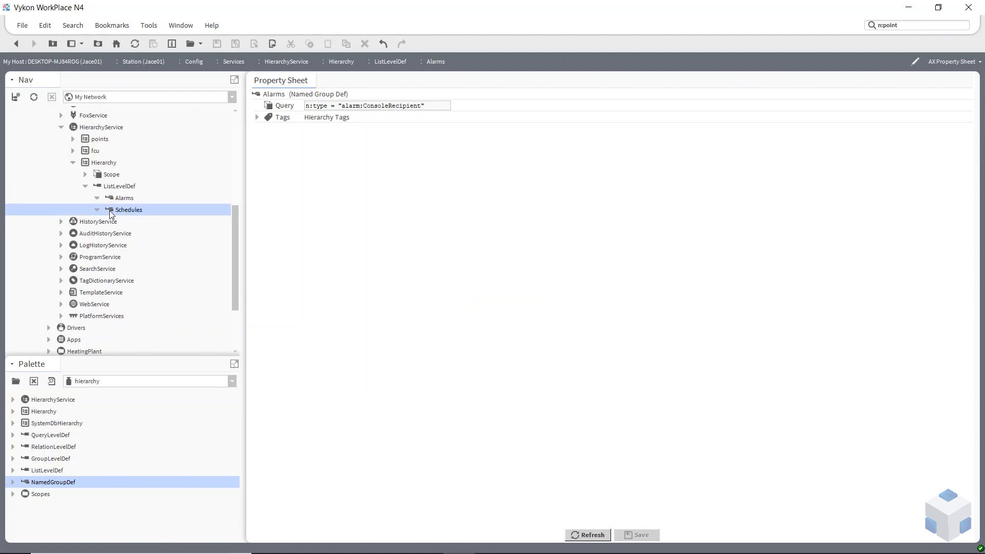
{"action": "left_click_drag", "start_coordinate": [427, 105], "coordinate": [167, 137]}
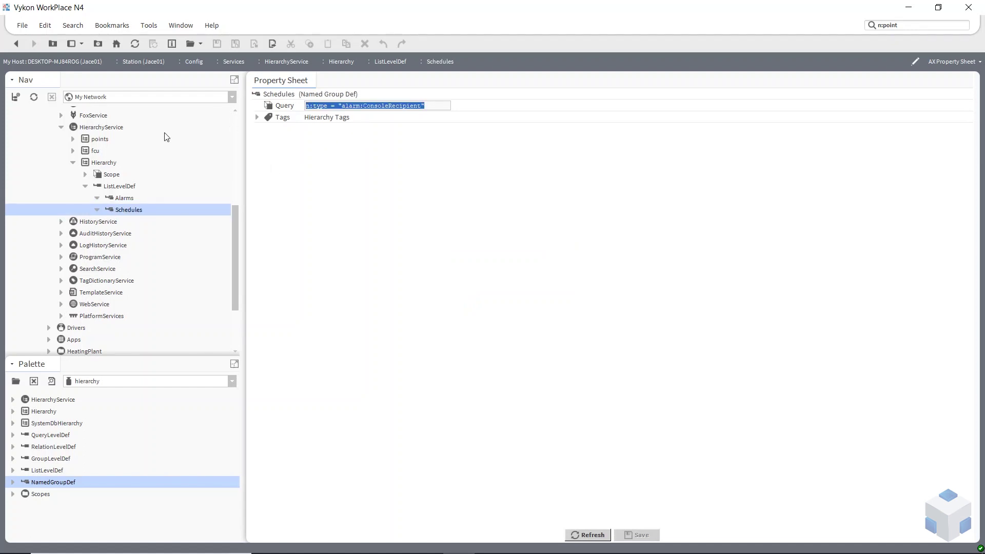
{"action": "type", "text": "o:schedule"}
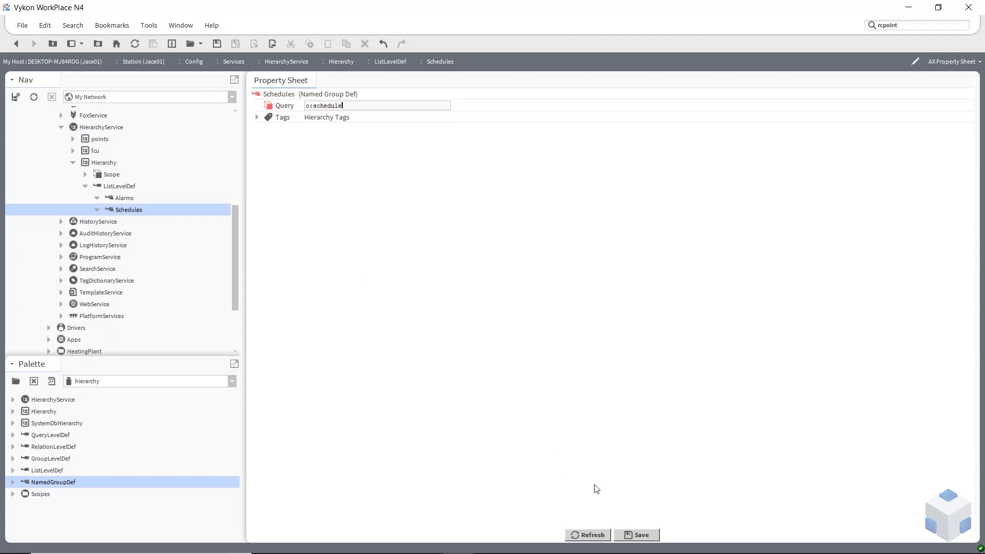
{"action": "left_click", "coordinate": [644, 536]}
- Duplicate the Schedules group definition under the name Boiler Points
{"action": "right_click", "coordinate": [126, 209]}
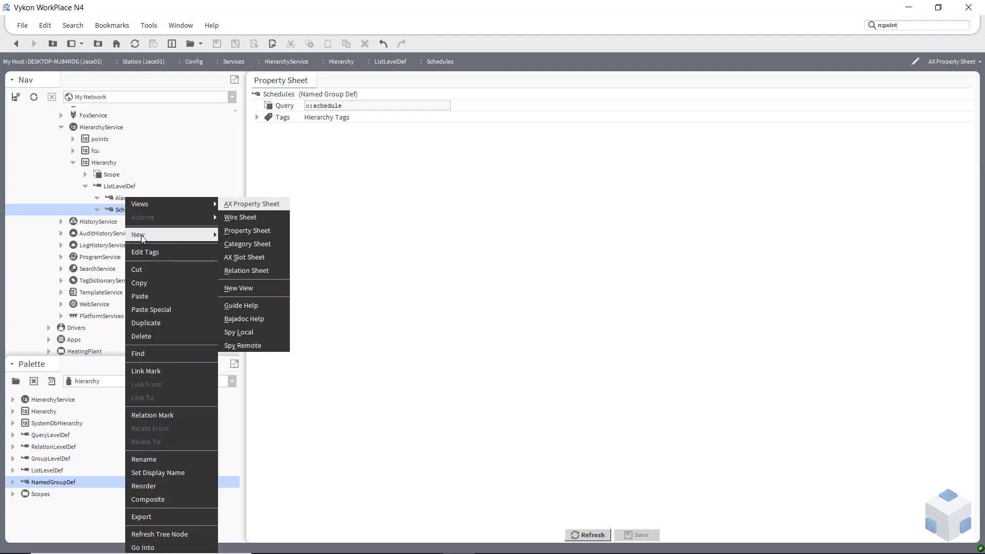
{"action": "left_click", "coordinate": [167, 324]}
{"action": "type", "text": "Bo"}
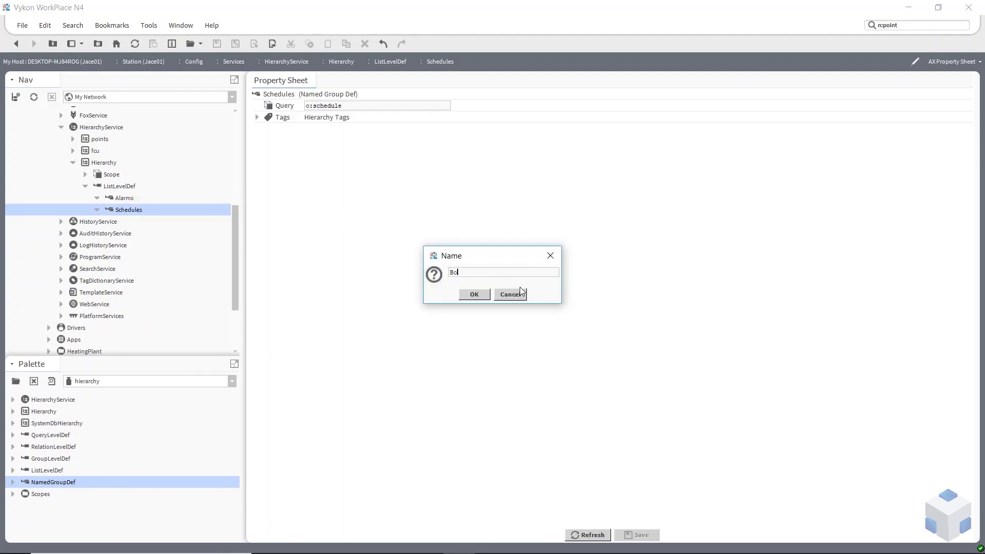
{"action": "type", "text": "iler Points"}
{"action": "left_click", "coordinate": [475, 296]}
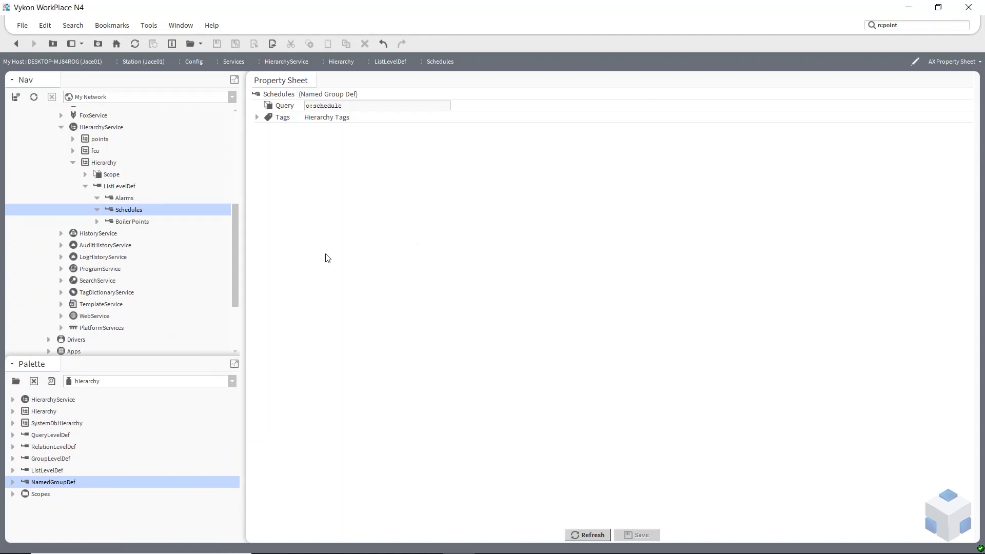
- Replace the query of the Boiler Points group definition with std:boiler and save it
{"action": "left_click", "coordinate": [119, 222]}
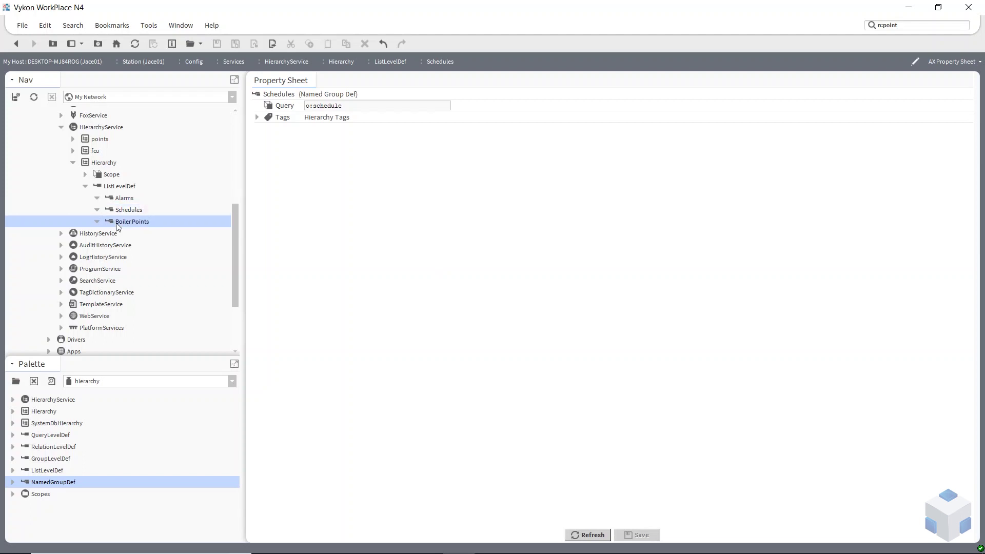
{"action": "triple_click", "coordinate": [355, 107]}
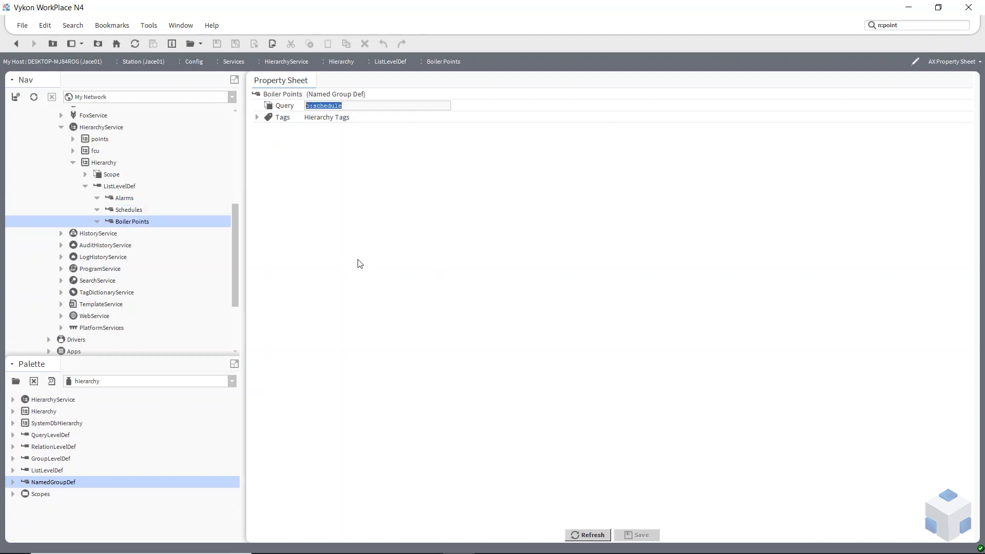
{"action": "type", "text": "s"}
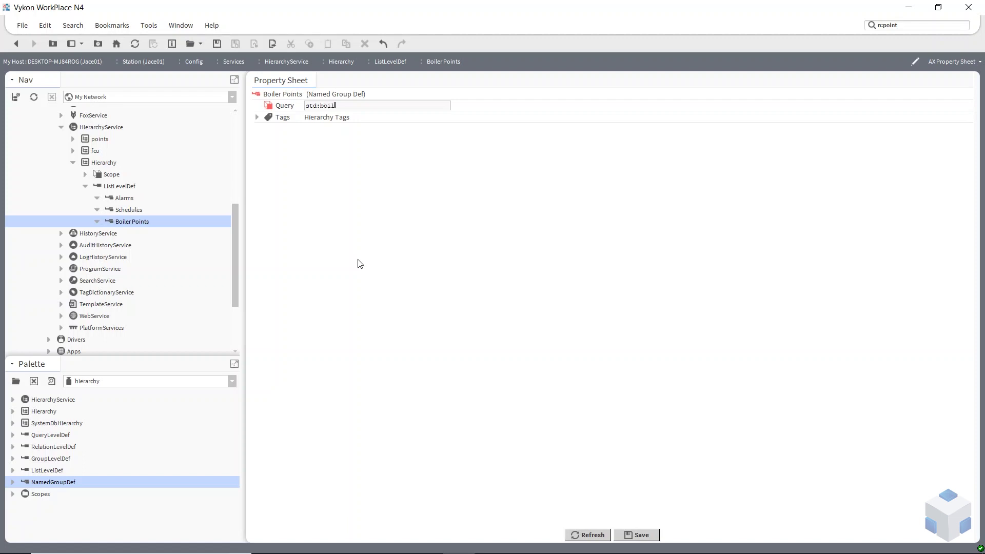
{"action": "left_click", "coordinate": [638, 534]}
- Add a QueryLevelDef directly under the new Hierarchy, keeping the default name
{"action": "left_click", "coordinate": [47, 437]}
{"action": "left_click_drag", "start_coordinate": [47, 440], "coordinate": [99, 166]}
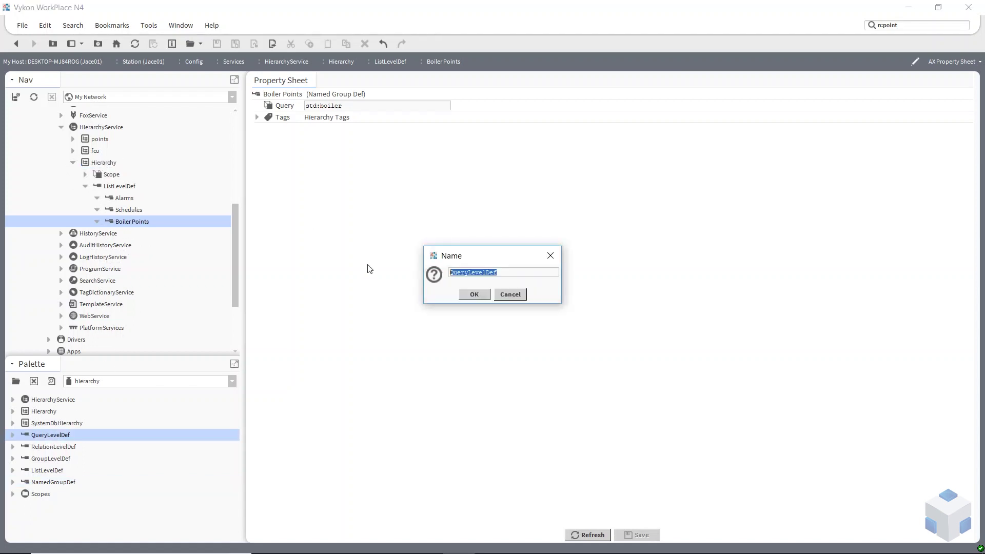
{"action": "left_click", "coordinate": [468, 294]}
- Copy the Alarms query into the QueryLevelDef's query and append an or, giving n:type = "alarm:ConsoleRecipient" or
{"action": "double_click", "coordinate": [123, 234]}
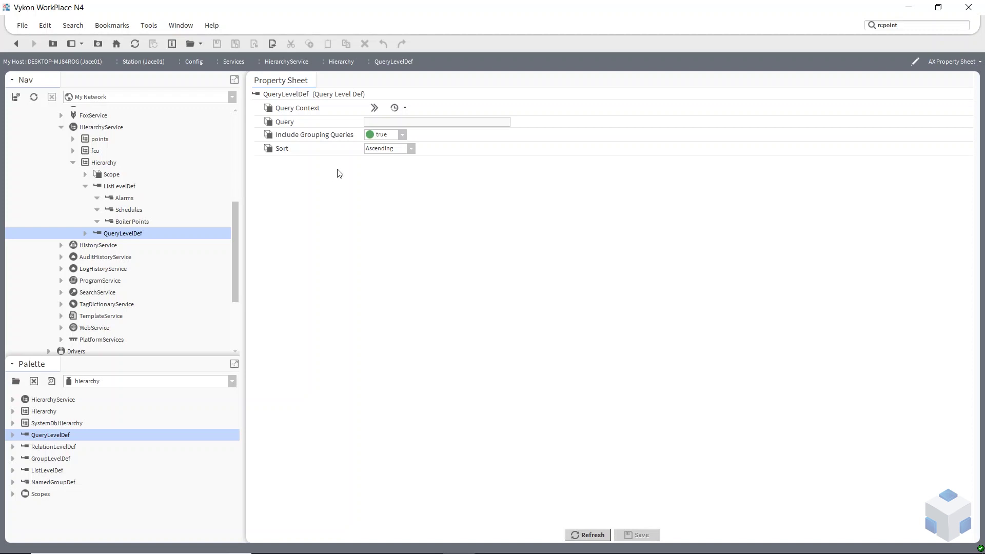
{"action": "left_click", "coordinate": [124, 200]}
{"action": "left_click_drag", "start_coordinate": [417, 110], "coordinate": [156, 137]}
{"action": "key", "text": "ctrl+c"}
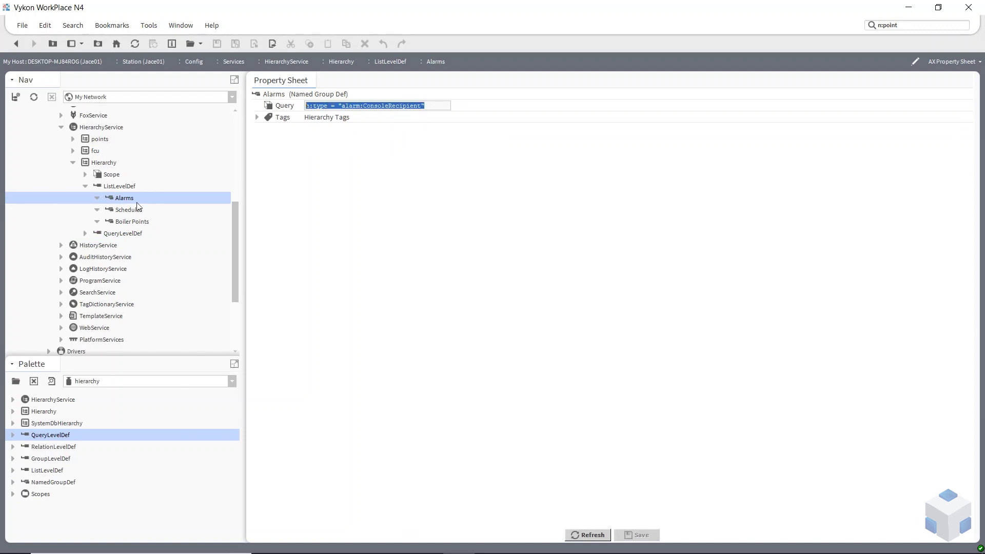
{"action": "left_click", "coordinate": [123, 233]}
{"action": "left_click", "coordinate": [379, 121]}
{"action": "key", "text": "ctrl+v"}
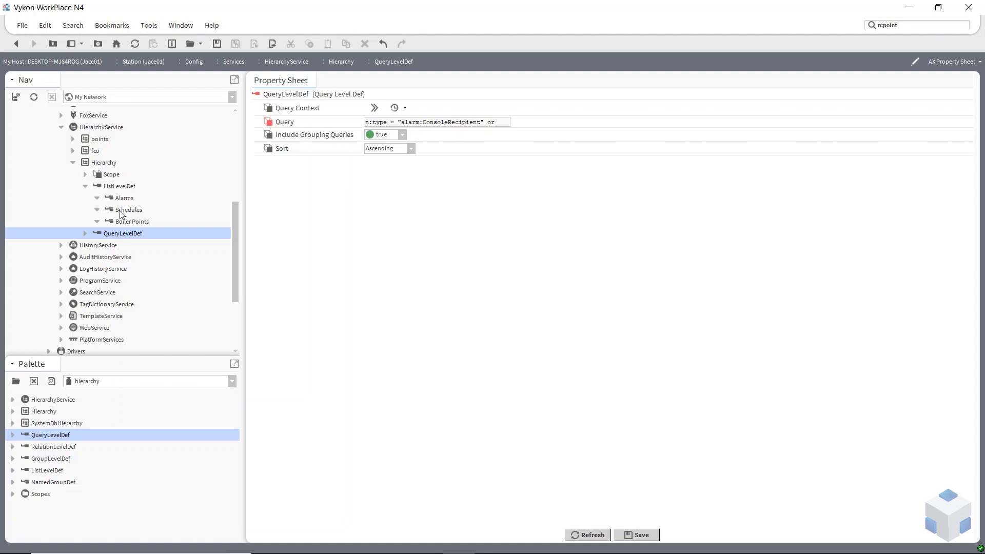
- Extend the QueryLevelDef's query with the Schedules query o:schedule, followed by or std:boiler, and save it
{"action": "left_click", "coordinate": [123, 210]}
{"action": "left_click", "coordinate": [456, 294]}
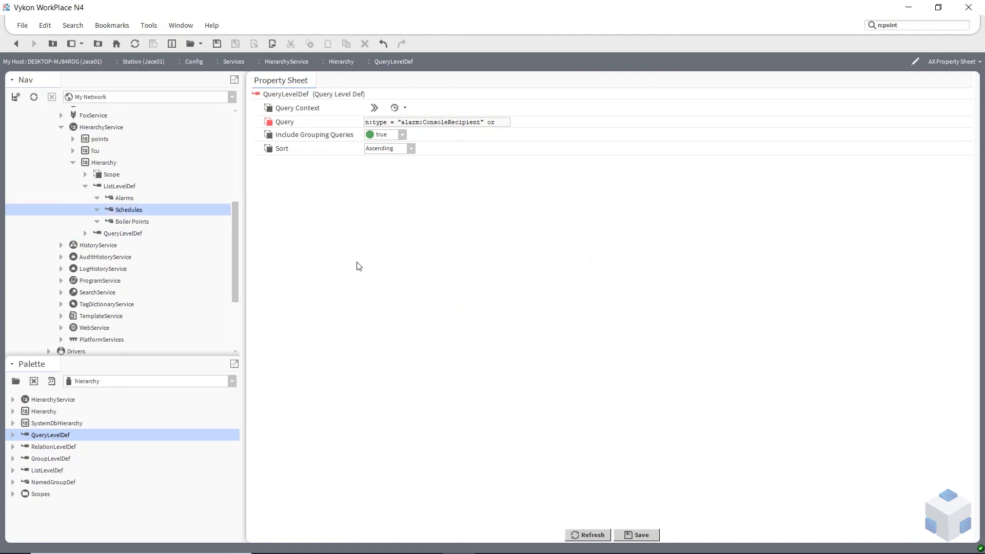
{"action": "left_click_drag", "start_coordinate": [366, 106], "coordinate": [232, 116]}
{"action": "key", "text": "ctrl+c"}
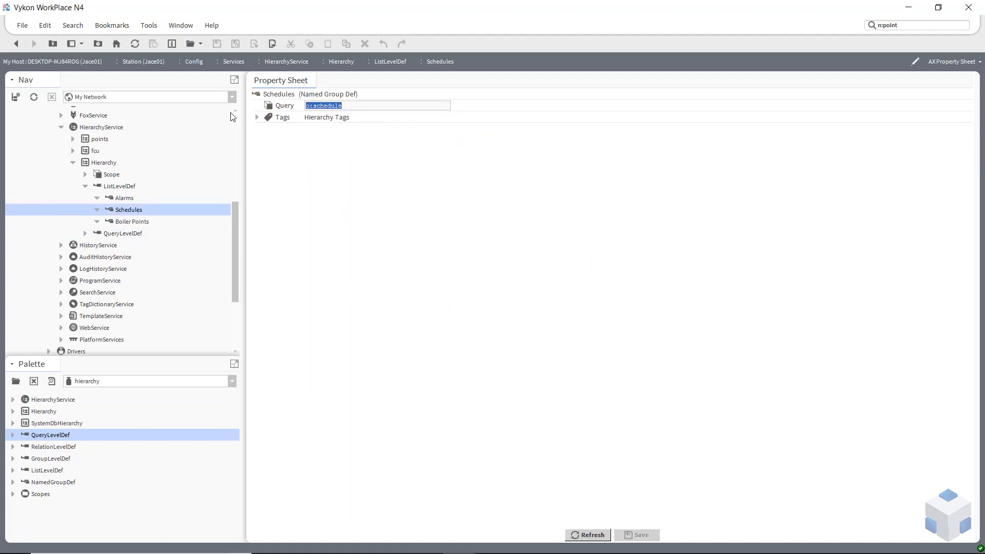
{"action": "left_click", "coordinate": [118, 235]}
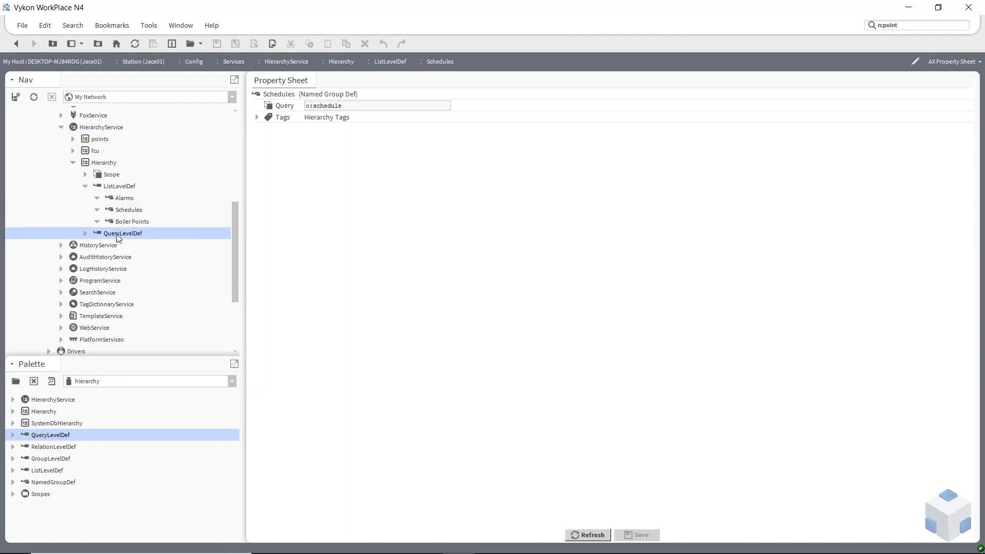
{"action": "double_click", "coordinate": [119, 235]}
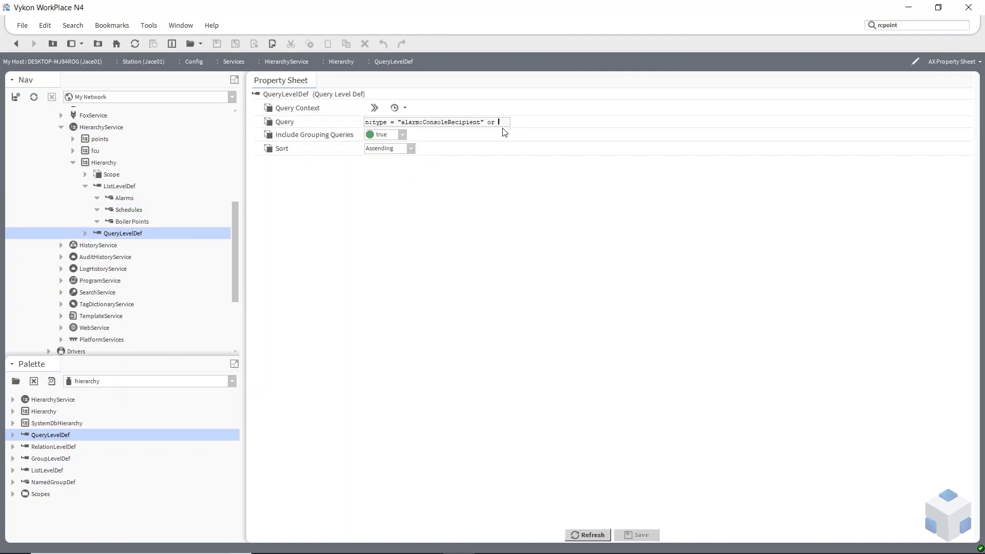
{"action": "key", "text": "ctrl+v"}
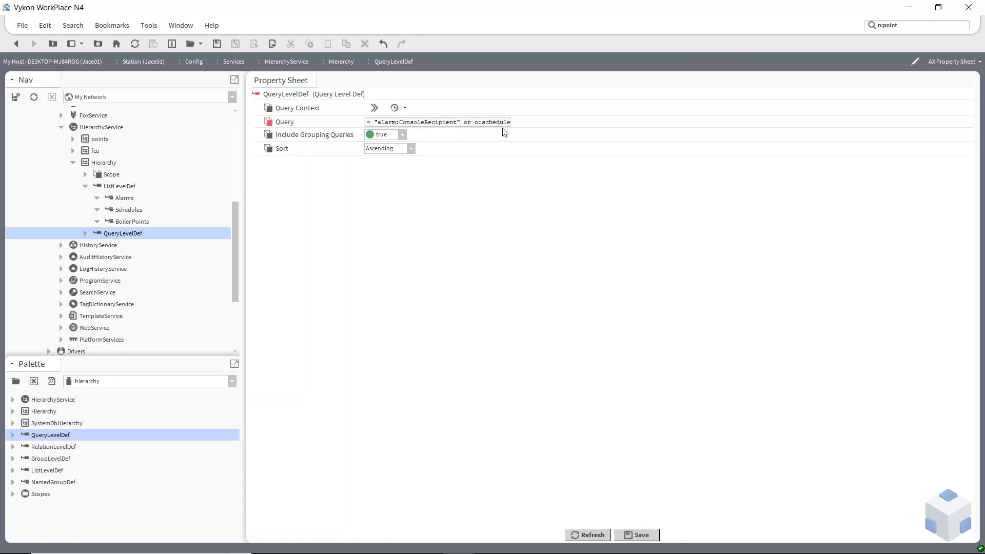
{"action": "type", "text": "or"}
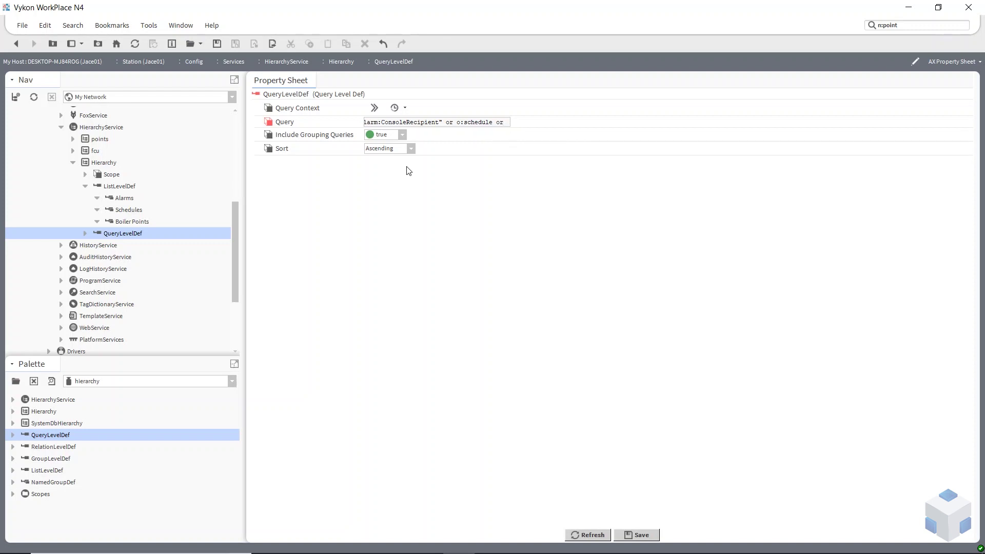
{"action": "type", "text": "STD:boiler"}
{"action": "left_click", "coordinate": [631, 535]}
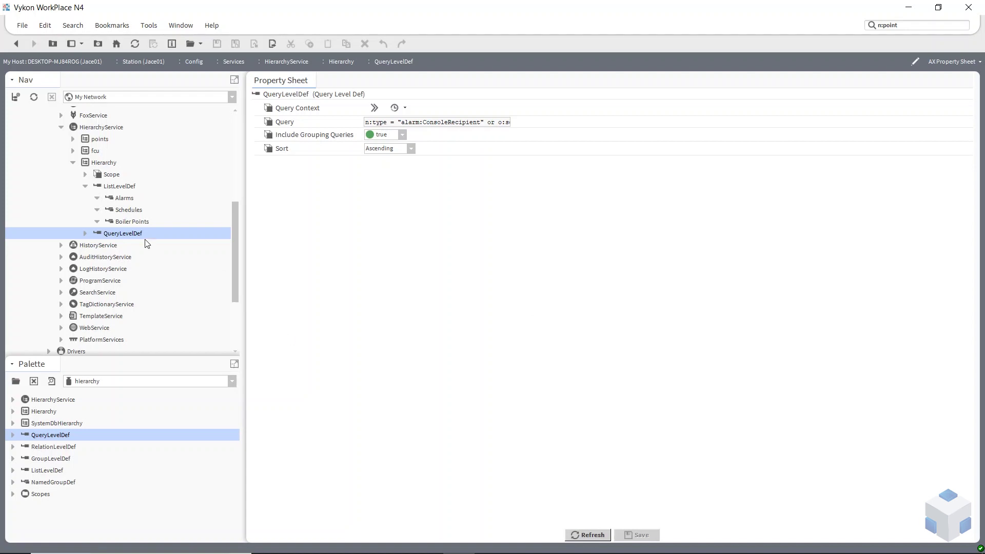
- Refresh the station's Hierarchy tree node and expand the new Hierarchy beneath it
{"action": "scroll", "coordinate": [123, 260], "scroll_direction": "down", "scroll_amount": 3}
{"action": "left_click", "coordinate": [38, 327]}
{"action": "right_click", "coordinate": [80, 305]}
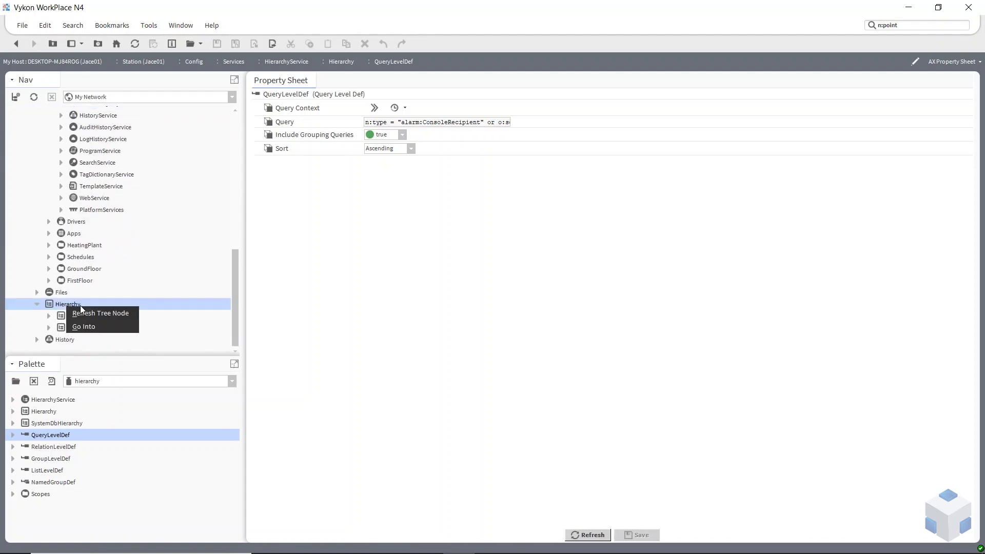
{"action": "left_click", "coordinate": [91, 314]}
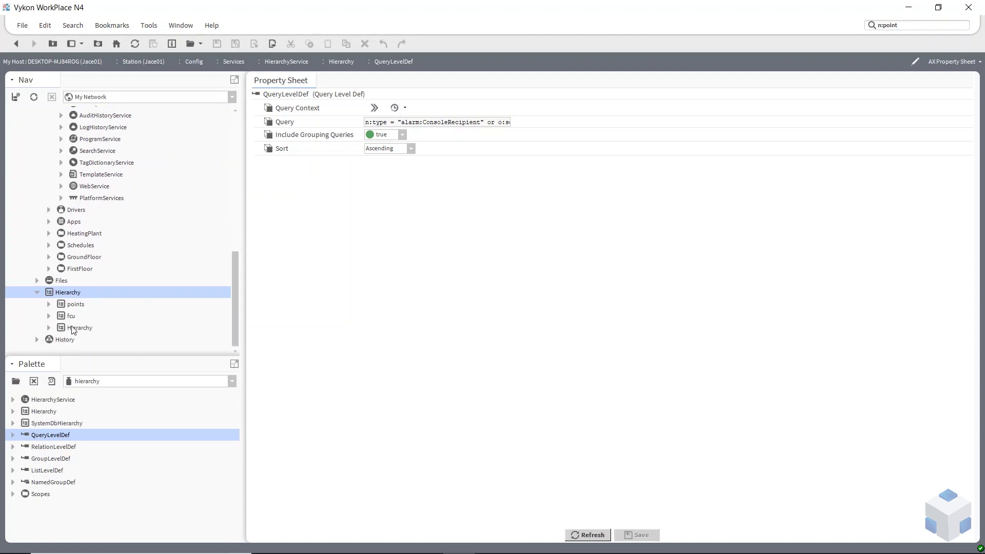
{"action": "left_click", "coordinate": [82, 328]}
{"action": "left_click", "coordinate": [510, 294]}
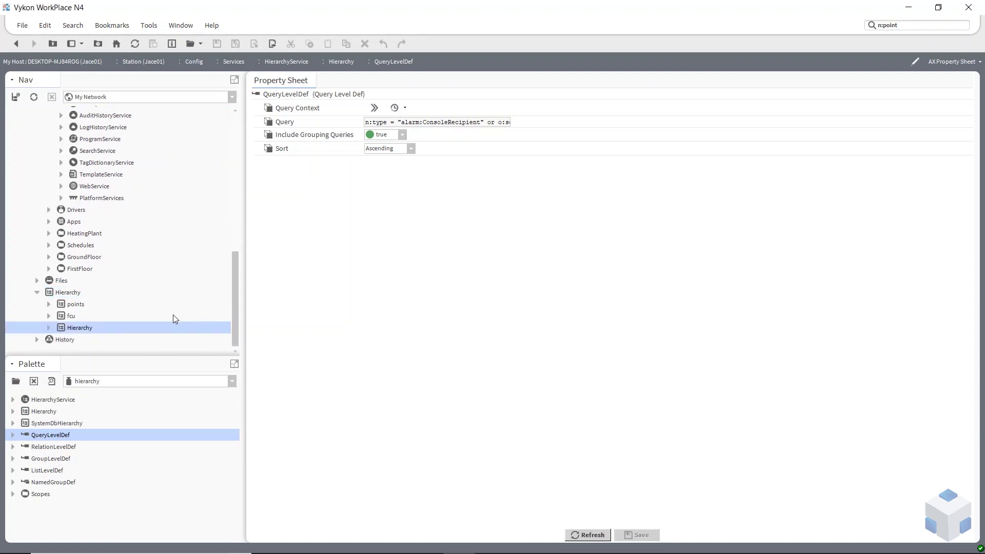
{"action": "left_click", "coordinate": [49, 327]}
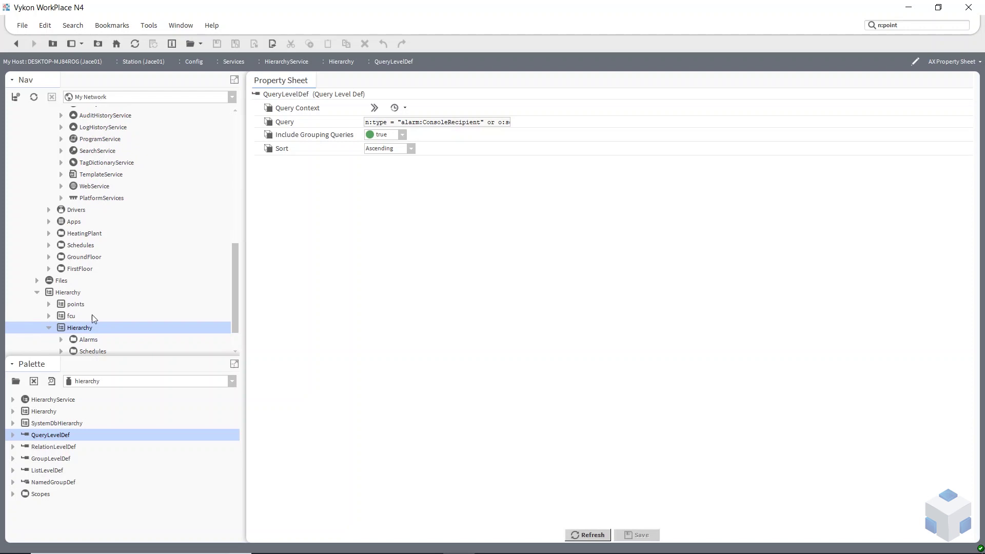
- Expand the Alarms group, open the ConsoleRecipient's alarm console and select the BoilerFault alarm
{"action": "left_click", "coordinate": [61, 304]}
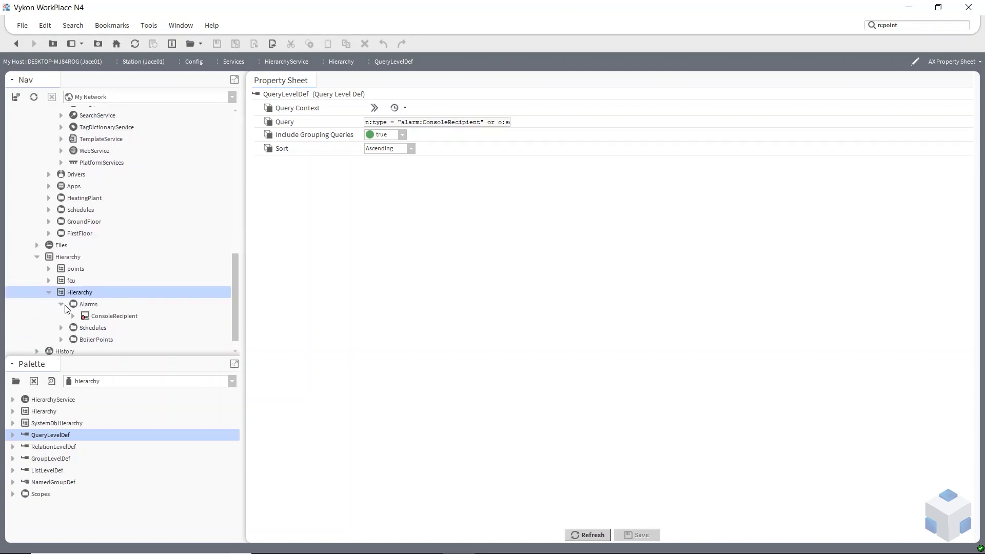
{"action": "double_click", "coordinate": [113, 316]}
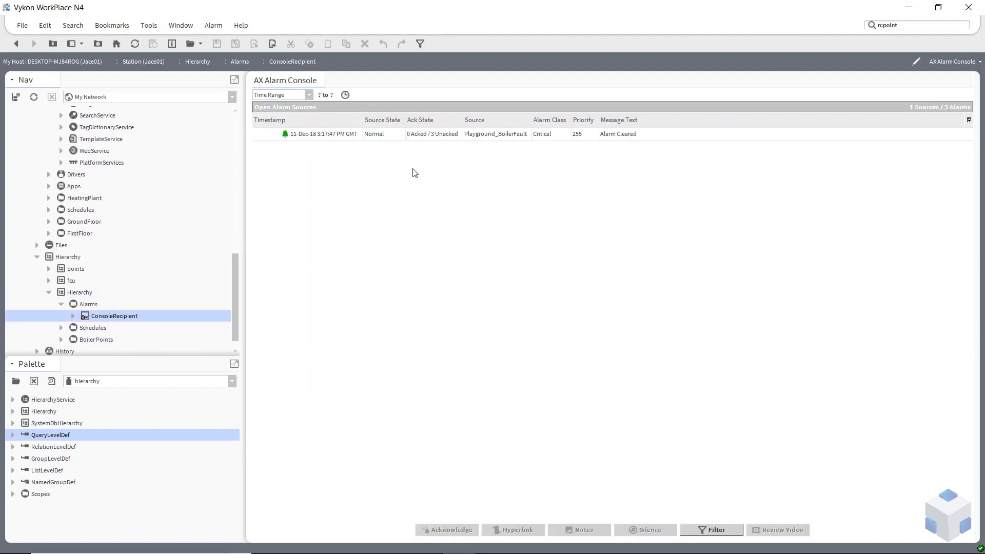
{"action": "left_click", "coordinate": [457, 135]}
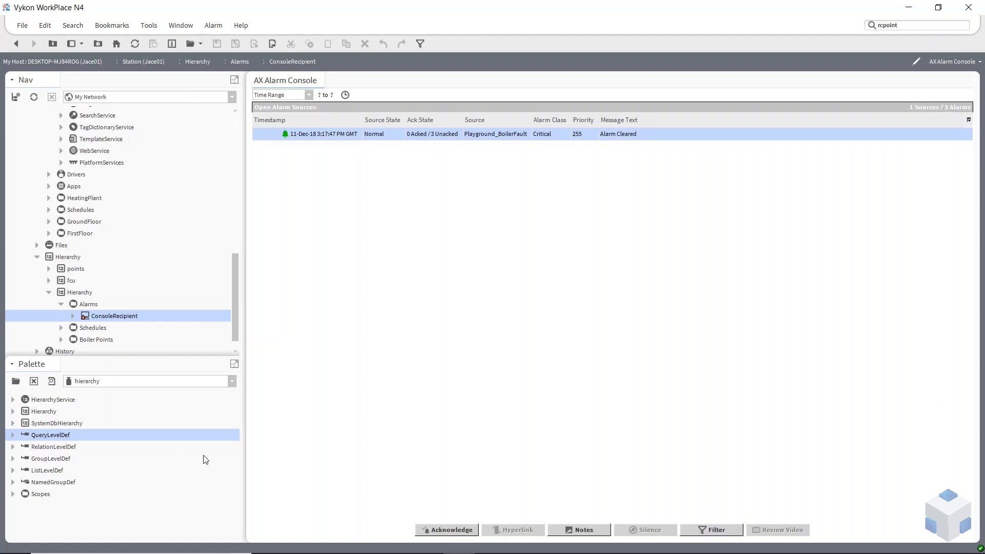
- Expand the Schedules group and view the BankHolidays, MasterSchedule and NumericSchedule schedules
{"action": "left_click", "coordinate": [61, 328]}
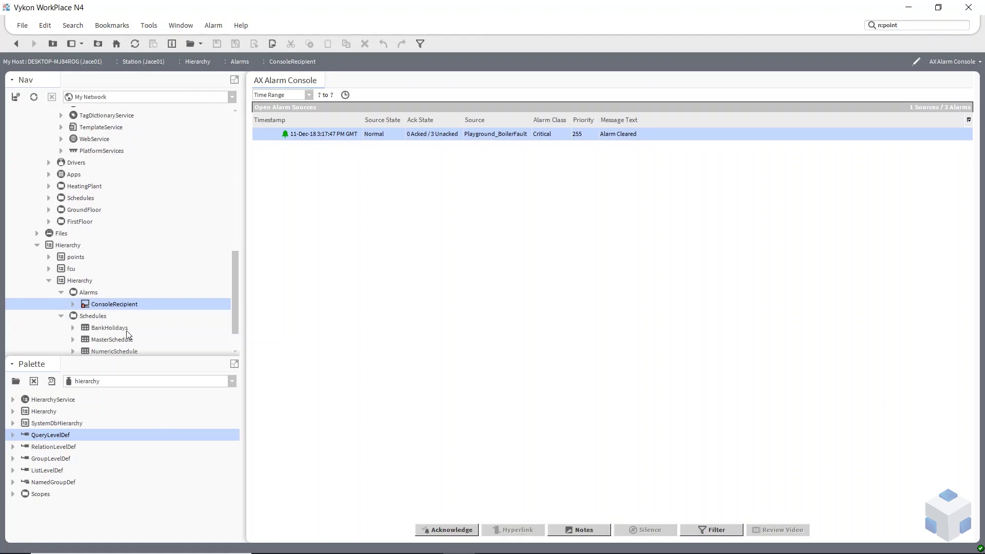
{"action": "scroll", "coordinate": [129, 334], "scroll_direction": "down", "scroll_amount": 1}
{"action": "left_click", "coordinate": [110, 293]}
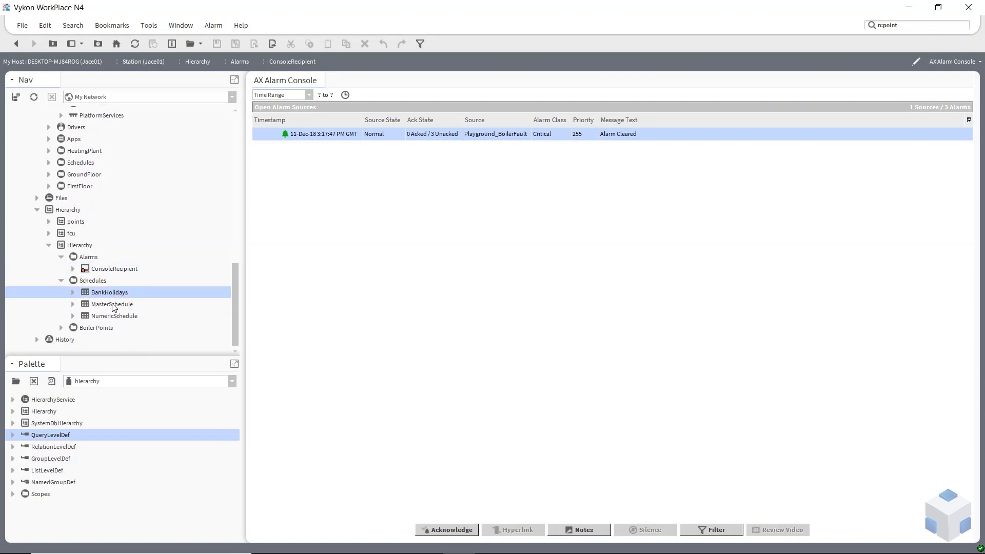
{"action": "left_click", "coordinate": [112, 305]}
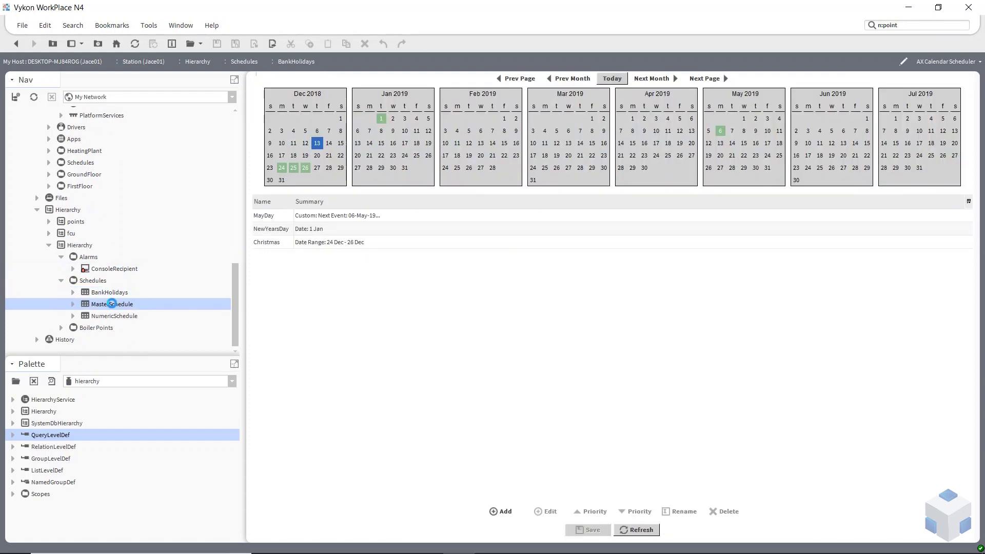
{"action": "left_click", "coordinate": [125, 319]}
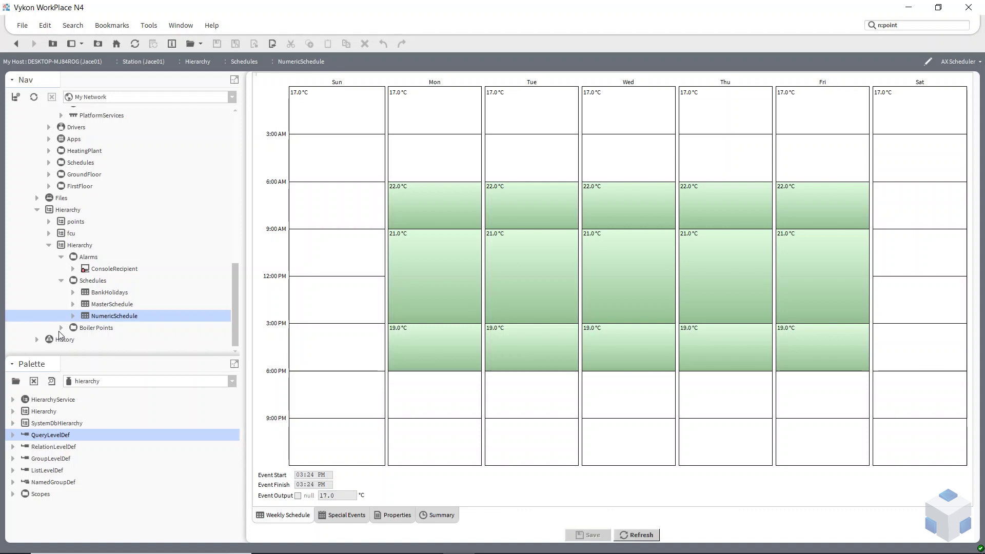
- Expand the Boiler Points group and open its overview to check the listed points
{"action": "left_click", "coordinate": [61, 328]}
{"action": "scroll", "coordinate": [105, 287], "scroll_direction": "down", "scroll_amount": 3}
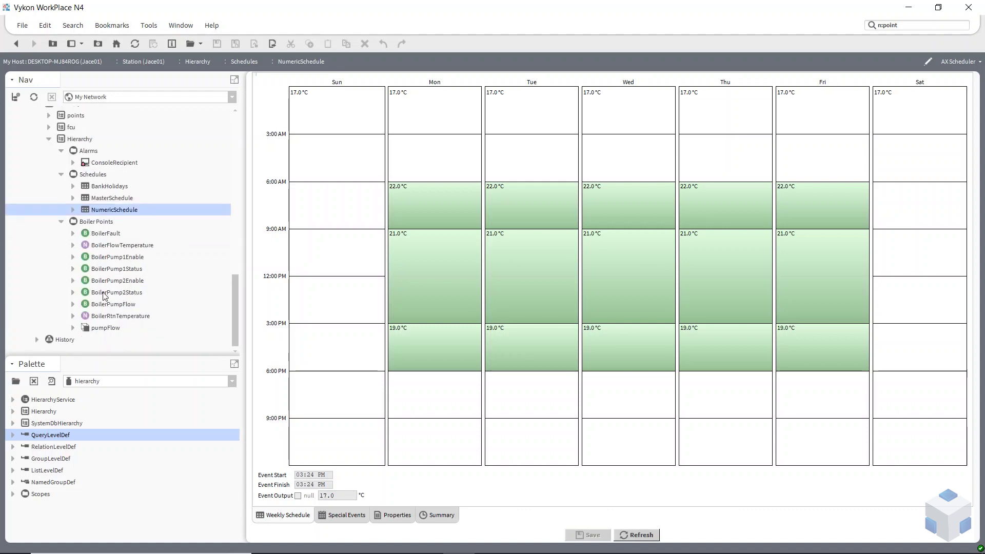
{"action": "double_click", "coordinate": [94, 222]}
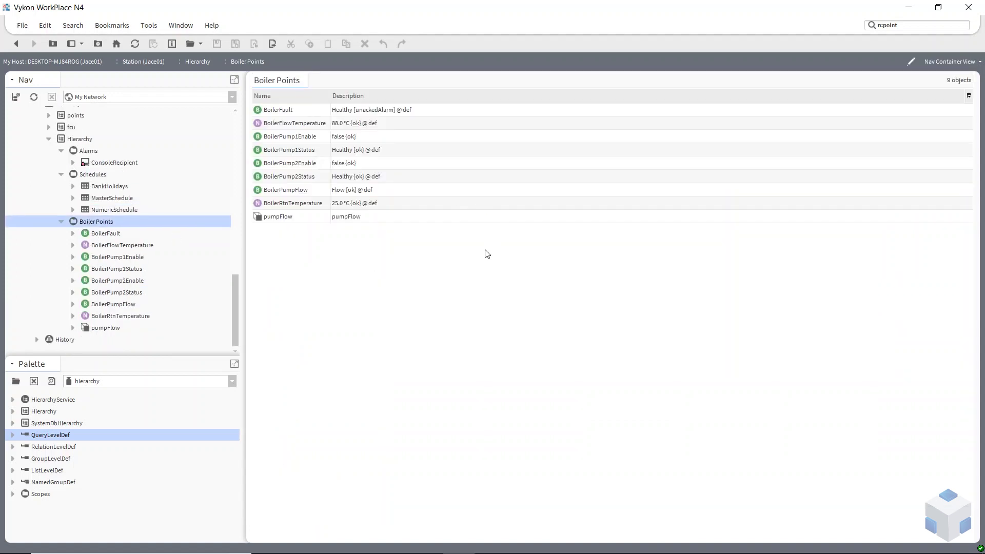
- Collapse the Alarms, Schedules and Boiler Points groups, the station's Hierarchy tree, and the Hierarchy definition under HierarchyService
{"action": "left_click", "coordinate": [61, 222]}
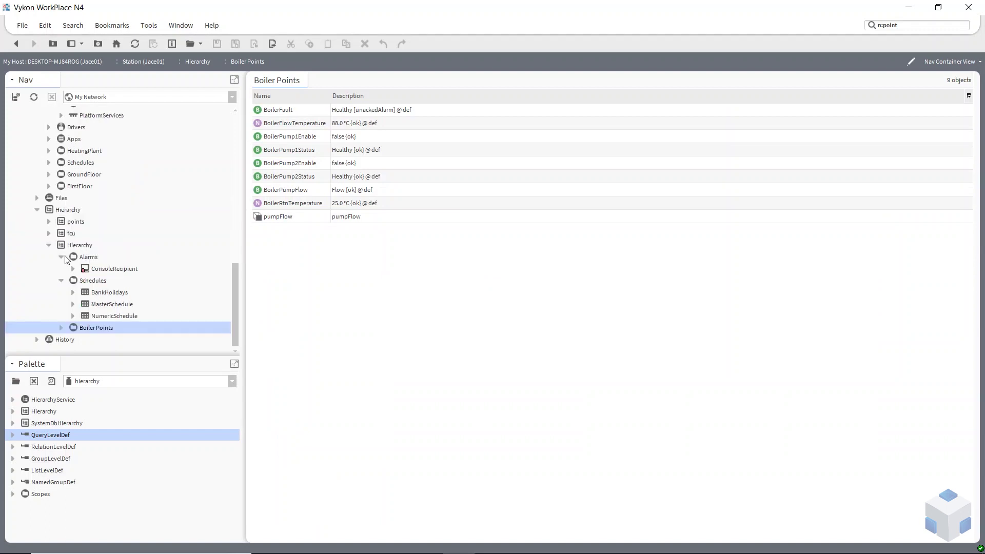
{"action": "left_click", "coordinate": [61, 281]}
{"action": "left_click", "coordinate": [61, 292]}
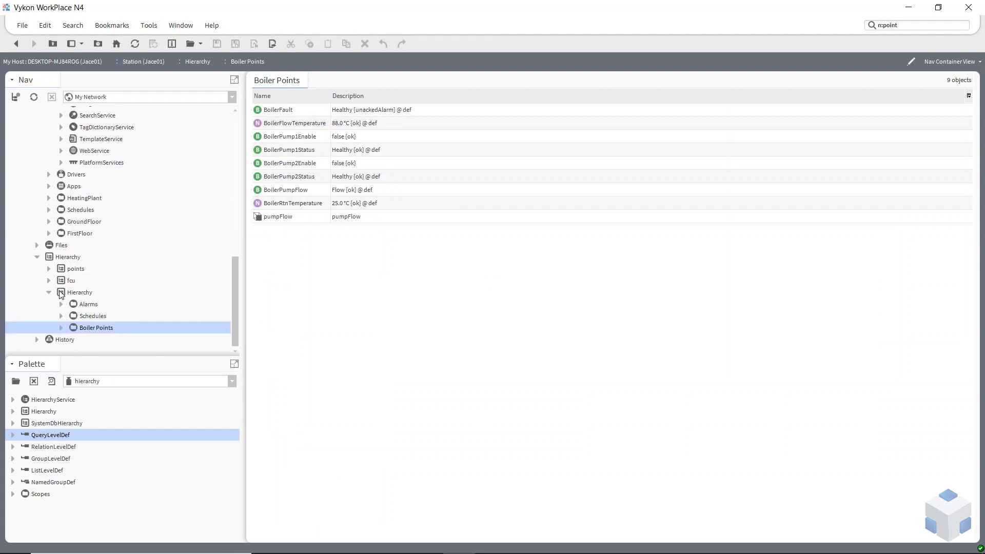
{"action": "left_click", "coordinate": [51, 294]}
{"action": "scroll", "coordinate": [77, 287], "scroll_direction": "up", "scroll_amount": 6}
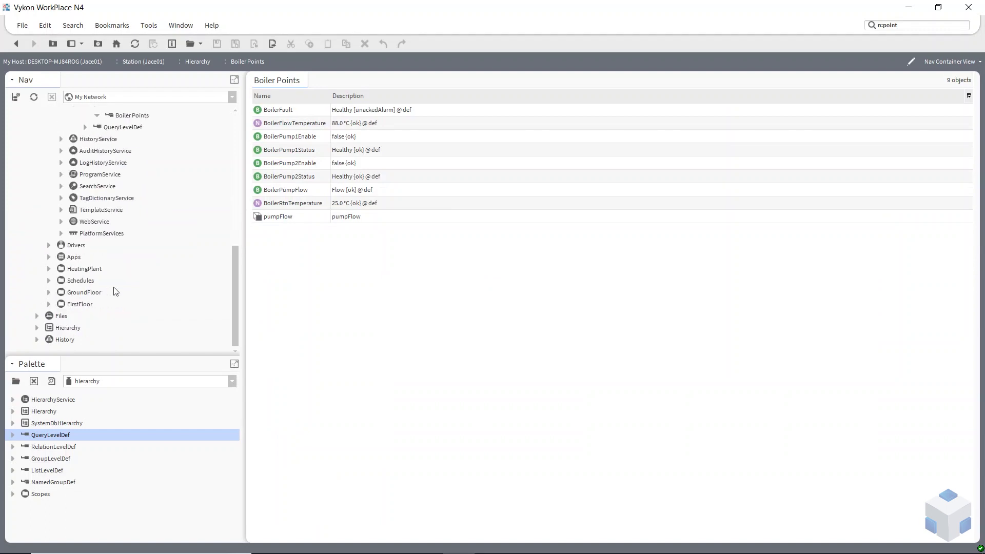
{"action": "left_click", "coordinate": [73, 234]}
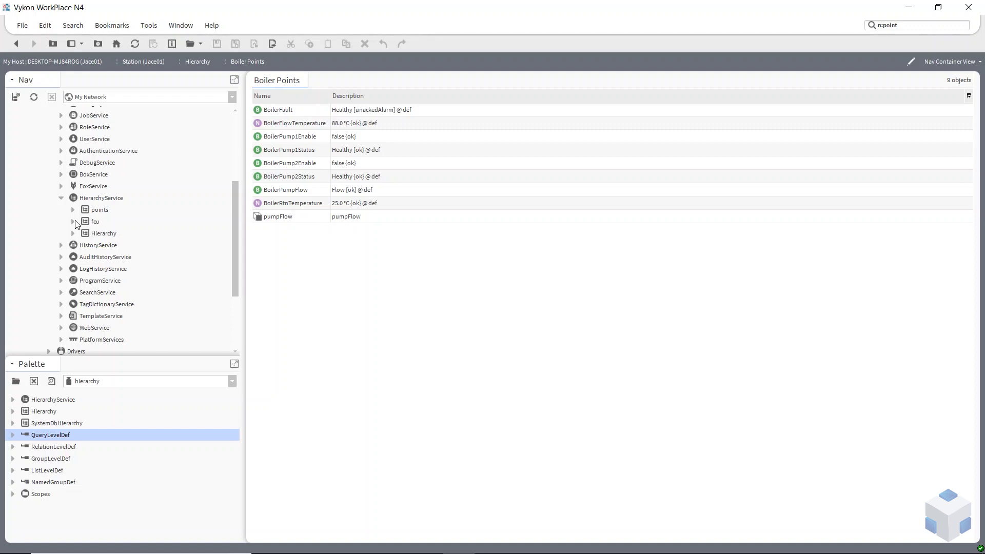
- Open the RoleService to view its role manager
{"action": "scroll", "coordinate": [88, 234], "scroll_direction": "up", "scroll_amount": 3}
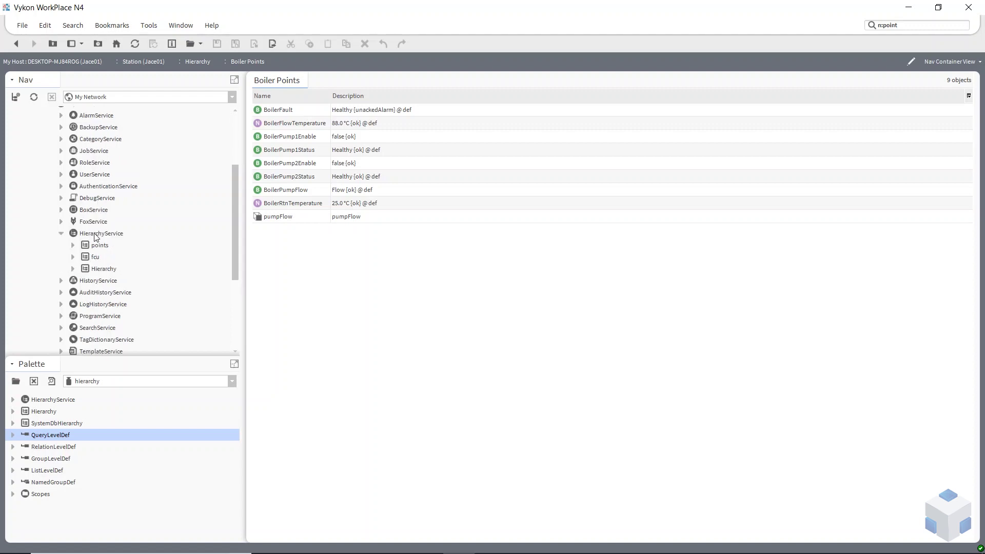
{"action": "scroll", "coordinate": [115, 282], "scroll_direction": "up", "scroll_amount": 3}
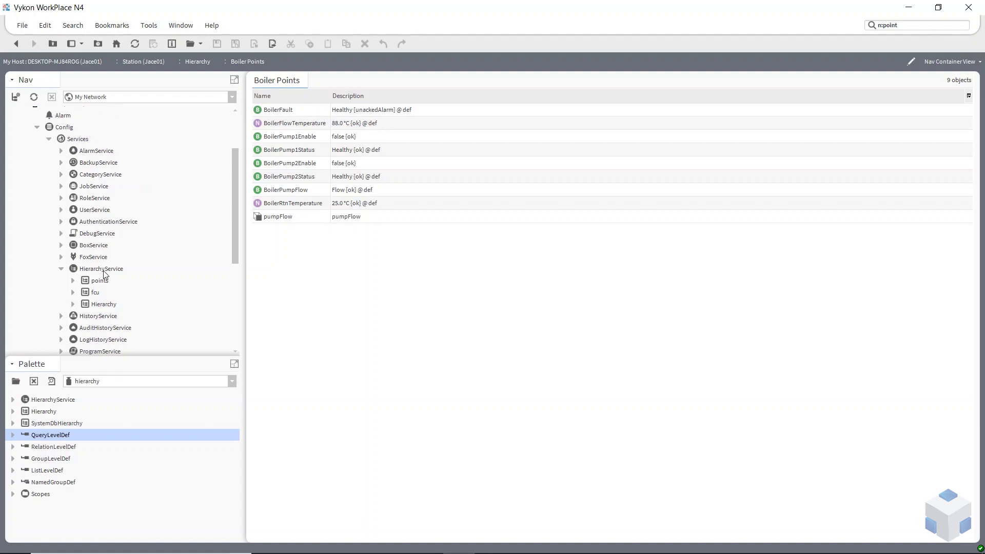
{"action": "scroll", "coordinate": [102, 276], "scroll_direction": "down", "scroll_amount": 3}
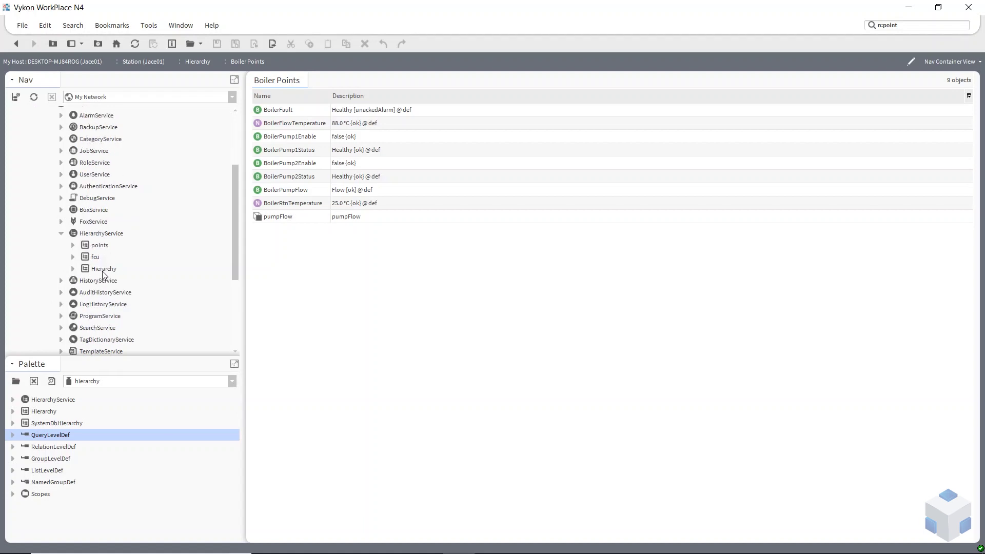
{"action": "double_click", "coordinate": [86, 164]}
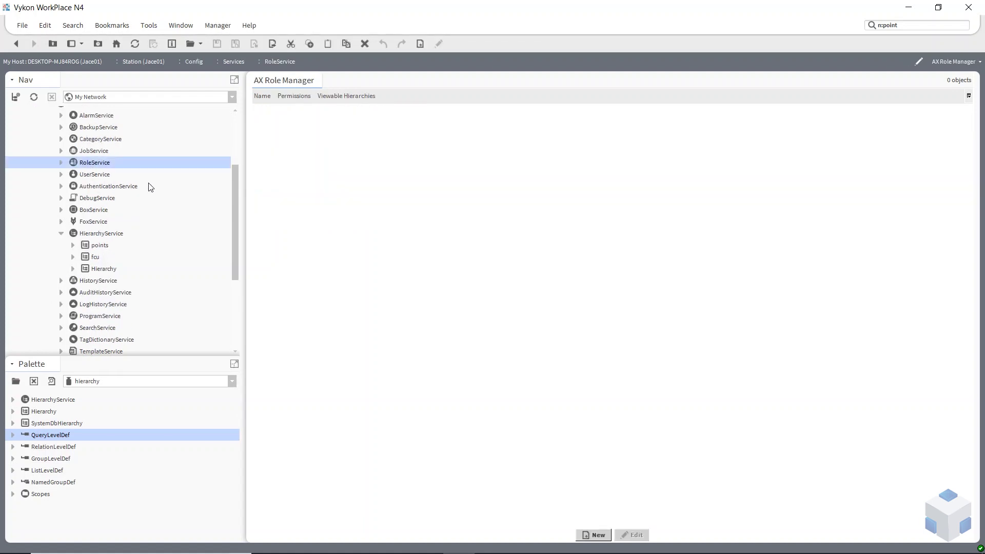
- Try enabling points, fcu and Hierarchy as viewable hierarchies for a new role, cancel the role, and collapse HierarchyService
{"action": "left_click", "coordinate": [603, 535]}
{"action": "left_click", "coordinate": [477, 297]}
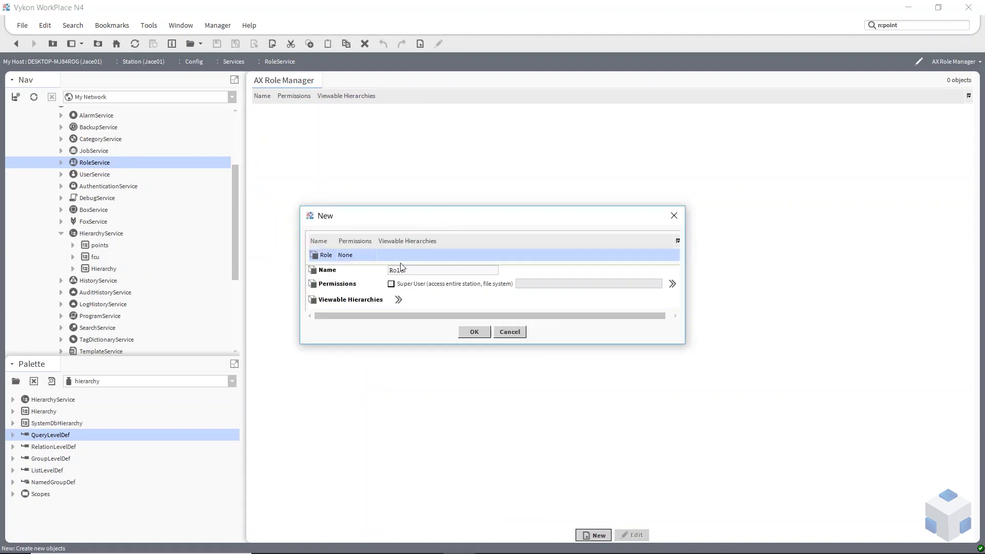
{"action": "left_click", "coordinate": [398, 301]}
{"action": "left_click", "coordinate": [436, 277]}
{"action": "left_click", "coordinate": [436, 287]}
{"action": "left_click", "coordinate": [433, 267]}
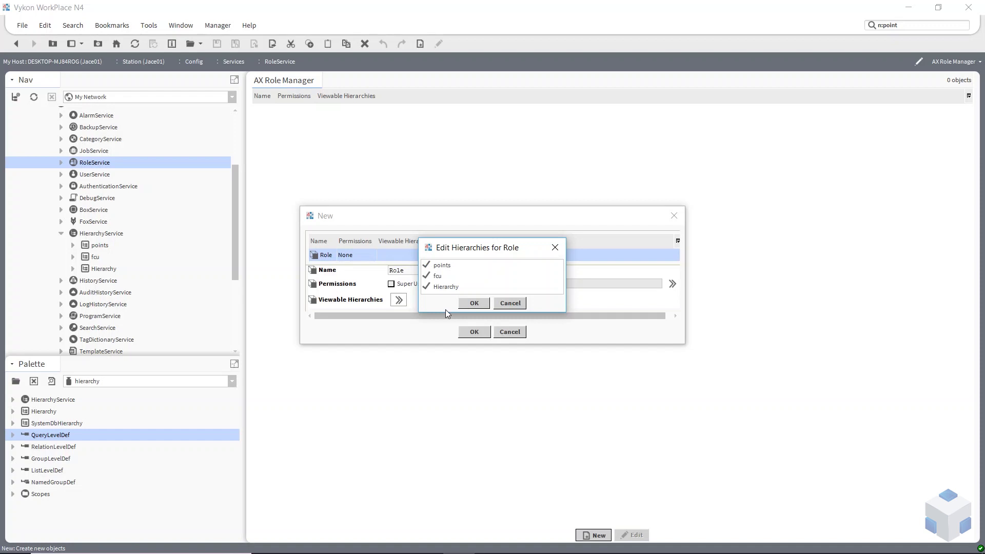
{"action": "left_click", "coordinate": [511, 304]}
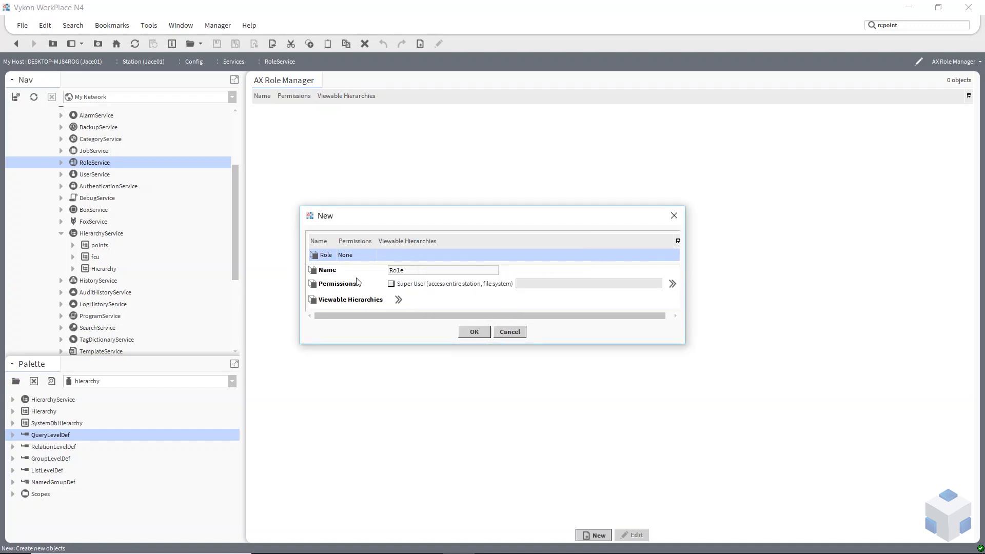
{"action": "left_click", "coordinate": [508, 332]}
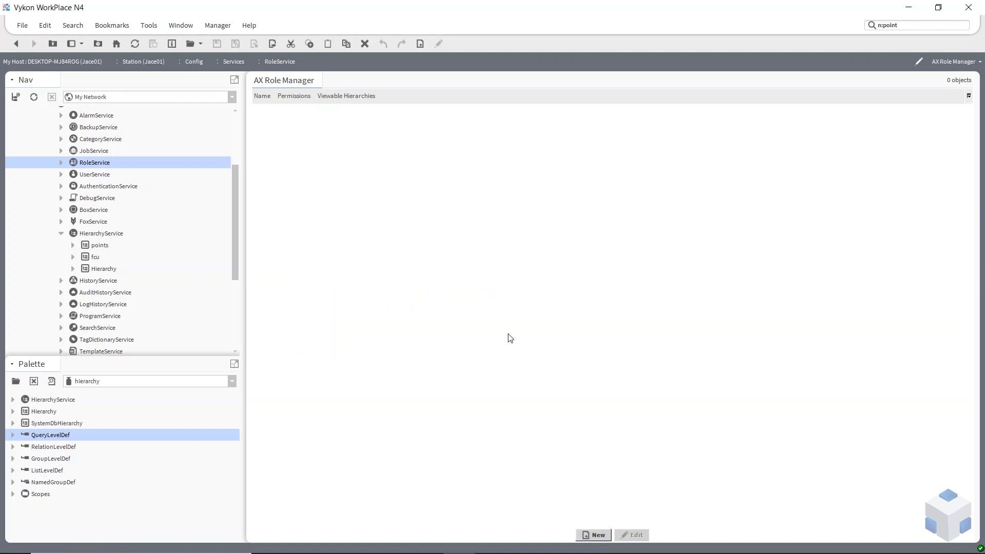
{"action": "left_click", "coordinate": [61, 234]}
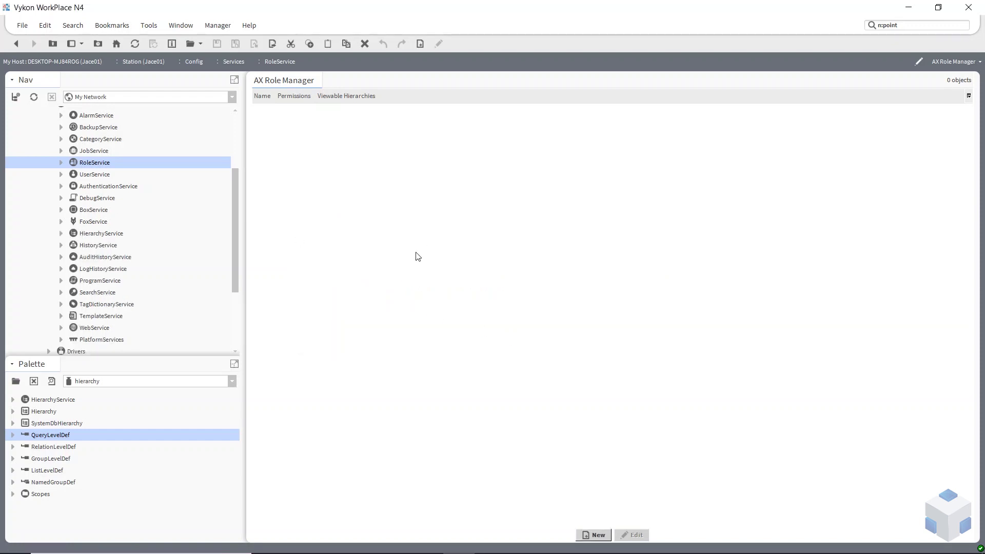